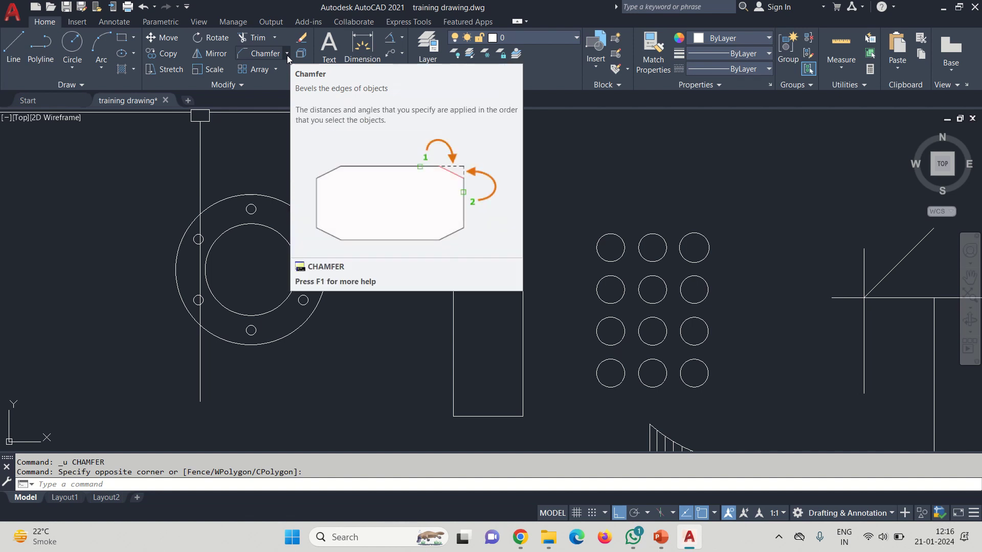
Step: Fillet the upper-left corner of the tall rectangle beside the flange with a radius of 50
{"action": "left_click", "coordinate": [287, 54]}
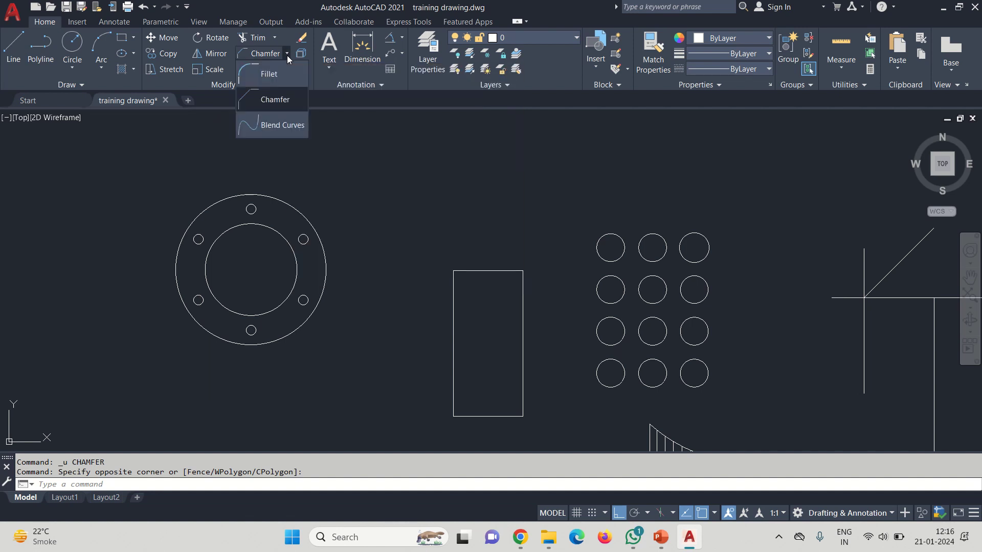
{"action": "left_click", "coordinate": [270, 81]}
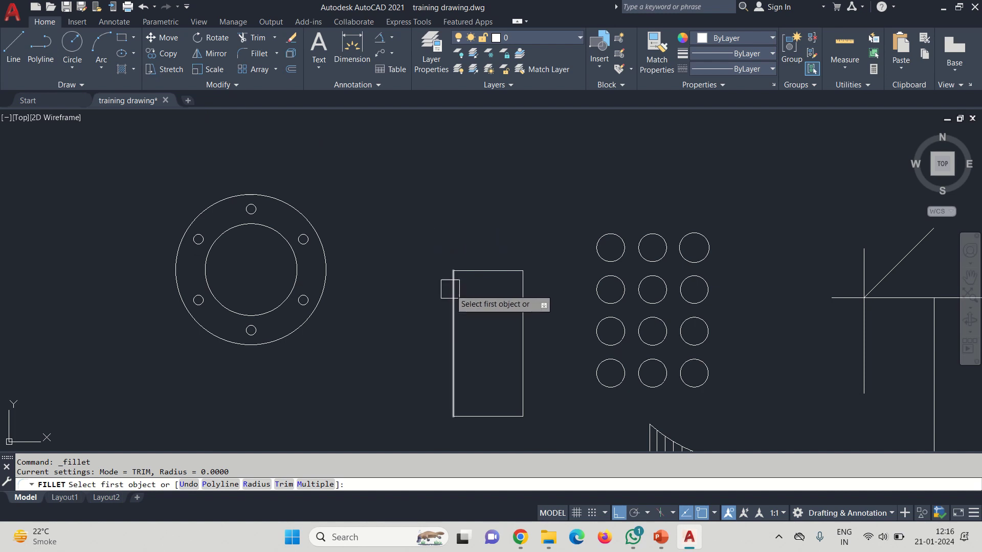
{"action": "scroll", "coordinate": [452, 286], "scroll_direction": "up", "scroll_amount": 5}
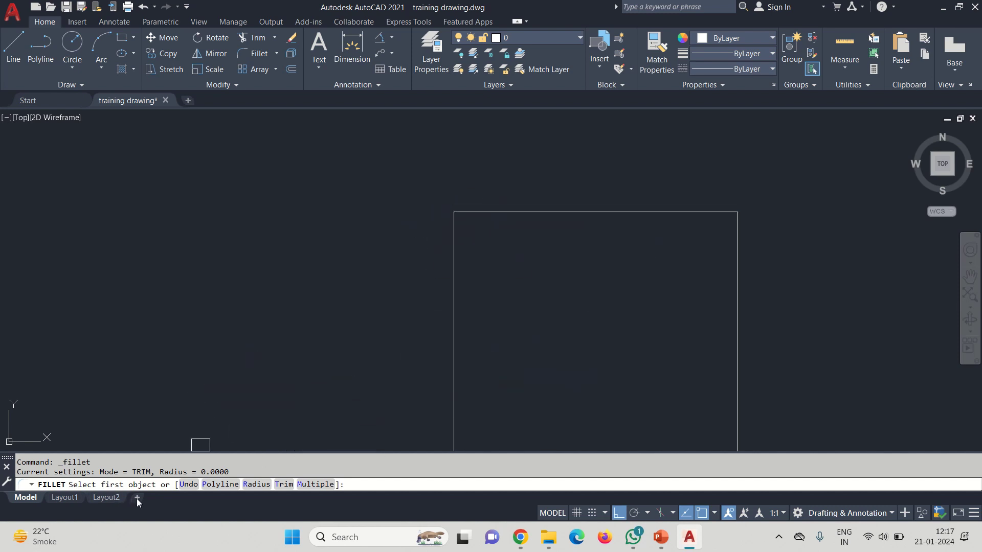
{"action": "left_click", "coordinate": [257, 485]}
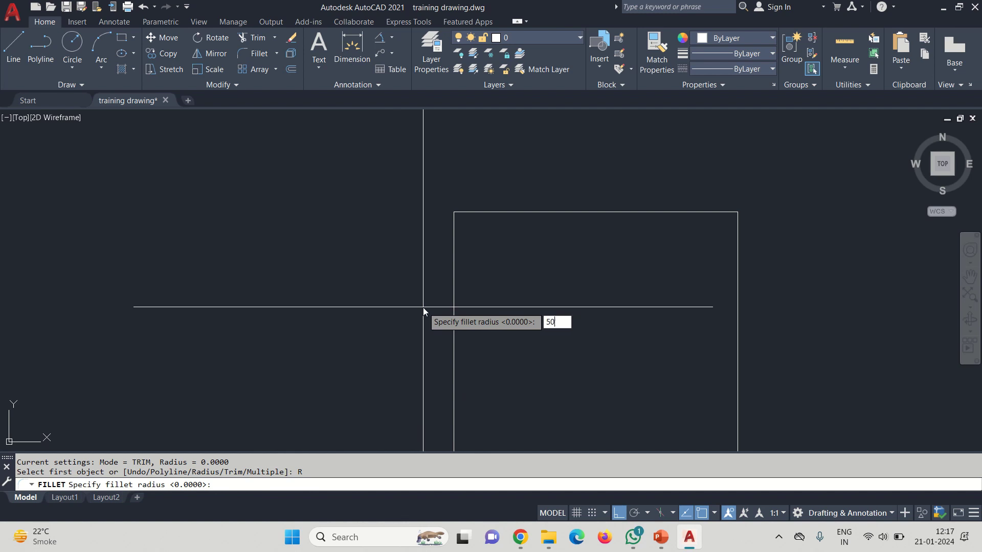
{"action": "key", "text": "Return"}
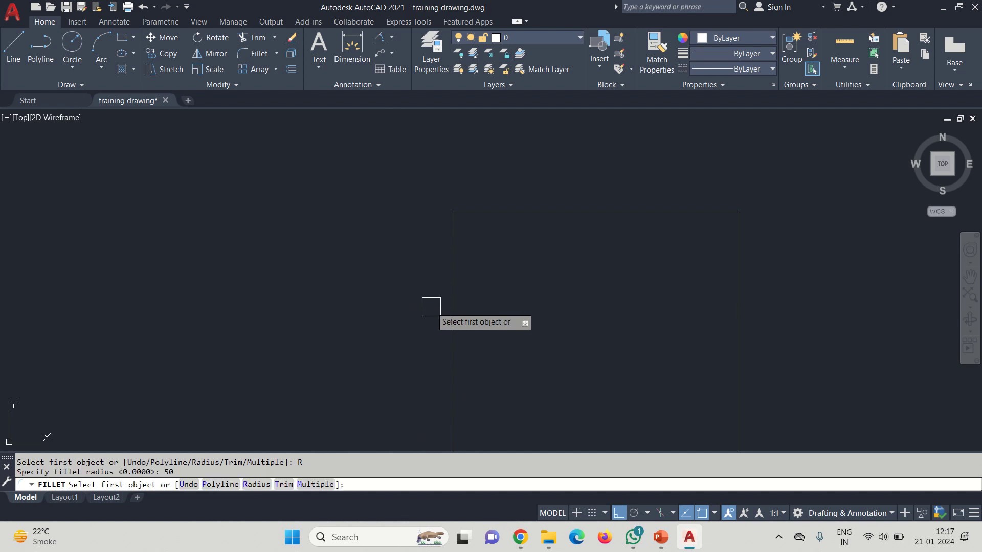
{"action": "left_click", "coordinate": [452, 265]}
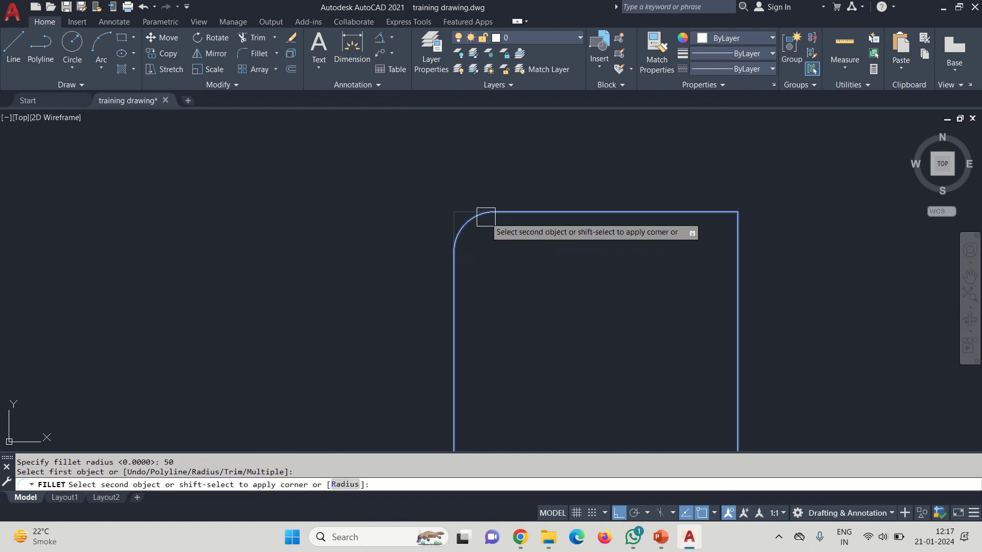
{"action": "left_click", "coordinate": [486, 217]}
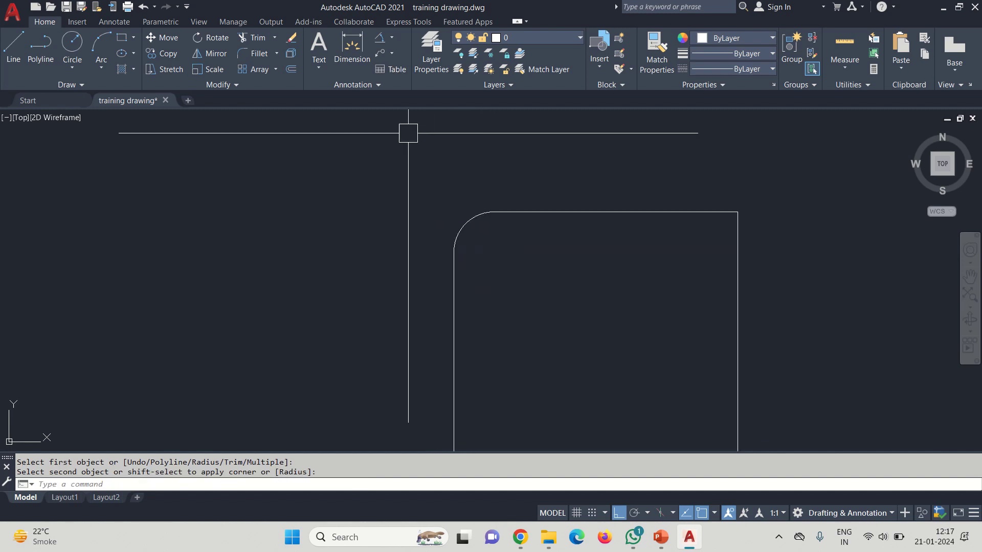
Step: Check the radius of the rectangle's rounded corner with a radius dimension, without placing it
{"action": "left_click", "coordinate": [391, 39]}
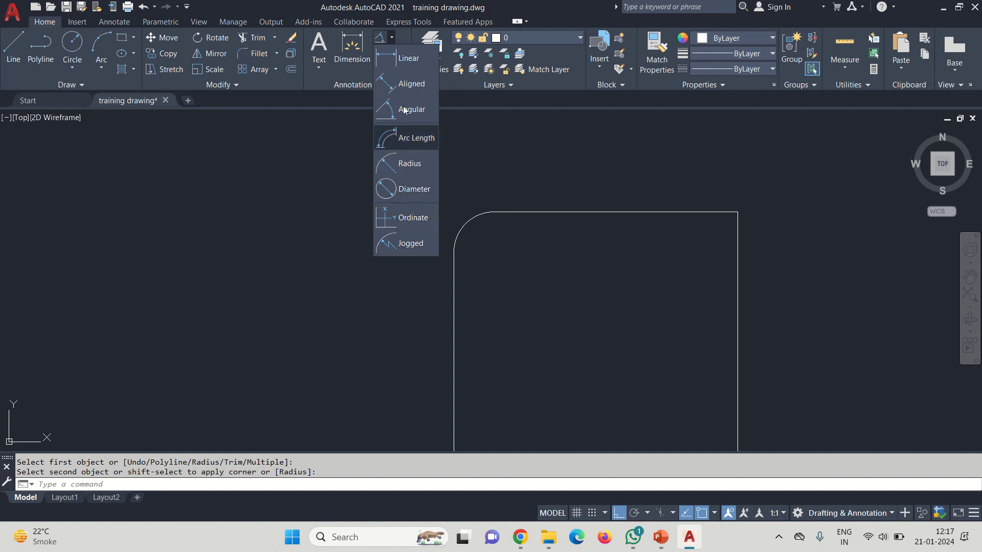
{"action": "left_click", "coordinate": [404, 165]}
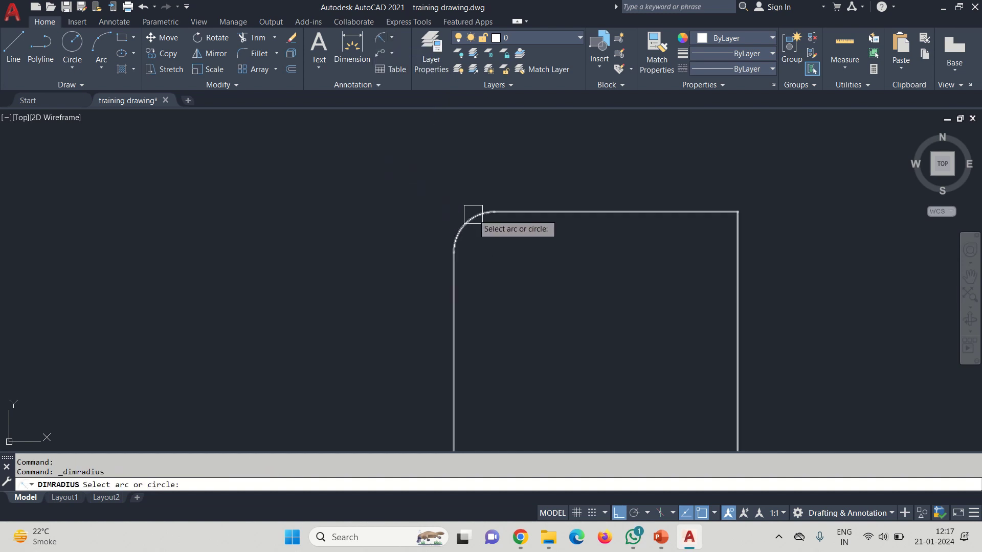
{"action": "left_click", "coordinate": [469, 220]}
{"action": "scroll", "coordinate": [457, 220], "scroll_direction": "up", "scroll_amount": 10}
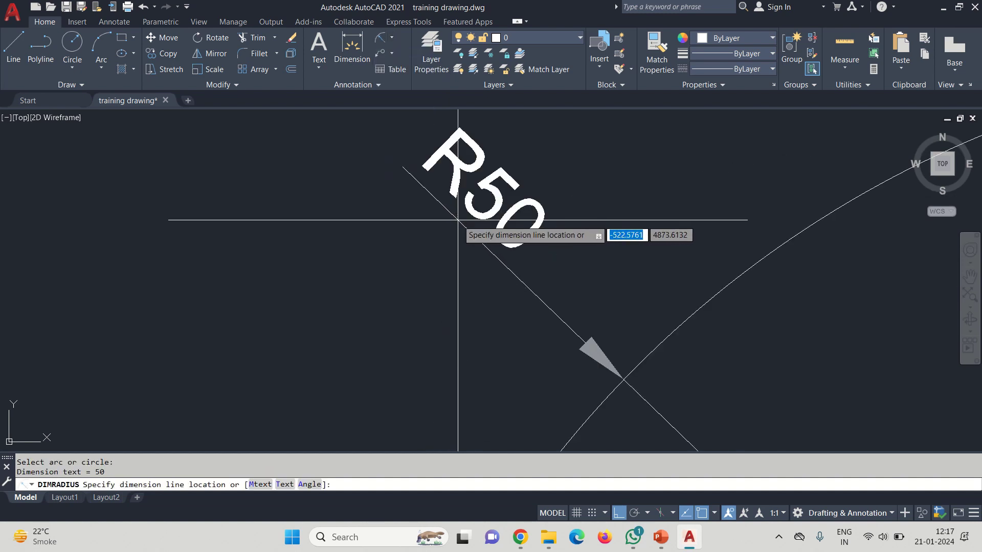
{"action": "key", "text": "Escape"}
{"action": "scroll", "coordinate": [458, 220], "scroll_direction": "down", "scroll_amount": 8}
{"action": "scroll", "coordinate": [461, 233], "scroll_direction": "up", "scroll_amount": 5}
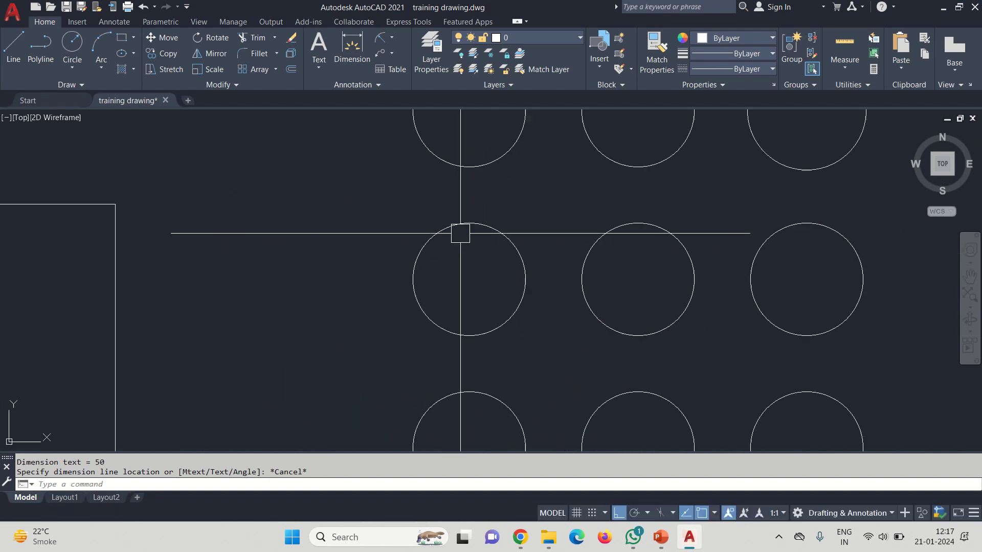
Step: Check the diameter of a circle in the circle array with a diameter dimension, without placing it
{"action": "left_click", "coordinate": [392, 38]}
{"action": "left_click", "coordinate": [409, 189]}
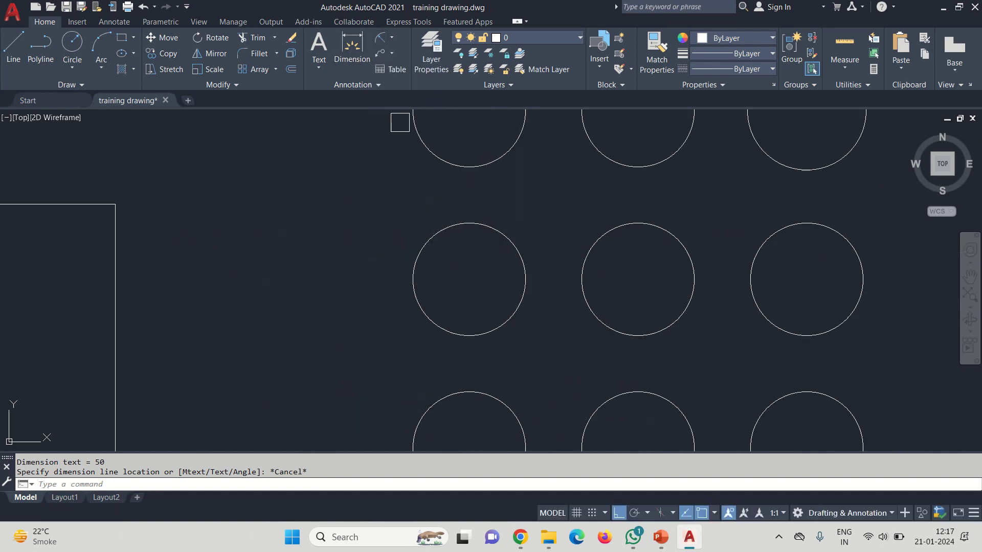
{"action": "left_click", "coordinate": [500, 234]}
{"action": "scroll", "coordinate": [461, 281], "scroll_direction": "up", "scroll_amount": 6}
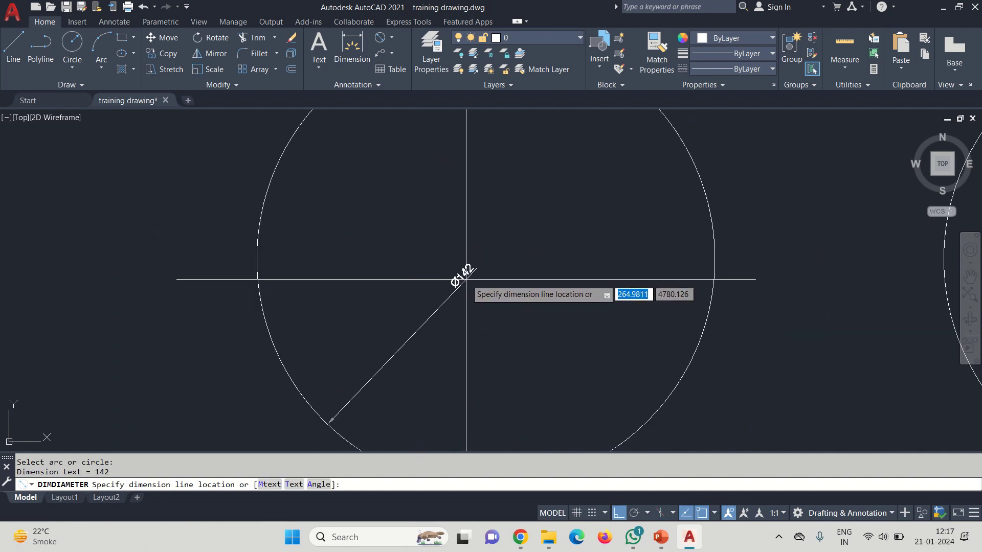
{"action": "key", "text": "Escape"}
{"action": "scroll", "coordinate": [465, 274], "scroll_direction": "down", "scroll_amount": 8}
{"action": "scroll", "coordinate": [512, 256], "scroll_direction": "up", "scroll_amount": 6}
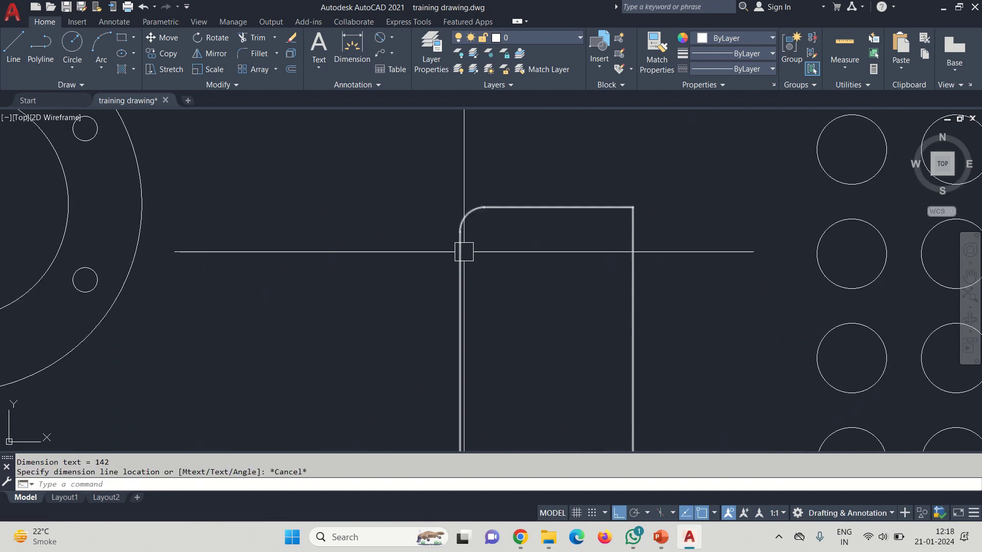
{"action": "scroll", "coordinate": [467, 243], "scroll_direction": "up", "scroll_amount": 2}
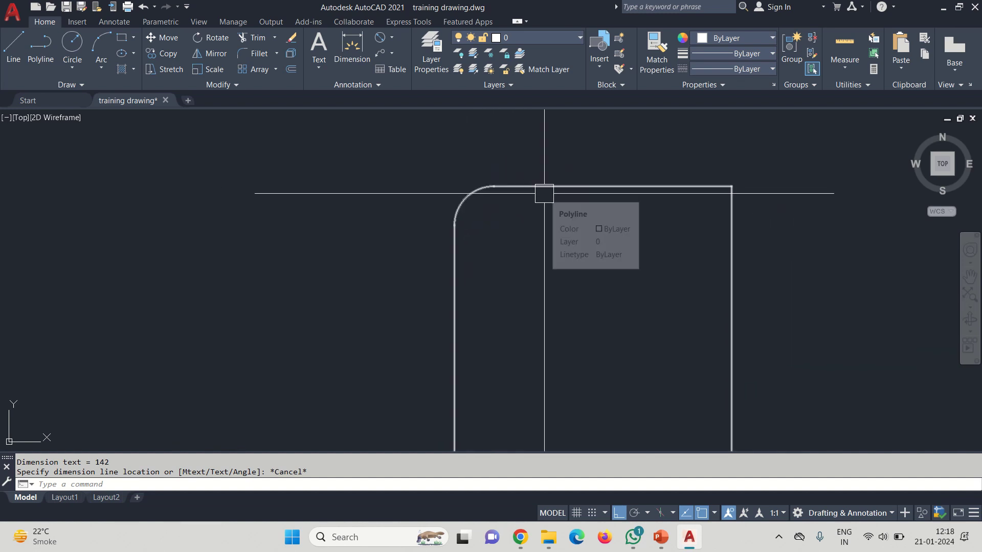
Step: Run Fillet in Multiple mode with radius 50 and round the upper-right corner of the rectangle beside the flange
{"action": "type", "text": "f"}
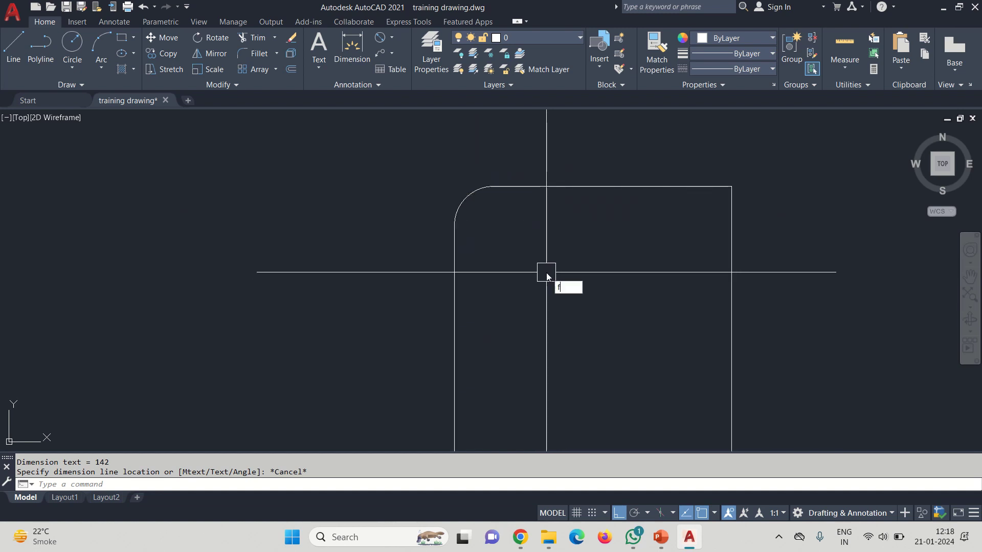
{"action": "key", "text": "Return"}
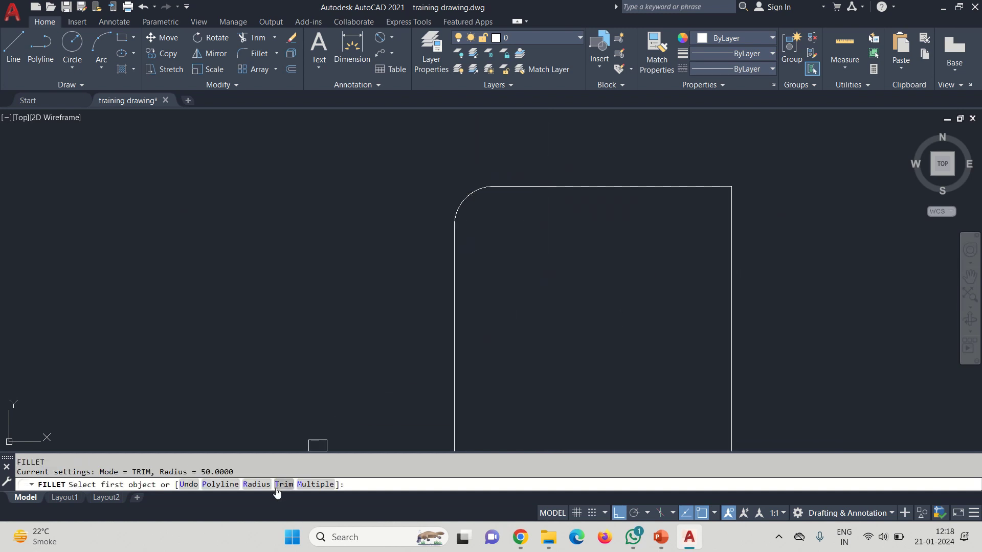
{"action": "left_click", "coordinate": [255, 482]}
{"action": "key", "text": "Return"}
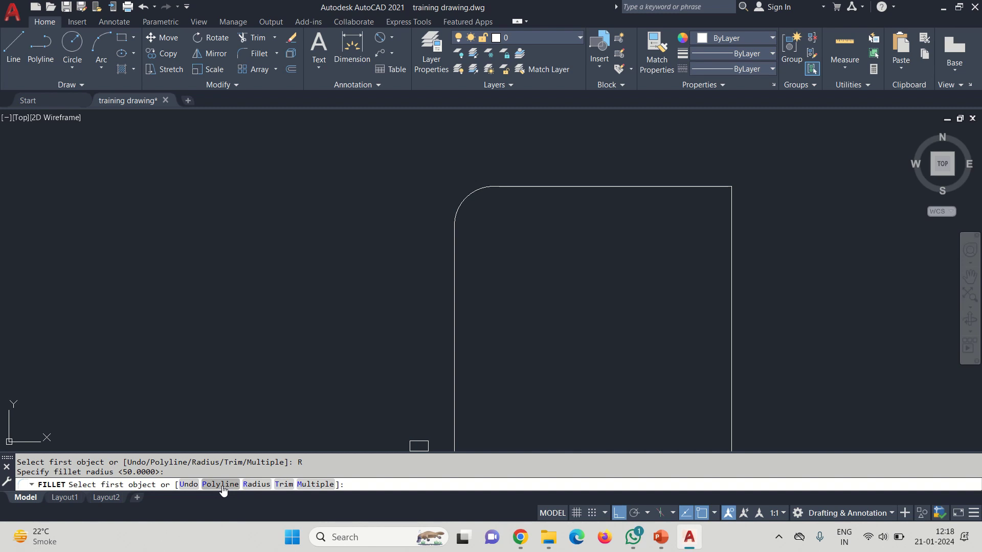
{"action": "left_click", "coordinate": [309, 484]}
{"action": "scroll", "coordinate": [628, 214], "scroll_direction": "down", "scroll_amount": 3}
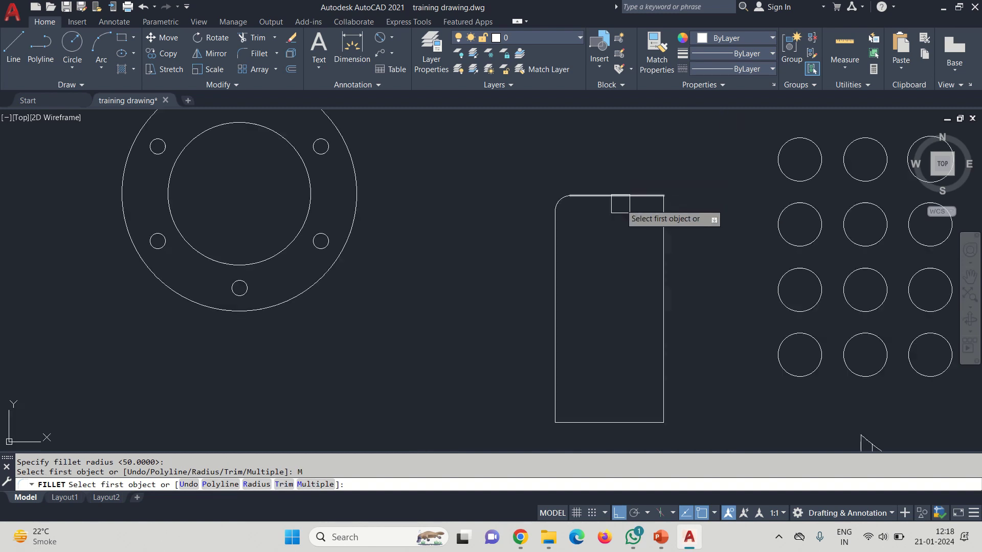
{"action": "left_click", "coordinate": [586, 232]}
{"action": "left_click", "coordinate": [586, 231]}
{"action": "middle_click_drag", "start_coordinate": [579, 366], "coordinate": [576, 246]}
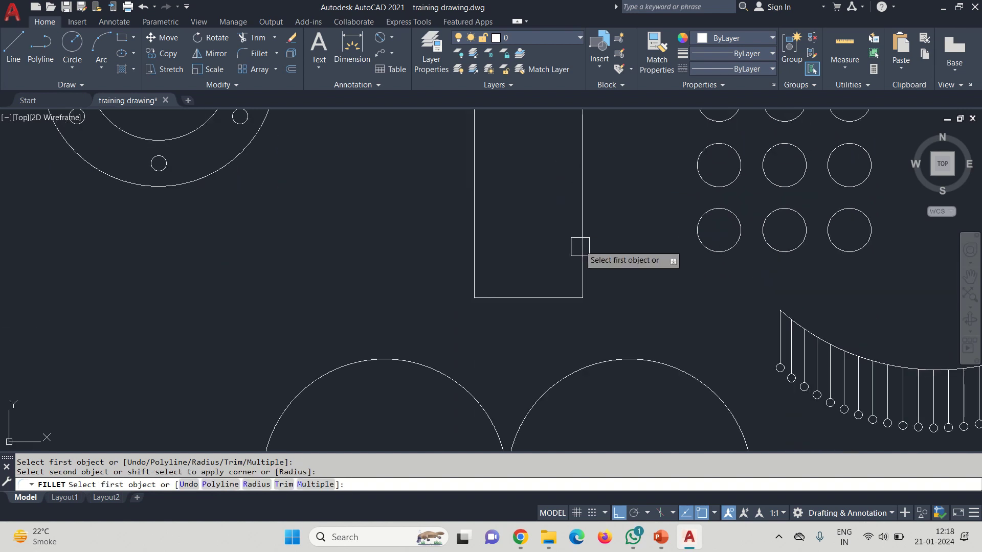
Step: Round both lower corners of the same rectangle in the running multiple Fillet
{"action": "left_click", "coordinate": [565, 296]}
{"action": "left_click", "coordinate": [582, 279]}
{"action": "left_click", "coordinate": [477, 276]}
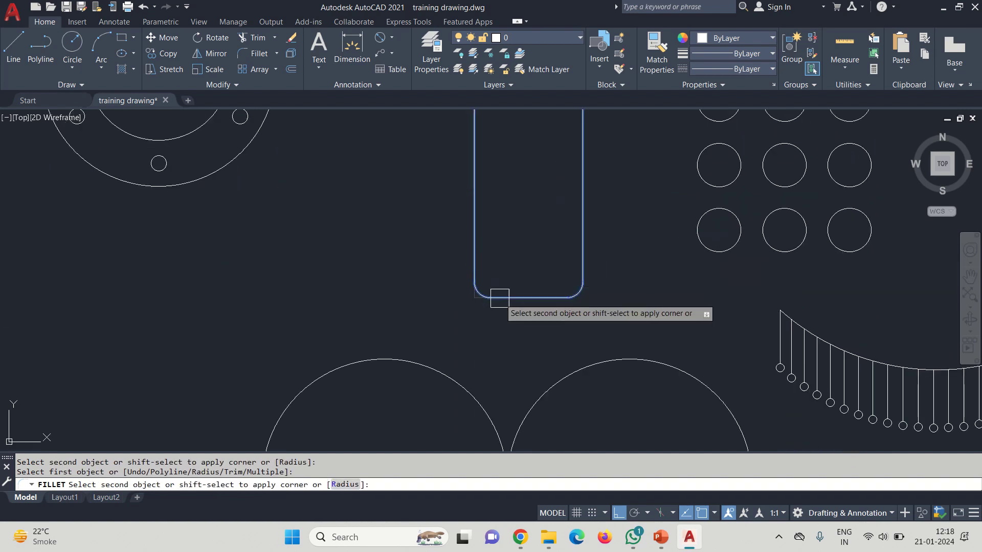
{"action": "left_click", "coordinate": [499, 295]}
Step: Round both lower corners of the separate rectangle at the far right of the drawing with the same fillet radius
{"action": "scroll", "coordinate": [508, 192], "scroll_direction": "down", "scroll_amount": 8}
{"action": "scroll", "coordinate": [612, 205], "scroll_direction": "up", "scroll_amount": 8}
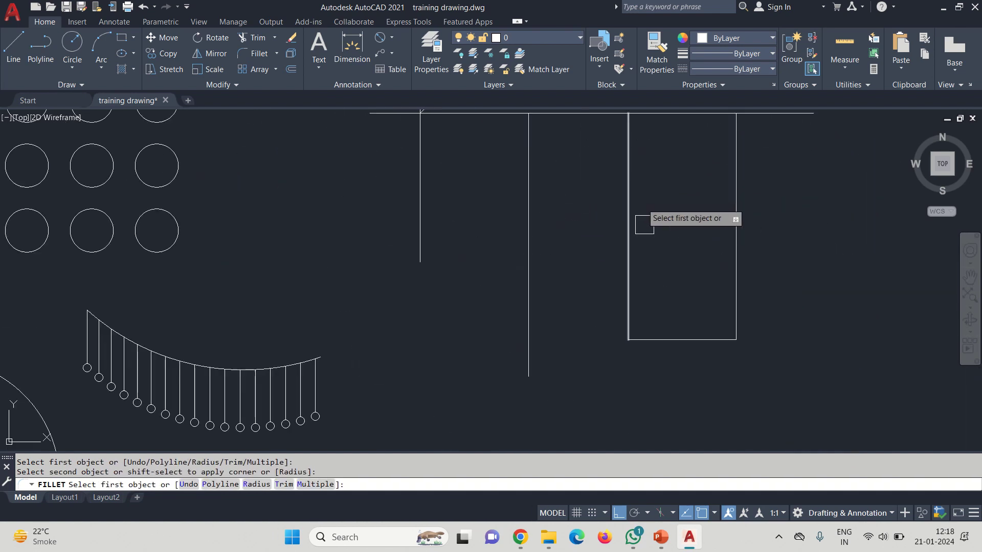
{"action": "left_click", "coordinate": [629, 320]}
{"action": "left_click", "coordinate": [660, 339]}
{"action": "left_click", "coordinate": [701, 338]}
{"action": "left_click", "coordinate": [736, 313]}
{"action": "key", "text": "space"}
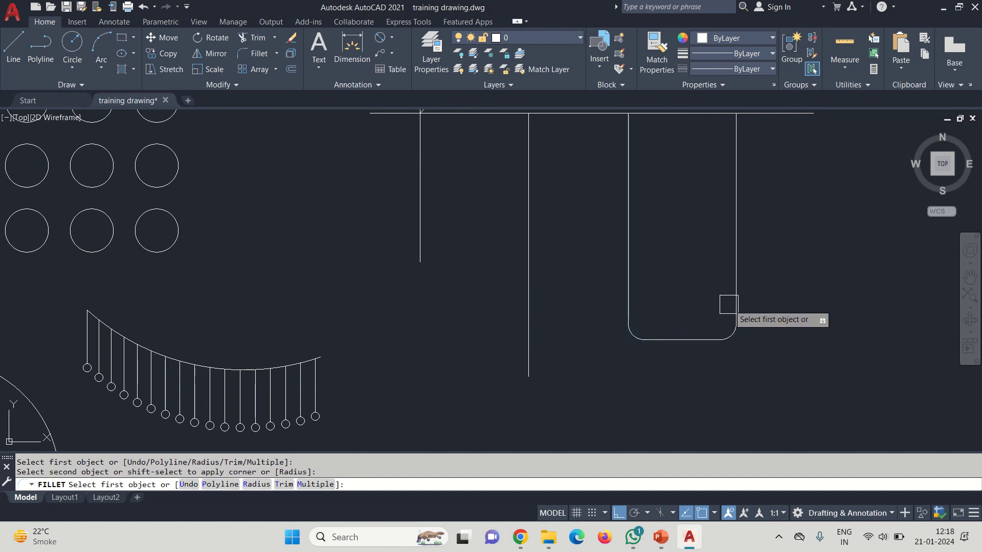
Step: End the Fillet command and undo all the corner fillets on both rectangles
{"action": "key", "text": "Escape"}
{"action": "key", "text": "ctrl+z"}
{"action": "key", "text": "ctrl+z"}
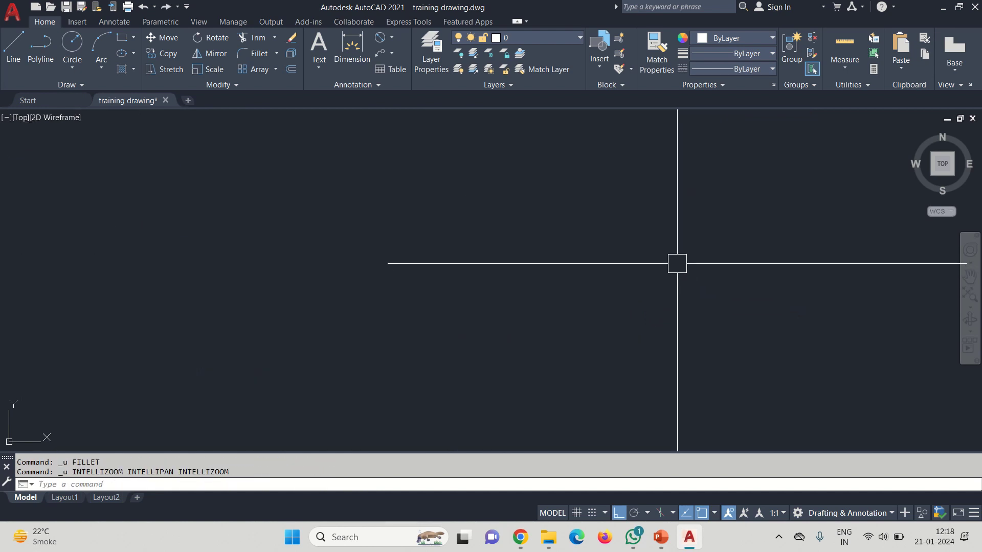
{"action": "scroll", "coordinate": [605, 229], "scroll_direction": "down", "scroll_amount": 10}
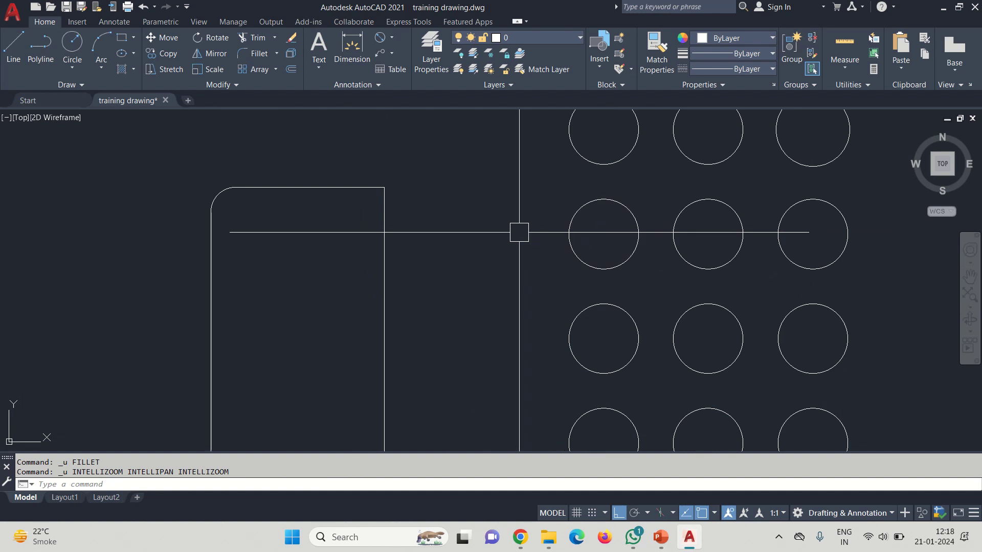
{"action": "key", "text": "ctrl+z"}
{"action": "key", "text": "ctrl+z"}
{"action": "key", "text": "ctrl+z"}
{"action": "key", "text": "ctrl+z"}
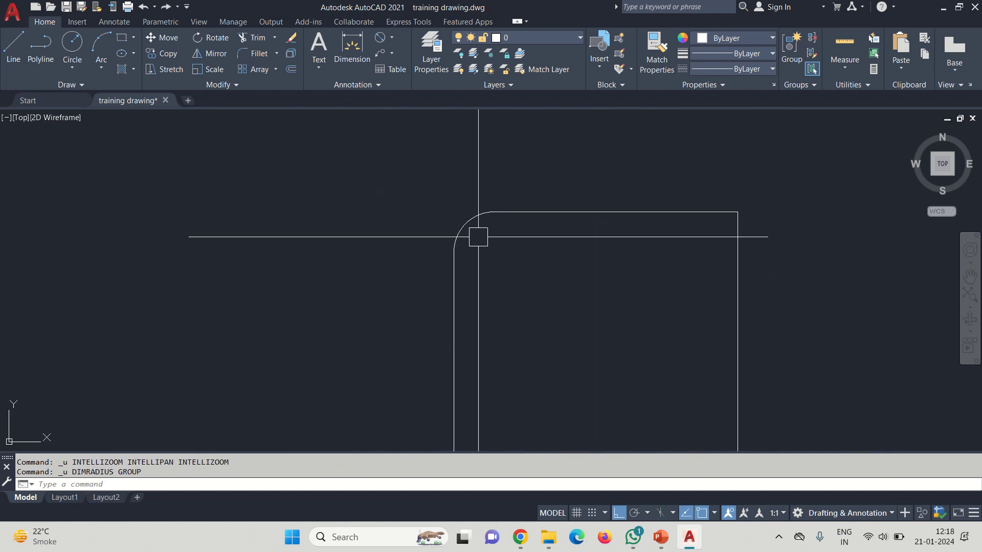
{"action": "key", "text": "ctrl+z"}
Step: Fillet all corners of the rectangle beside the flange at once with the Polyline option and radius 50
{"action": "type", "text": "f"}
{"action": "key", "text": "Return"}
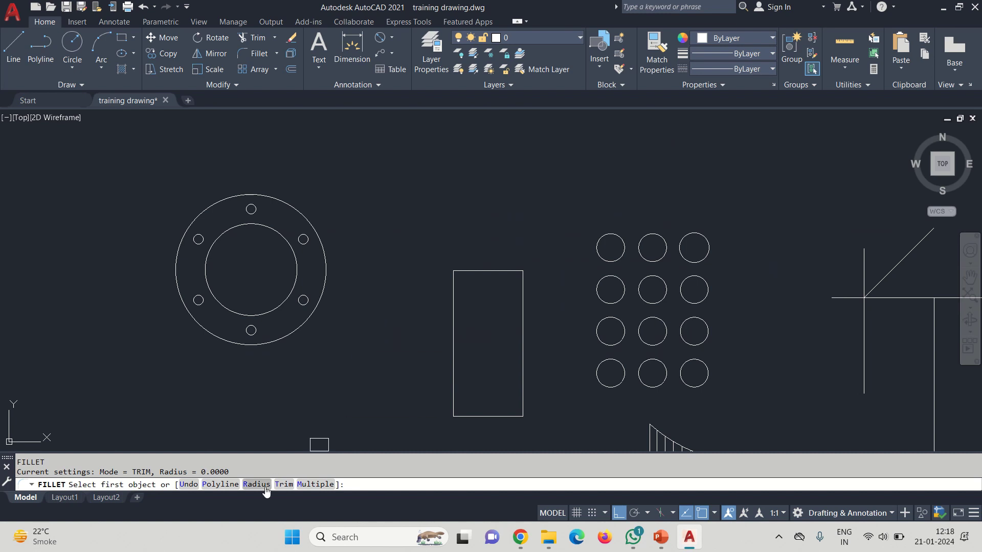
{"action": "left_click", "coordinate": [257, 485]}
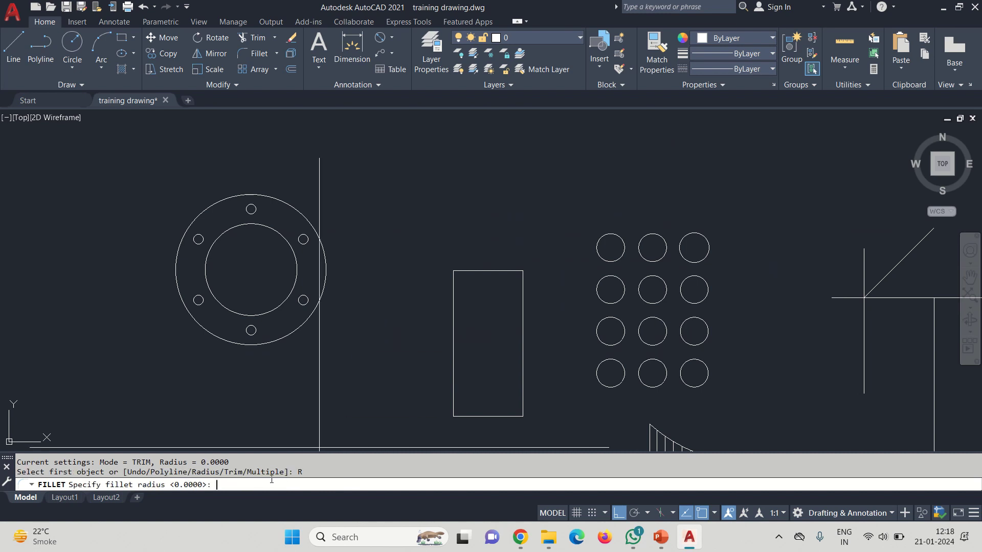
{"action": "key", "text": "Return"}
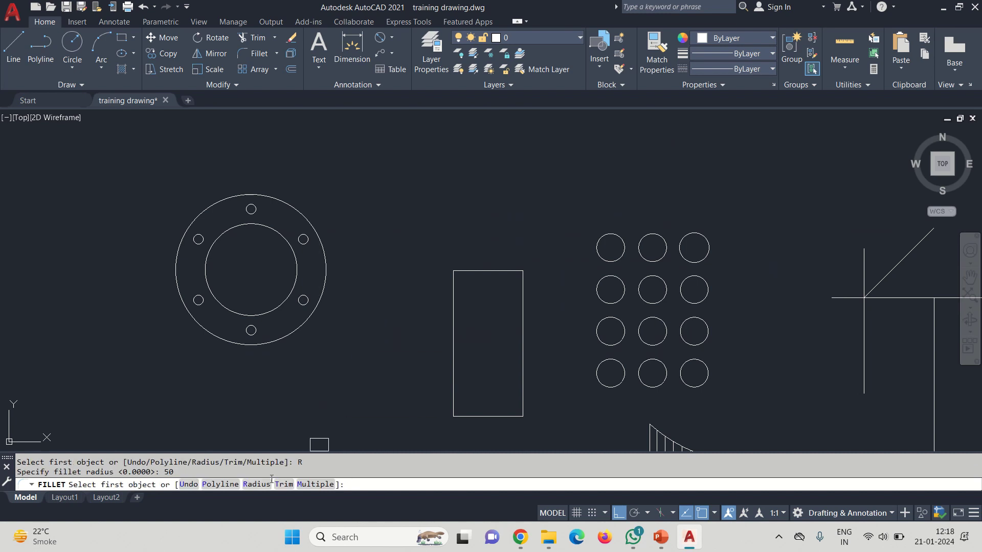
{"action": "left_click", "coordinate": [226, 488]}
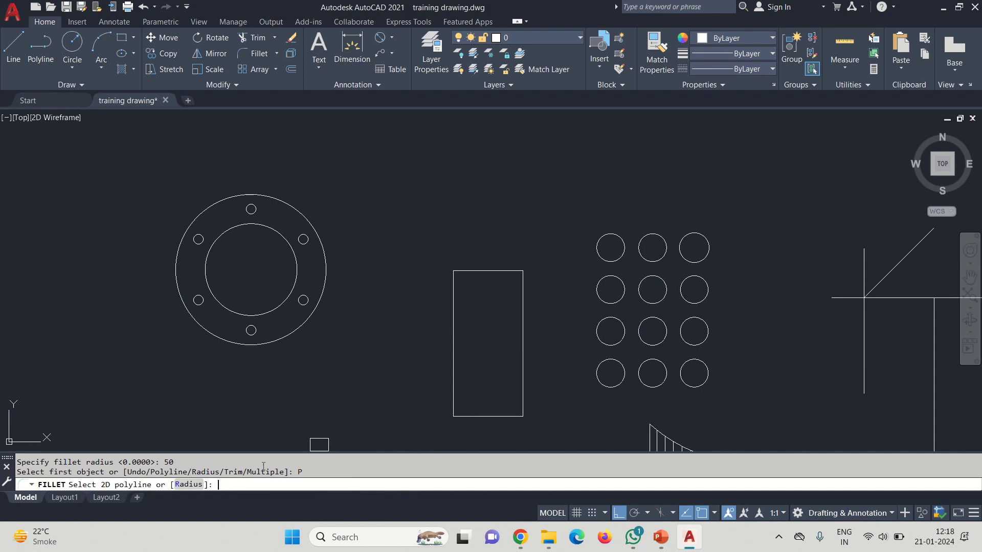
{"action": "left_click", "coordinate": [478, 269]}
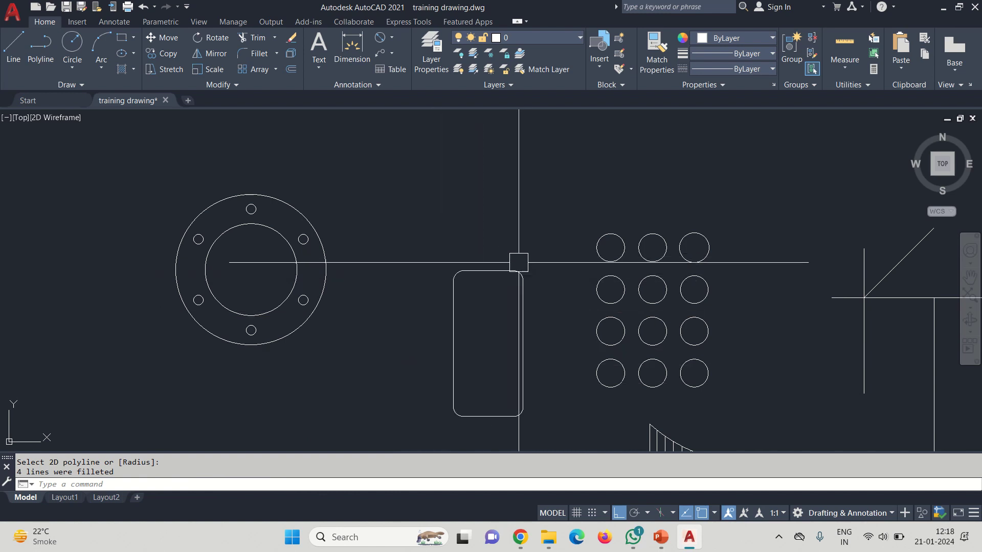
Step: Move the far-right rectangle horizontally about 3400 units left, between the flange and the rounded rectangle
{"action": "scroll", "coordinate": [518, 263], "scroll_direction": "down", "scroll_amount": 5}
{"action": "middle_click_drag", "start_coordinate": [555, 288], "coordinate": [368, 290]}
{"action": "left_click", "coordinate": [588, 336]}
{"action": "left_click", "coordinate": [533, 312]}
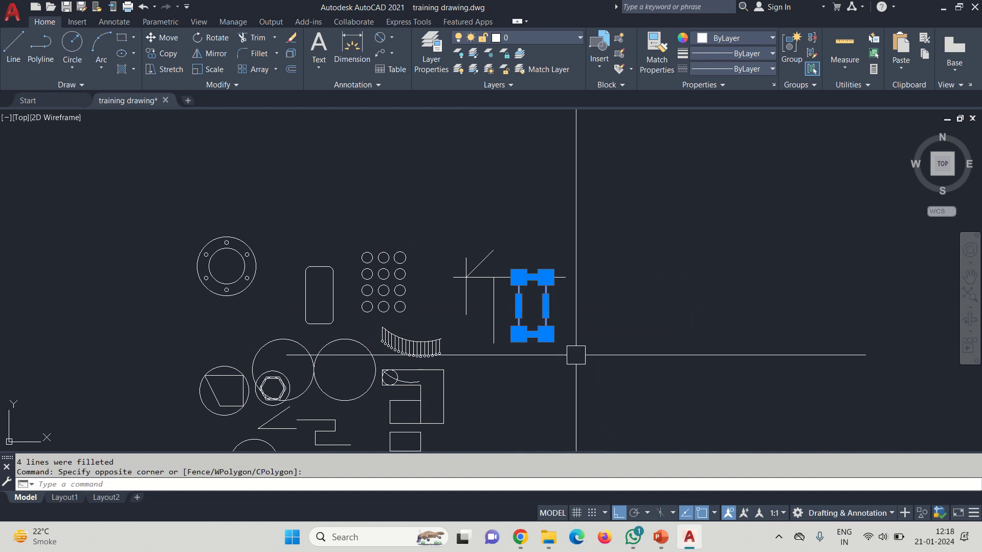
{"action": "type", "text": "m"}
{"action": "key", "text": "Return"}
{"action": "left_click", "coordinate": [587, 336]}
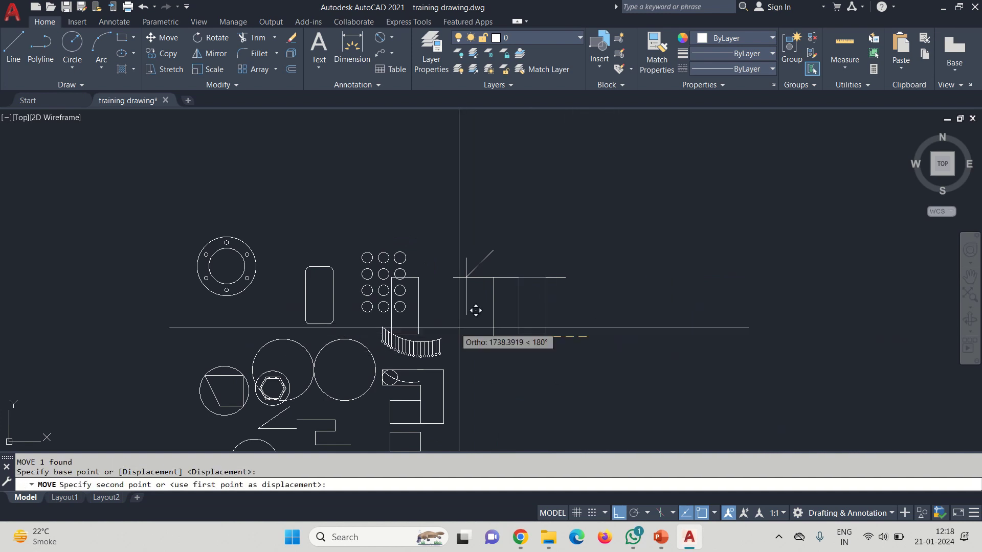
{"action": "scroll", "coordinate": [329, 330], "scroll_direction": "up", "scroll_amount": 4}
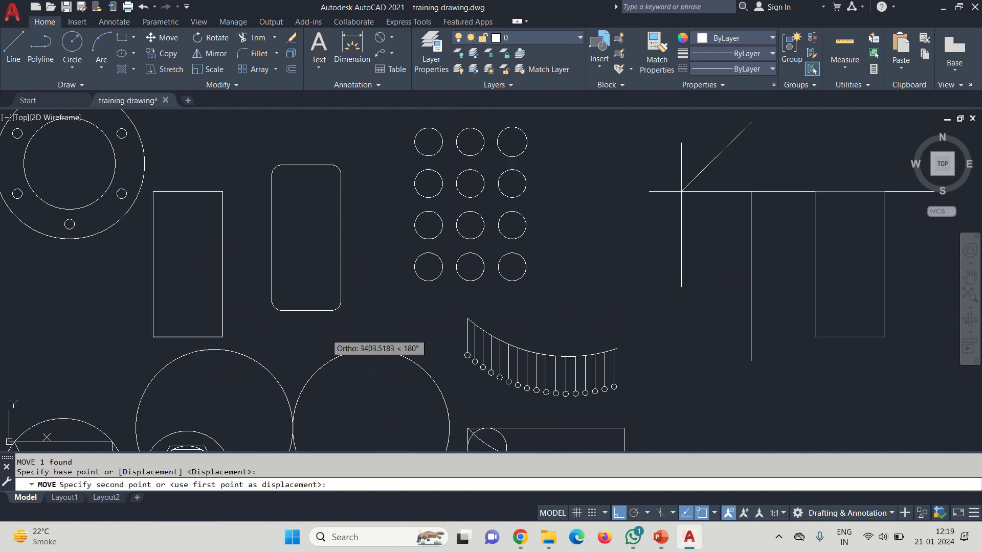
{"action": "left_click", "coordinate": [324, 334]}
{"action": "key", "text": "Escape"}
Step: Nudge the sharp-cornered rectangle between the flange and the rounded rectangle slightly upward with the Move command
{"action": "middle_click_drag", "start_coordinate": [205, 310], "coordinate": [307, 351]}
{"action": "left_click", "coordinate": [301, 352]}
{"action": "left_click", "coordinate": [218, 324]}
{"action": "middle_click_drag", "start_coordinate": [215, 326], "coordinate": [280, 348]}
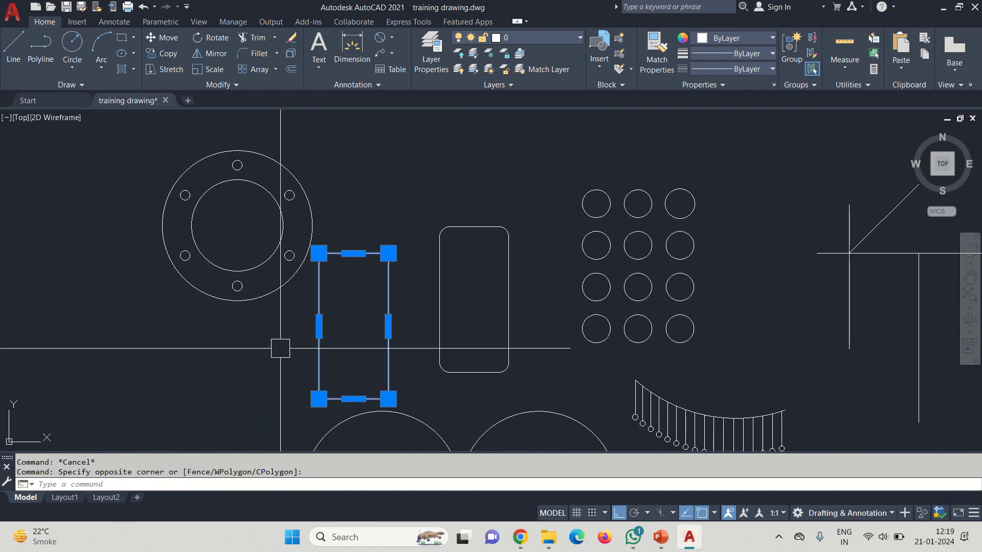
{"action": "type", "text": "m"}
{"action": "key", "text": "Return"}
{"action": "left_click", "coordinate": [275, 366]}
{"action": "left_click", "coordinate": [276, 359]}
Step: Move the sharp-cornered rectangle a short distance horizontally toward the rounded rectangle, clear of the flange
{"action": "left_click", "coordinate": [345, 337]}
{"action": "left_click", "coordinate": [274, 342]}
{"action": "key", "text": "m"}
{"action": "key", "text": "Return"}
{"action": "left_click", "coordinate": [253, 349]}
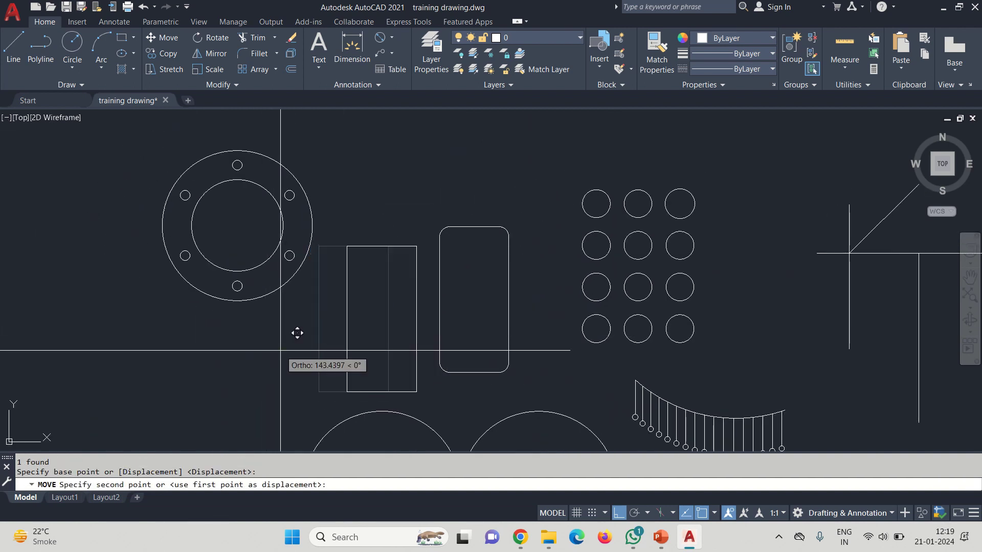
{"action": "left_click", "coordinate": [292, 330]}
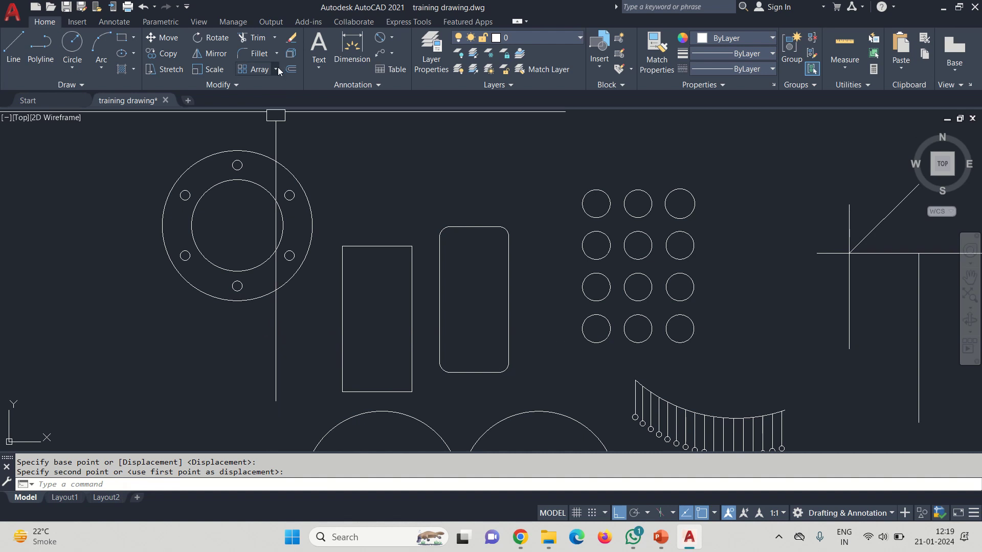
{"action": "left_click", "coordinate": [276, 54]}
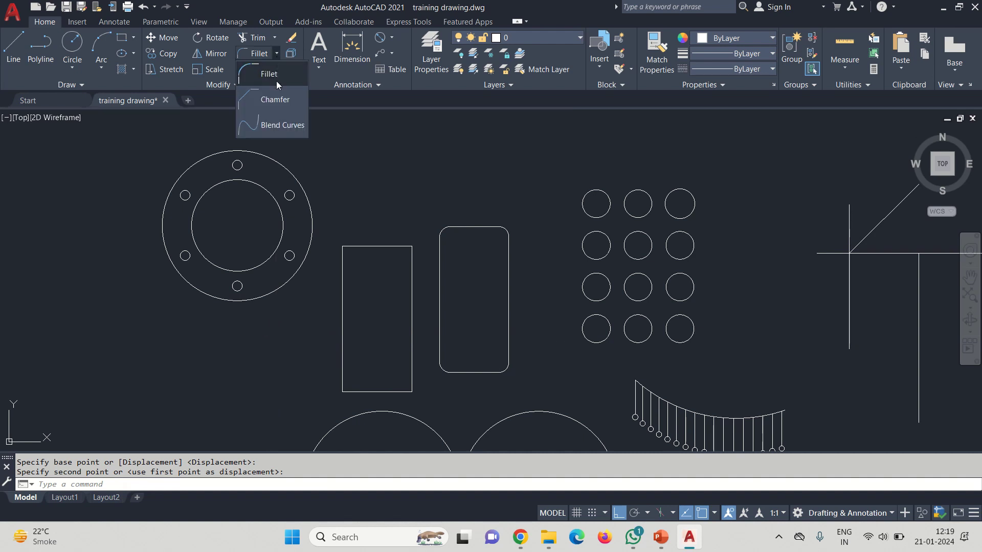
{"action": "left_click", "coordinate": [270, 109]}
{"action": "key", "text": "Escape"}
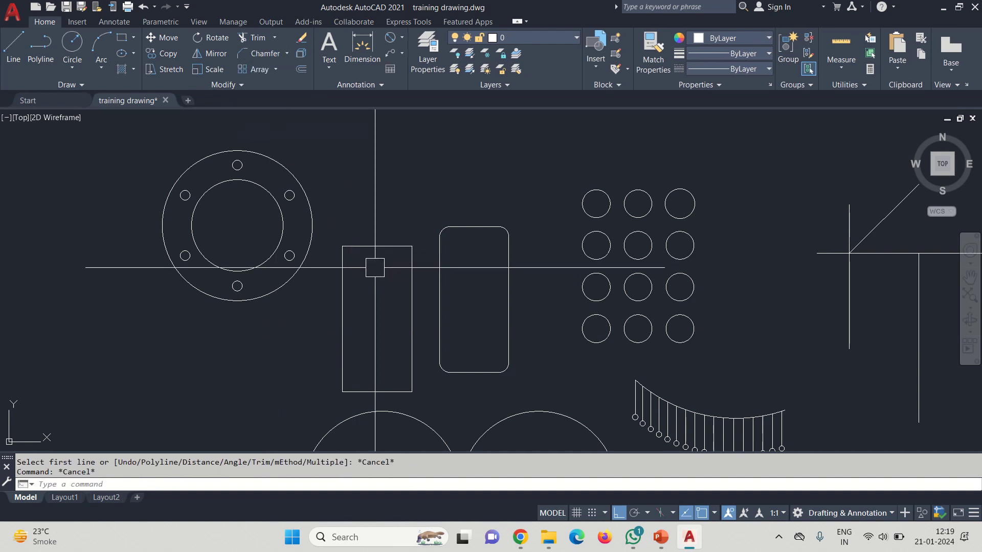
Step: Chamfer the upper-left corner of the sharp-cornered rectangle with the Angle option, using length 50 and angle 30
{"action": "type", "text": "cha"}
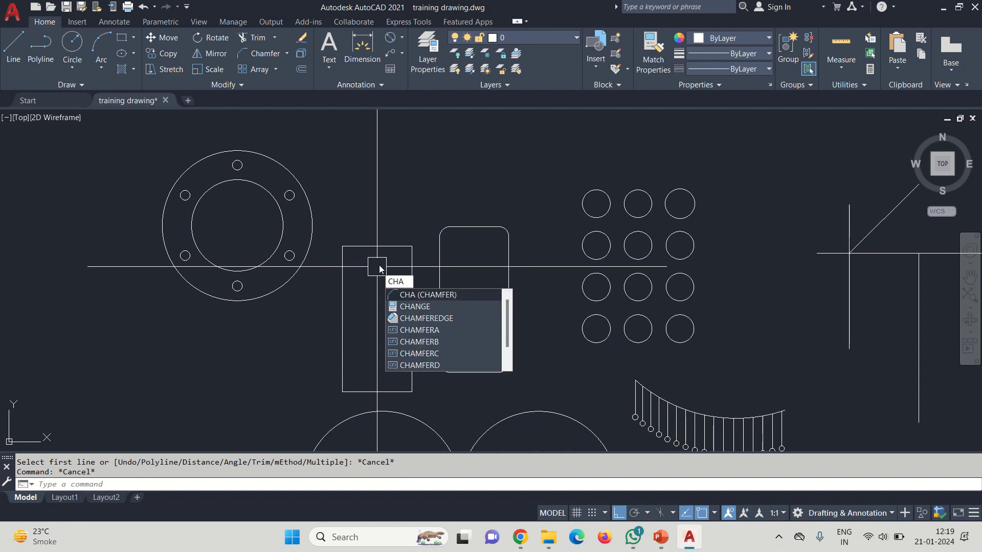
{"action": "key", "text": "Return"}
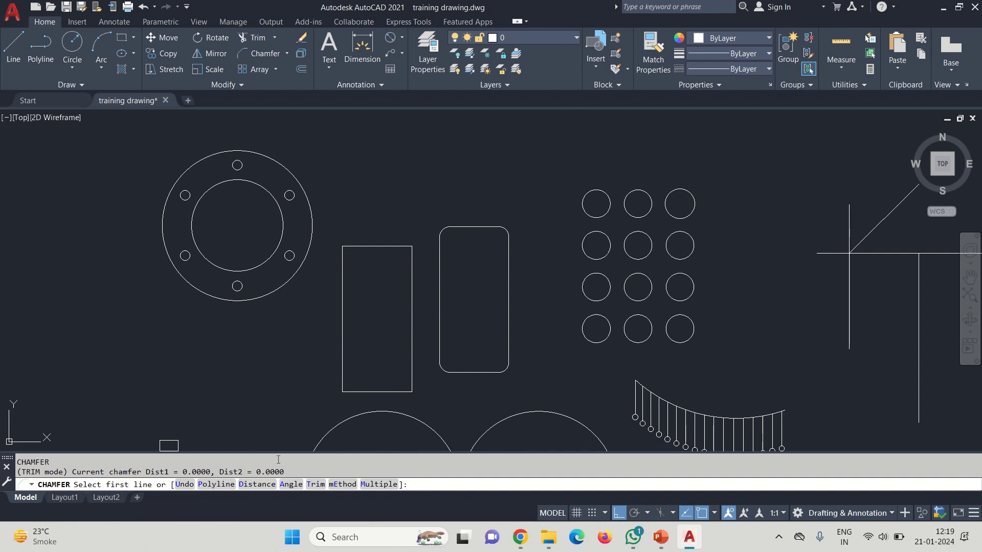
{"action": "left_click", "coordinate": [289, 484]}
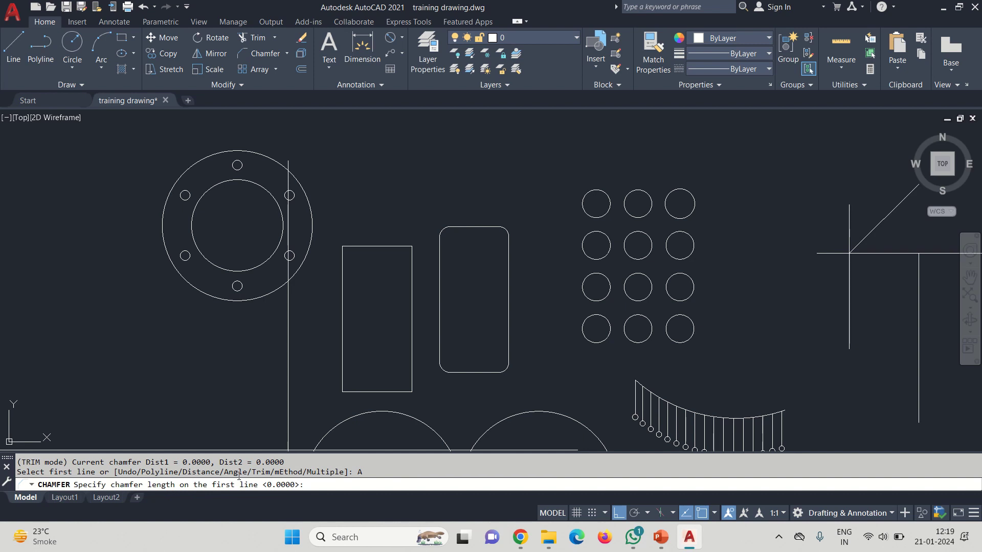
{"action": "type", "text": "50"}
{"action": "key", "text": "Return"}
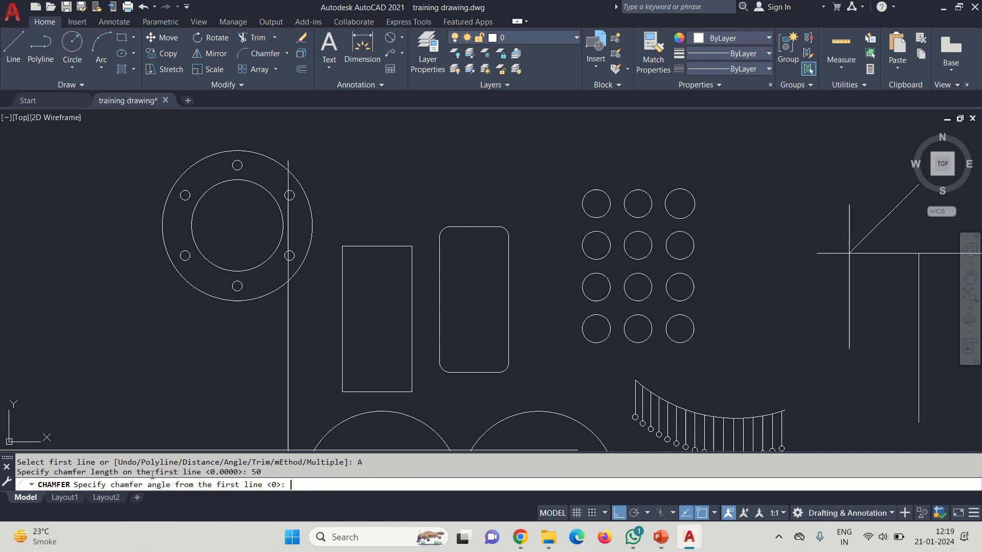
{"action": "key", "text": "Return"}
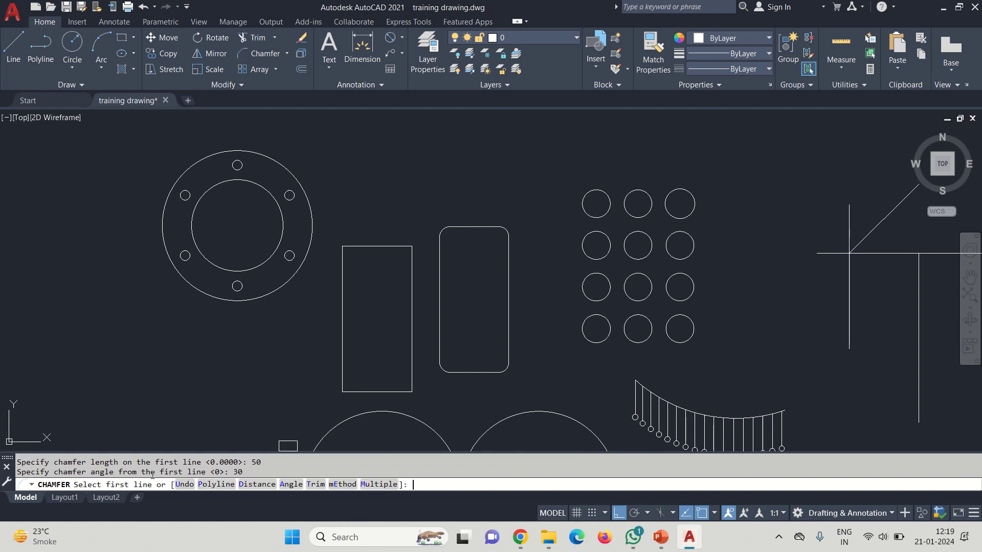
{"action": "left_click", "coordinate": [342, 272]}
{"action": "left_click", "coordinate": [359, 250]}
{"action": "scroll", "coordinate": [360, 250], "scroll_direction": "up", "scroll_amount": 6}
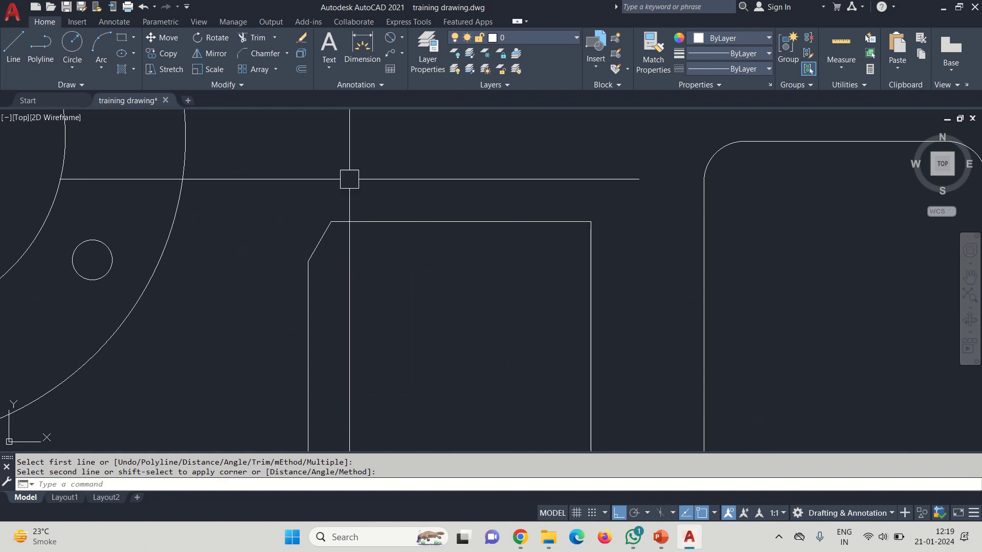
Step: Draw two helper lines from the chamfer's endpoints, extending the rectangle's top and left edges past their original corner
{"action": "key", "text": "Escape"}
{"action": "key", "text": "Return"}
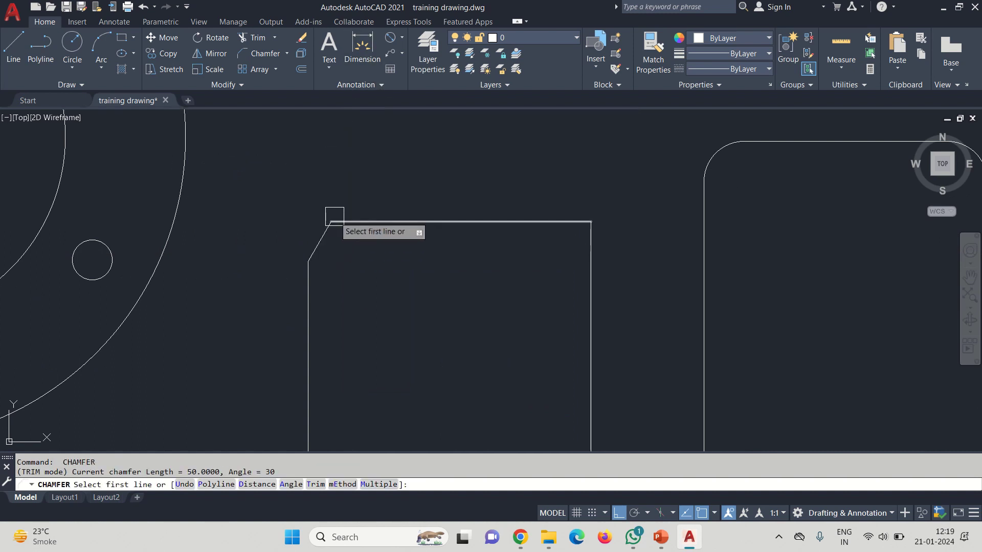
{"action": "key", "text": "Escape"}
{"action": "type", "text": "L"}
{"action": "key", "text": "Return"}
{"action": "left_click", "coordinate": [332, 221]}
{"action": "key", "text": "Escape"}
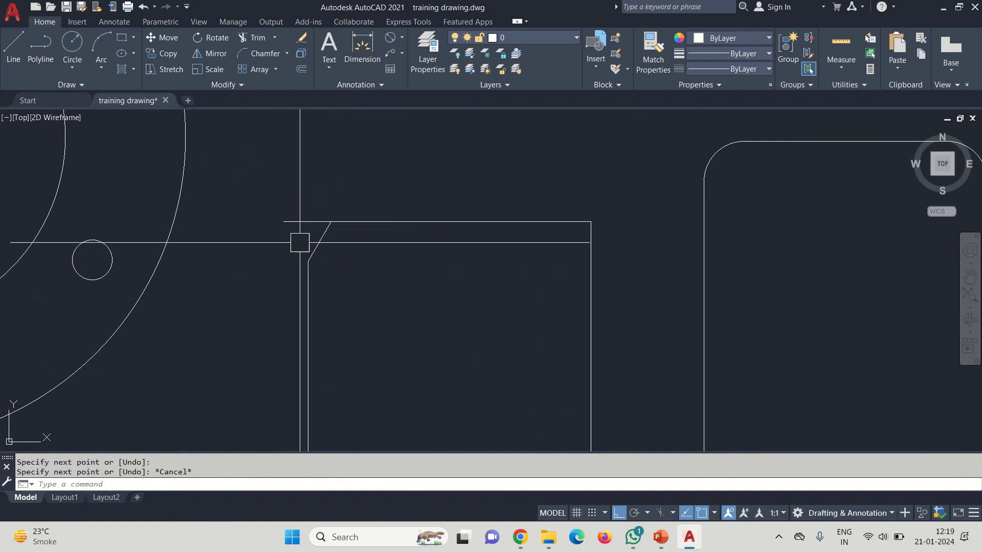
{"action": "key", "text": "Return"}
{"action": "left_click", "coordinate": [308, 261]}
{"action": "left_click", "coordinate": [318, 158]}
{"action": "key", "text": "Escape"}
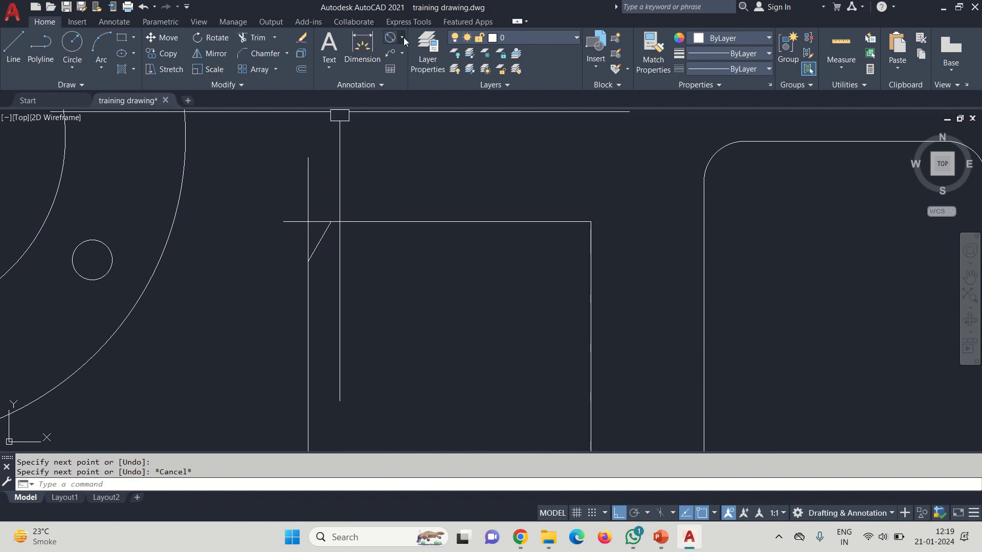
Step: Measure the horizontal leg of the chamfer with a linear dimension, without placing the dimension
{"action": "left_click", "coordinate": [403, 38]}
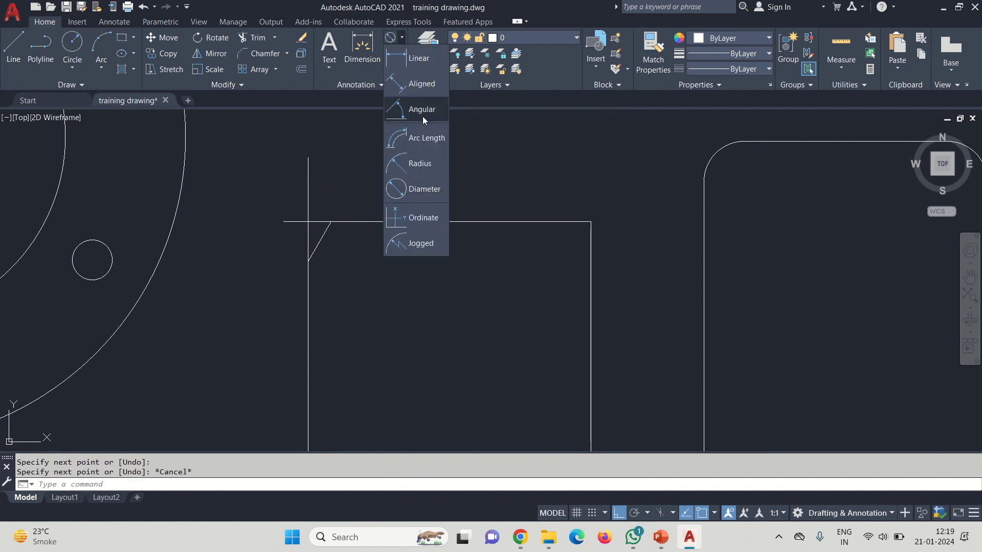
{"action": "left_click", "coordinate": [418, 59]}
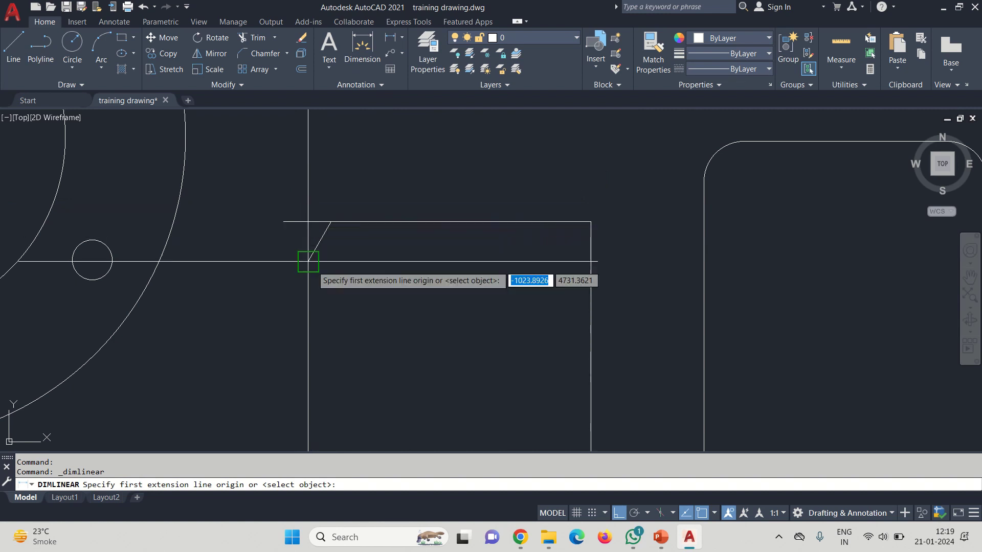
{"action": "left_click", "coordinate": [309, 221]}
{"action": "left_click", "coordinate": [332, 221]}
{"action": "scroll", "coordinate": [328, 220], "scroll_direction": "up", "scroll_amount": 5}
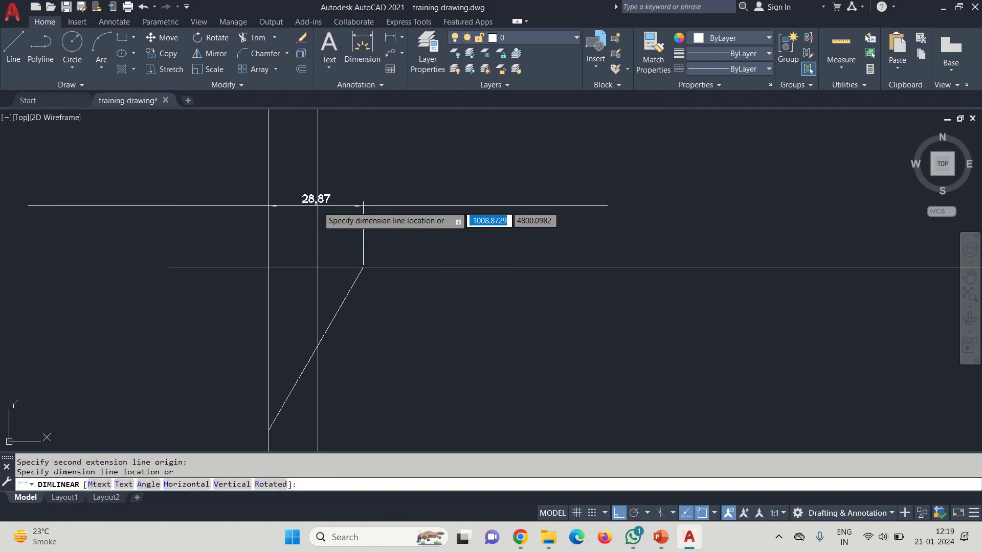
{"action": "key", "text": "Escape"}
Step: Measure the vertical leg of the chamfer with a linear dimension, without placing the dimension
{"action": "key", "text": "Return"}
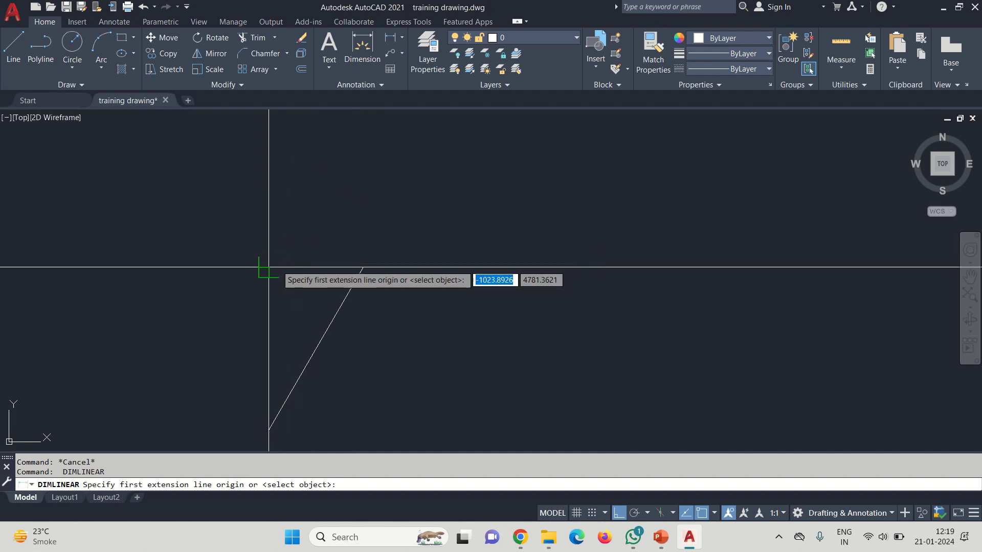
{"action": "left_click", "coordinate": [269, 268]}
{"action": "left_click", "coordinate": [269, 421]}
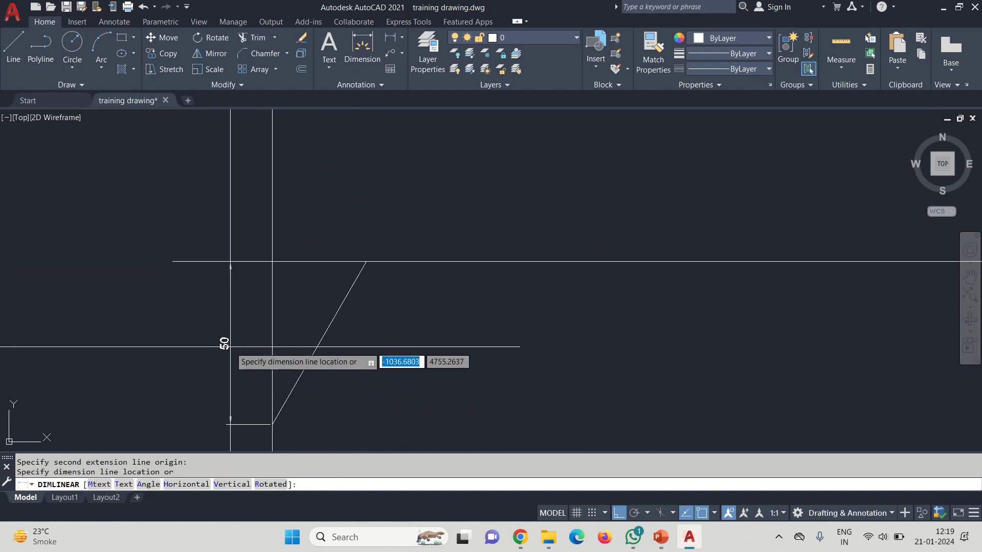
{"action": "scroll", "coordinate": [228, 345], "scroll_direction": "up", "scroll_amount": 4}
{"action": "scroll", "coordinate": [334, 346], "scroll_direction": "down", "scroll_amount": 3}
{"action": "key", "text": "Escape"}
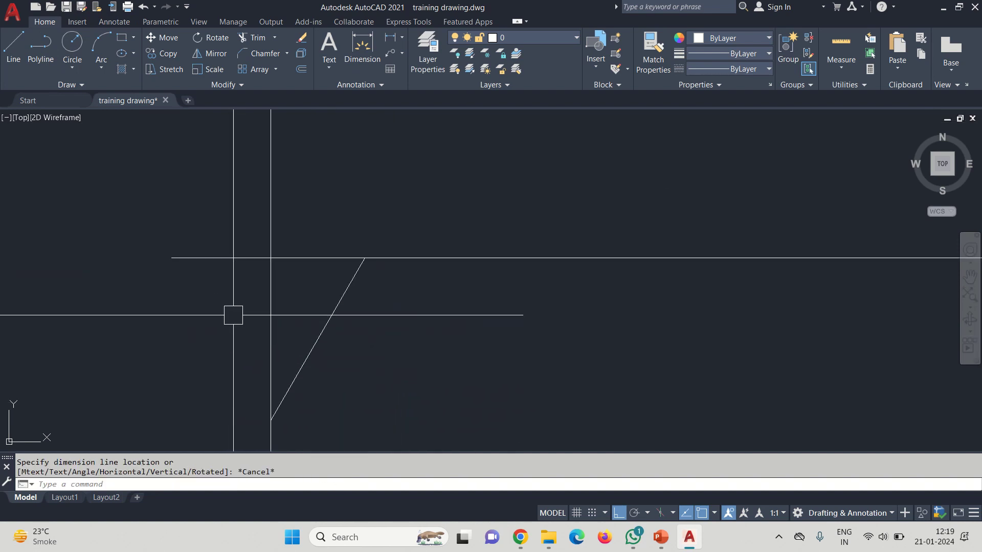
Step: Measure the angle between the chamfer and the rectangle's left edge with an angular dimension, without placing it
{"action": "left_click", "coordinate": [402, 39]}
{"action": "left_click", "coordinate": [419, 116]}
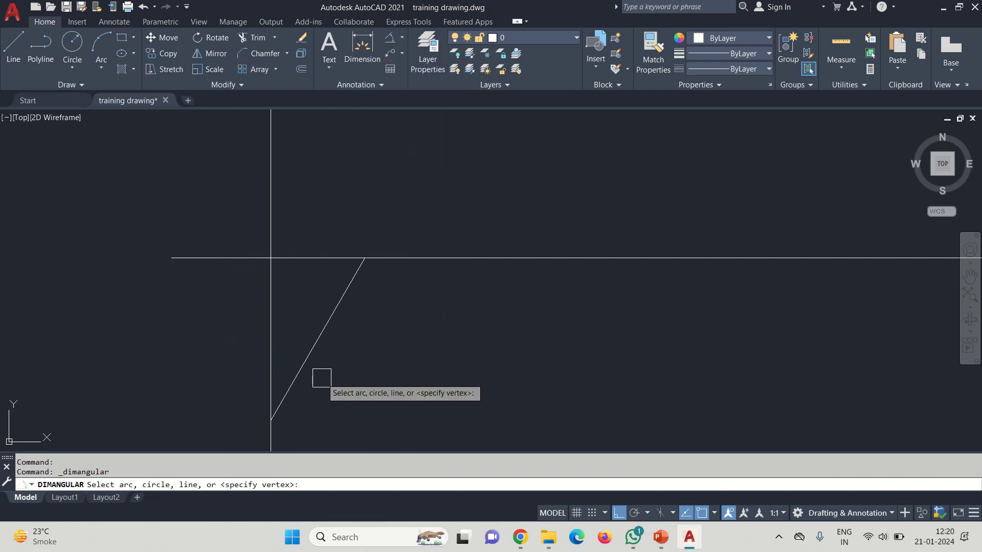
{"action": "left_click", "coordinate": [299, 381]}
{"action": "left_click", "coordinate": [268, 361]}
{"action": "scroll", "coordinate": [268, 363], "scroll_direction": "up", "scroll_amount": 2}
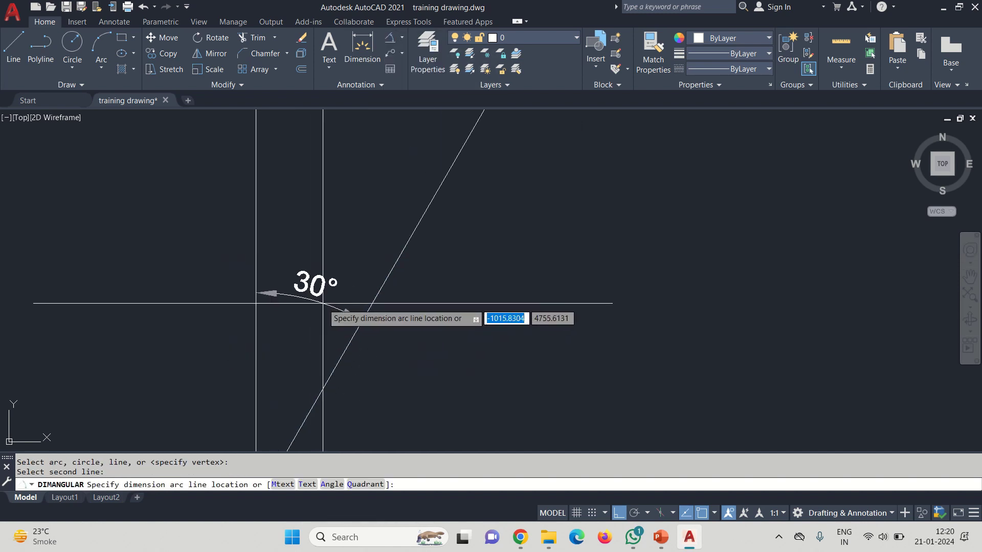
{"action": "key", "text": "Escape"}
{"action": "scroll", "coordinate": [327, 271], "scroll_direction": "down", "scroll_amount": 2}
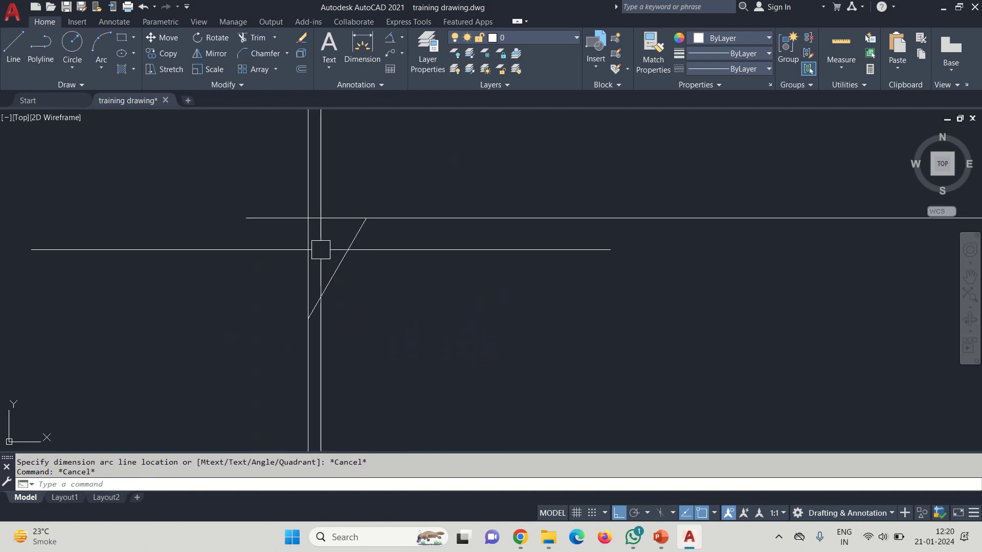
Step: Delete both helper lines at the chamfered corner
{"action": "left_click", "coordinate": [313, 257]}
{"action": "left_click", "coordinate": [258, 215]}
{"action": "key", "text": "Delete"}
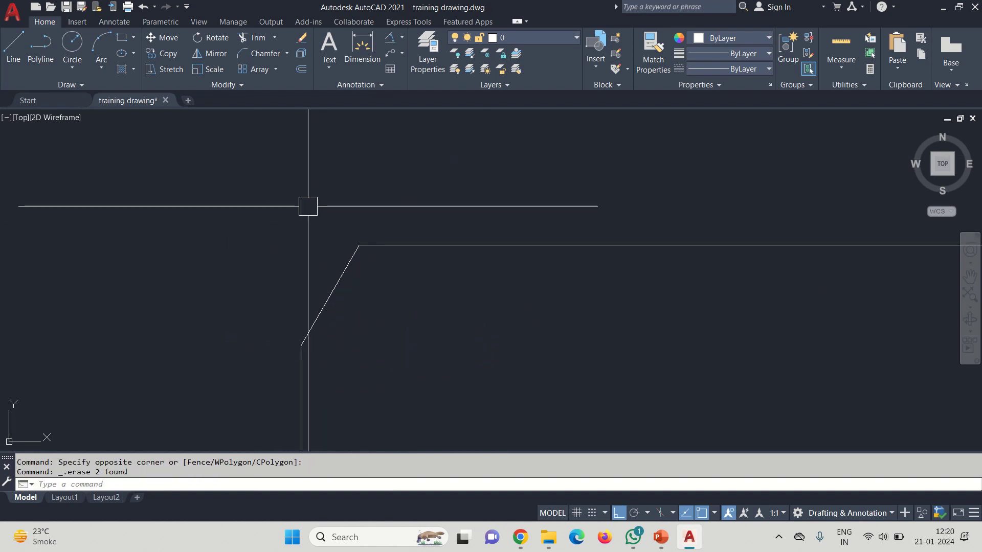
Step: Undo the helper line deletion, the helper lines themselves and the angle-based chamfer on the rectangle
{"action": "key", "text": "ctrl+z"}
{"action": "key", "text": "ctrl+z"}
{"action": "key", "text": "ctrl+z"}
{"action": "key", "text": "ctrl+z"}
{"action": "key", "text": "ctrl+z"}
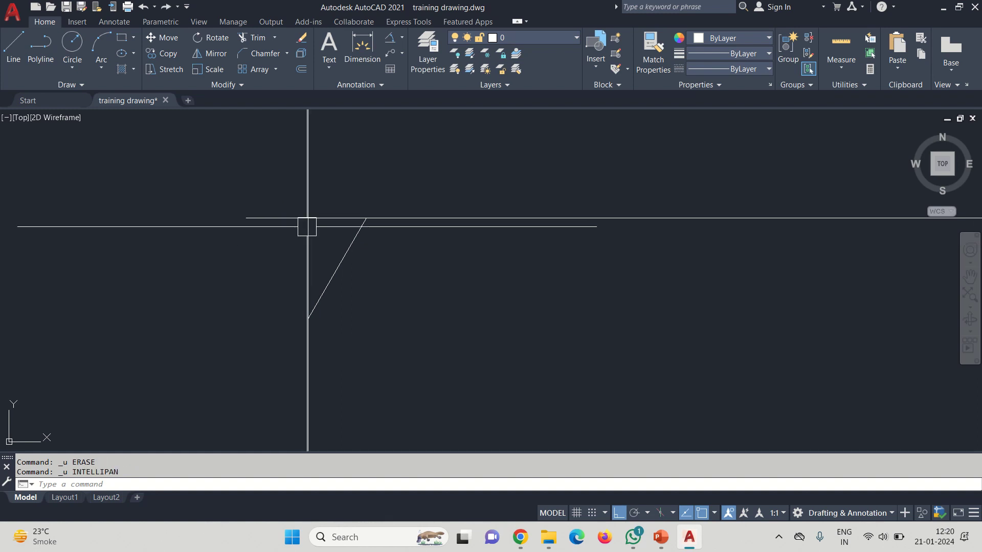
{"action": "key", "text": "ctrl+z"}
{"action": "key", "text": "ctrl+z"}
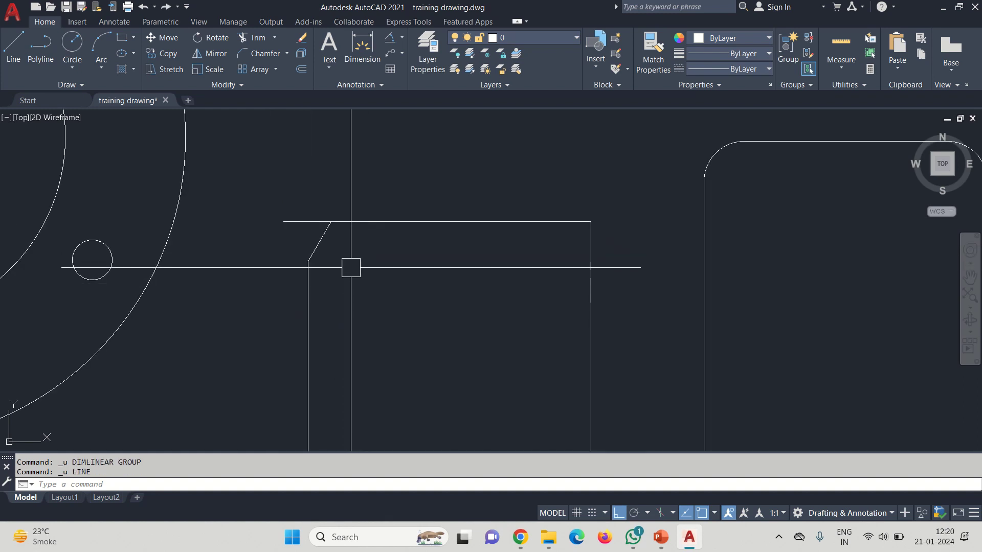
{"action": "key", "text": "ctrl+z"}
{"action": "key", "text": "ctrl+z"}
{"action": "key", "text": "ctrl+z"}
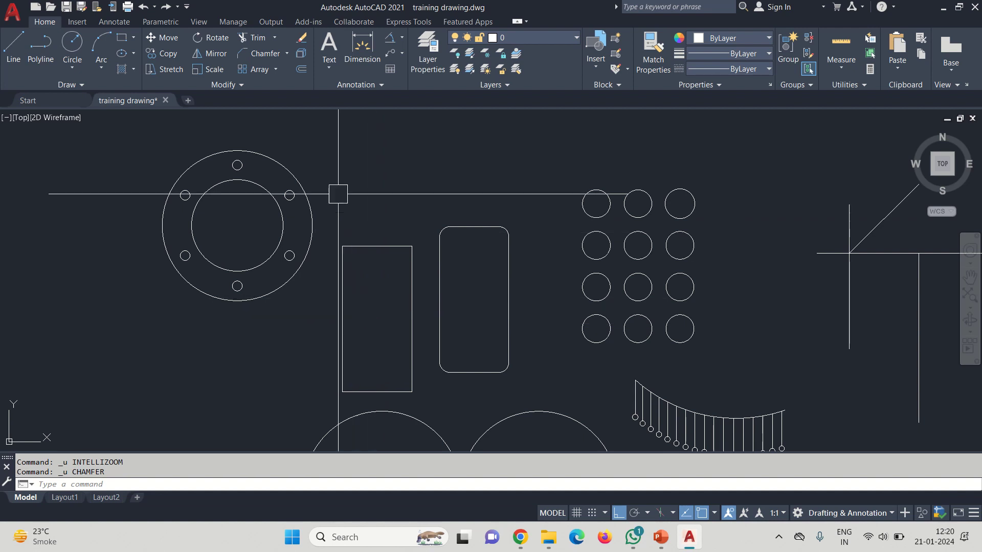
Step: Chamfer all corners of the sharp-cornered rectangle at once with the Polyline option, using first distance 40 and second distance 50
{"action": "type", "text": "cja"}
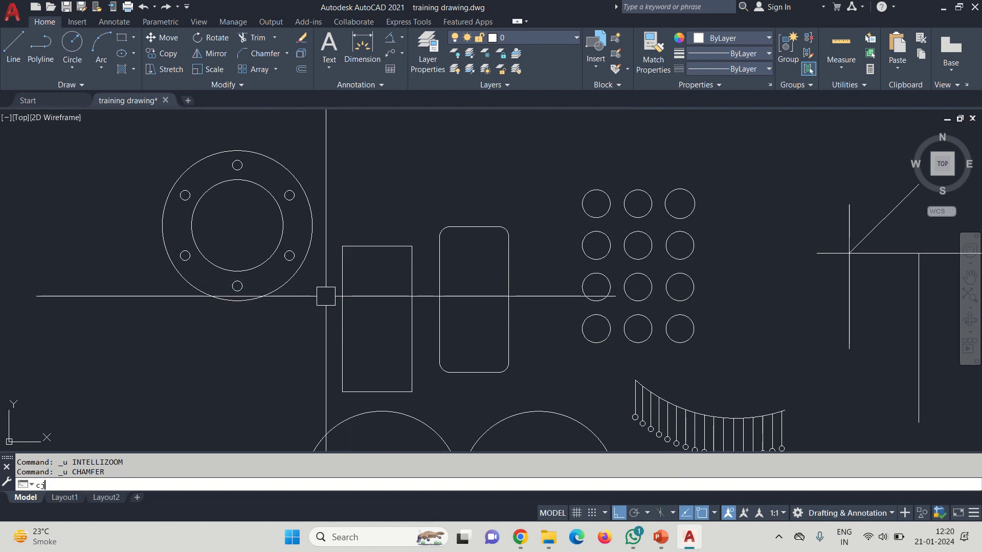
{"action": "type", "text": "ha"}
{"action": "key", "text": "Return"}
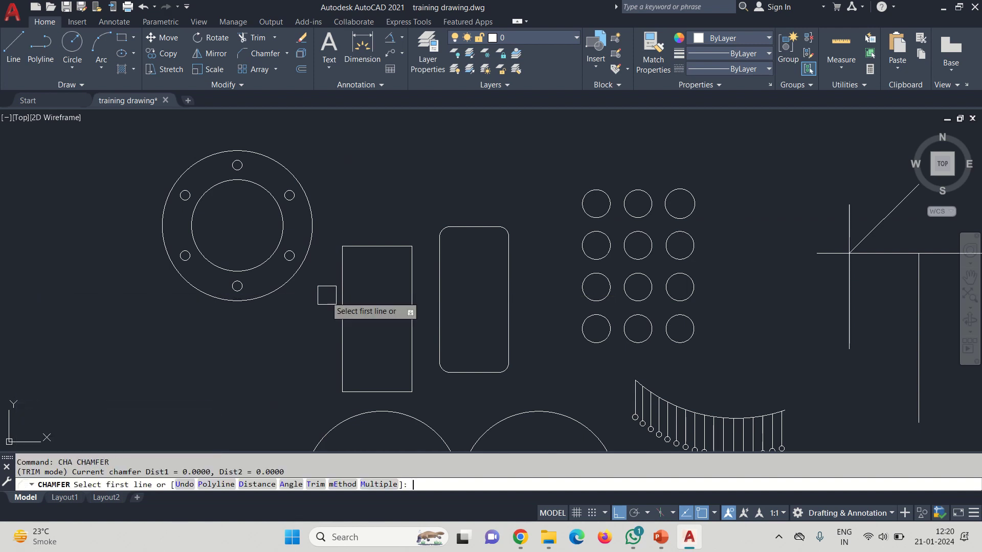
{"action": "left_click", "coordinate": [249, 489]}
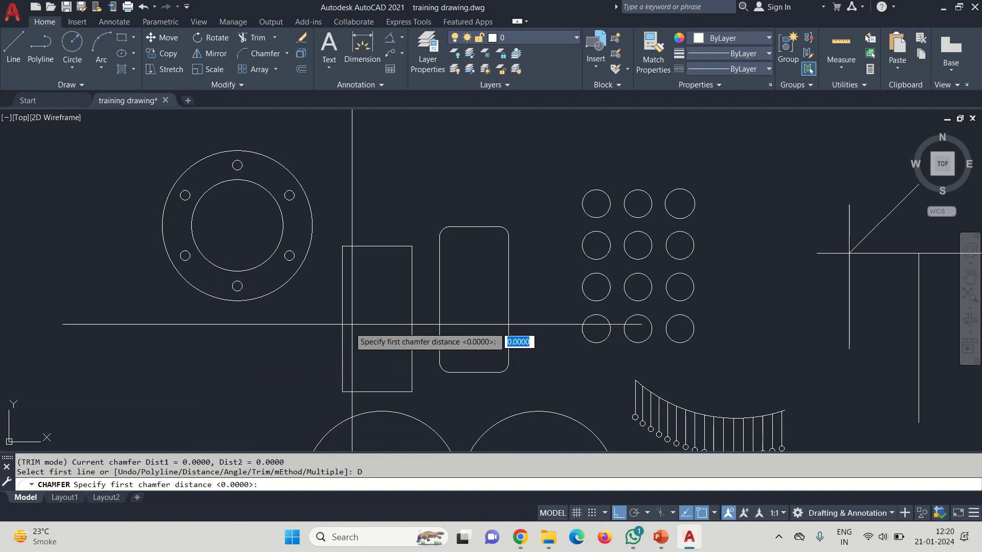
{"action": "type", "text": "40"}
{"action": "key", "text": "Return"}
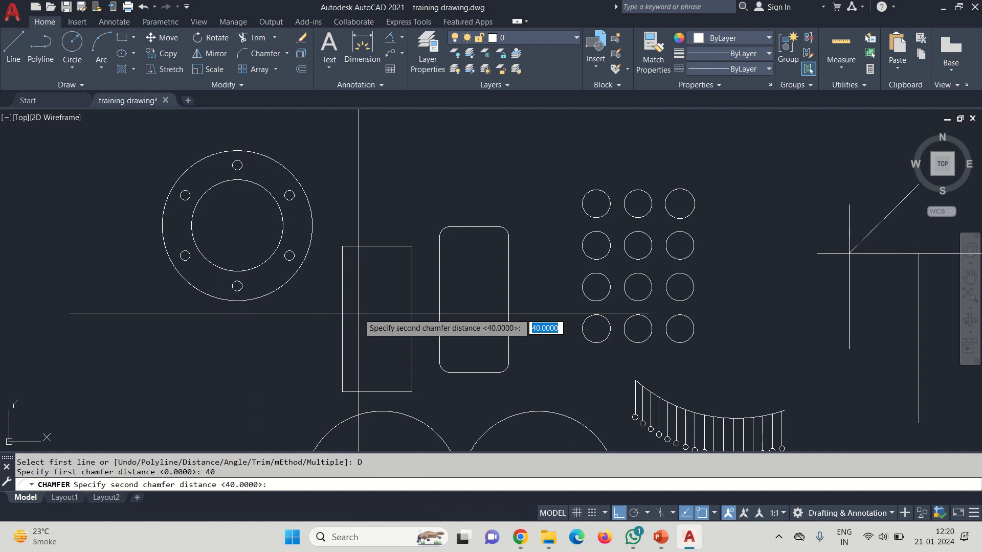
{"action": "type", "text": "50"}
{"action": "key", "text": "Return"}
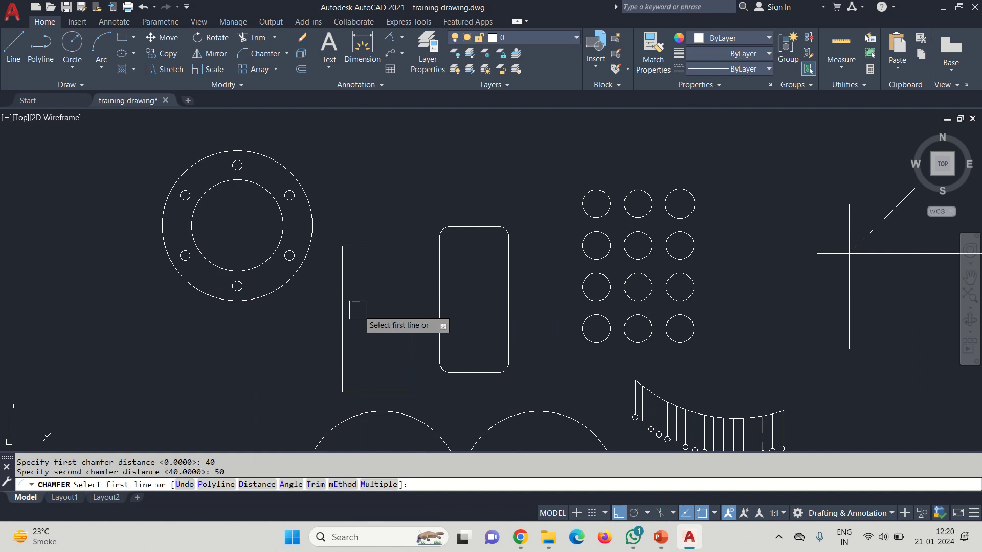
{"action": "left_click", "coordinate": [215, 484]}
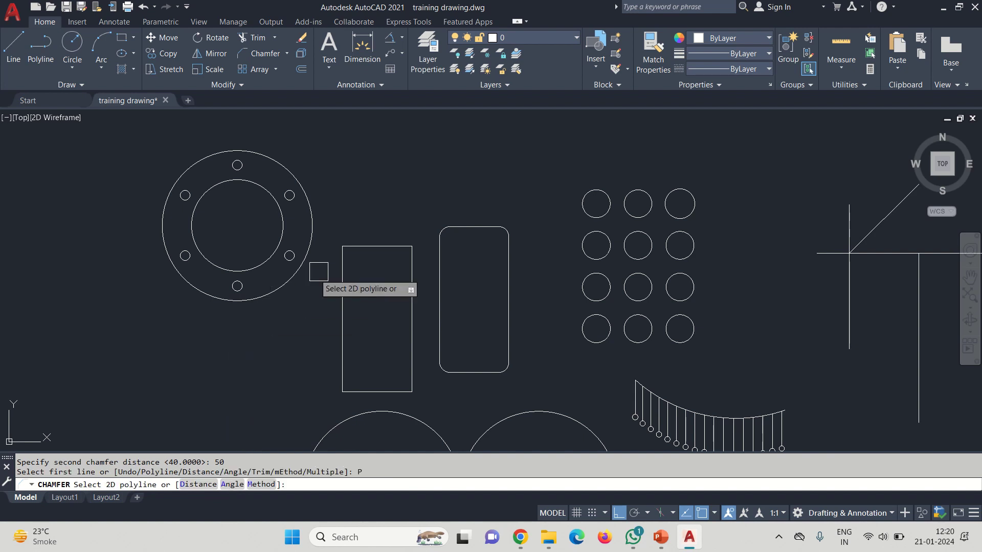
{"action": "left_click", "coordinate": [377, 245]}
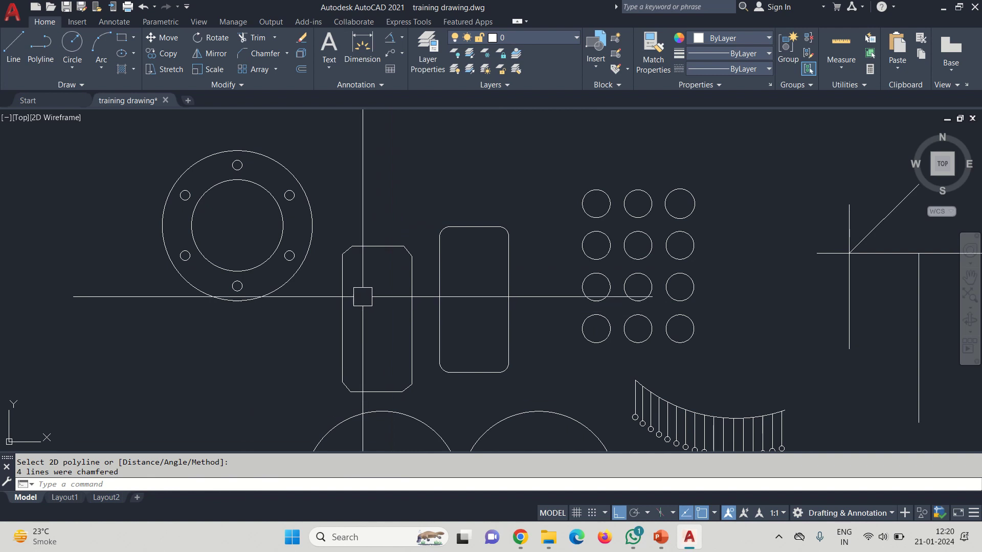
{"action": "scroll", "coordinate": [340, 237], "scroll_direction": "up", "scroll_amount": 5}
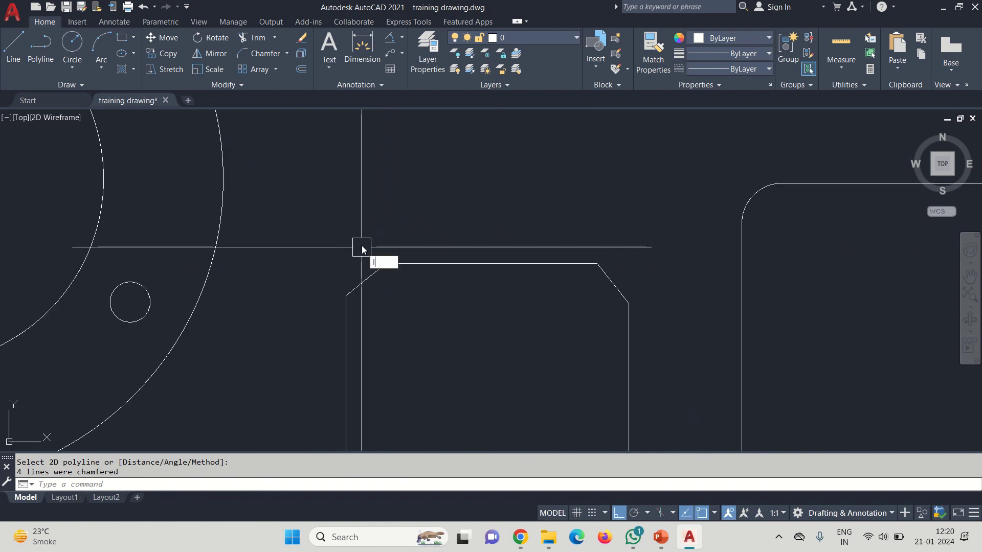
Step: Draw two helper lines extending the chamfered rectangle's top and left edges past their original corner
{"action": "type", "text": "l"}
{"action": "key", "text": "Return"}
{"action": "left_click", "coordinate": [386, 264]}
{"action": "left_click", "coordinate": [302, 264]}
{"action": "key", "text": "Escape"}
{"action": "key", "text": "Return"}
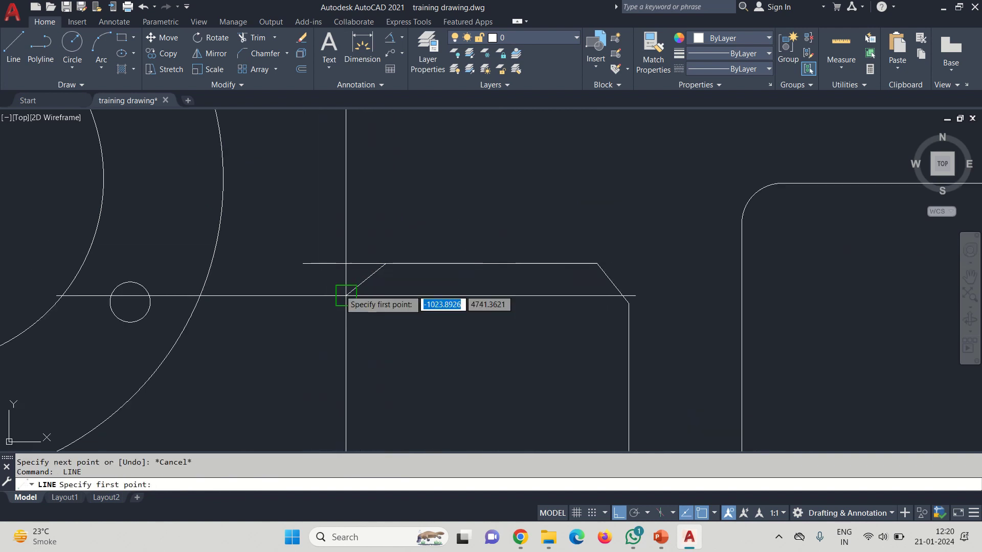
{"action": "left_click", "coordinate": [345, 296]}
{"action": "left_click", "coordinate": [346, 195]}
{"action": "key", "text": "Escape"}
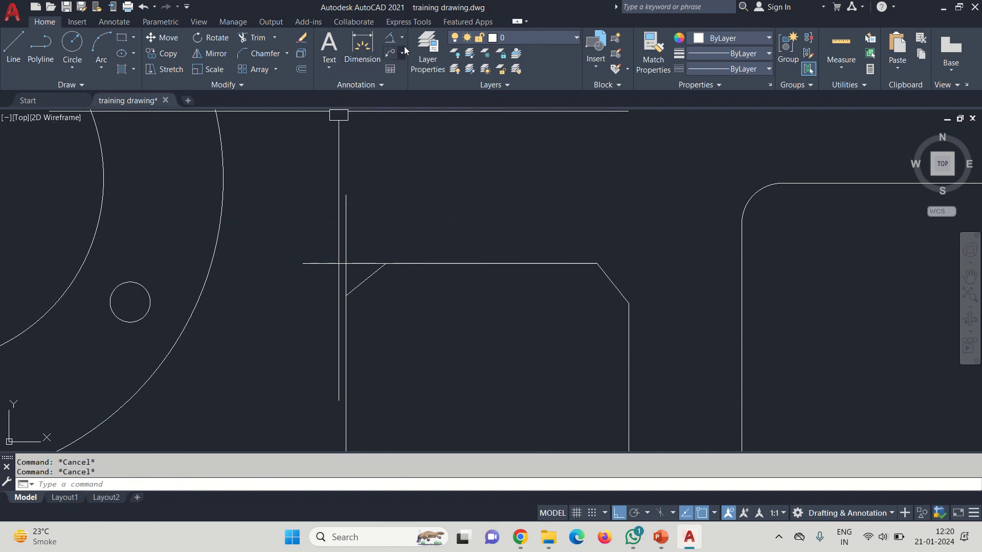
Step: Measure the chamfer's vertical distance from the original corner with a linear dimension, without placing it
{"action": "left_click", "coordinate": [403, 38]}
{"action": "left_click", "coordinate": [415, 82]}
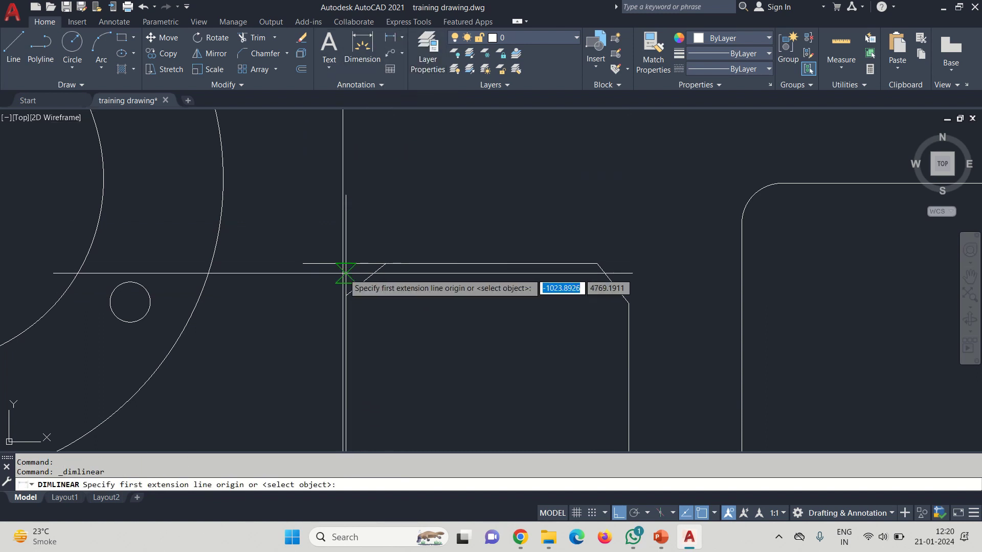
{"action": "left_click", "coordinate": [346, 263]}
{"action": "left_click", "coordinate": [345, 295]}
{"action": "scroll", "coordinate": [313, 278], "scroll_direction": "up", "scroll_amount": 6}
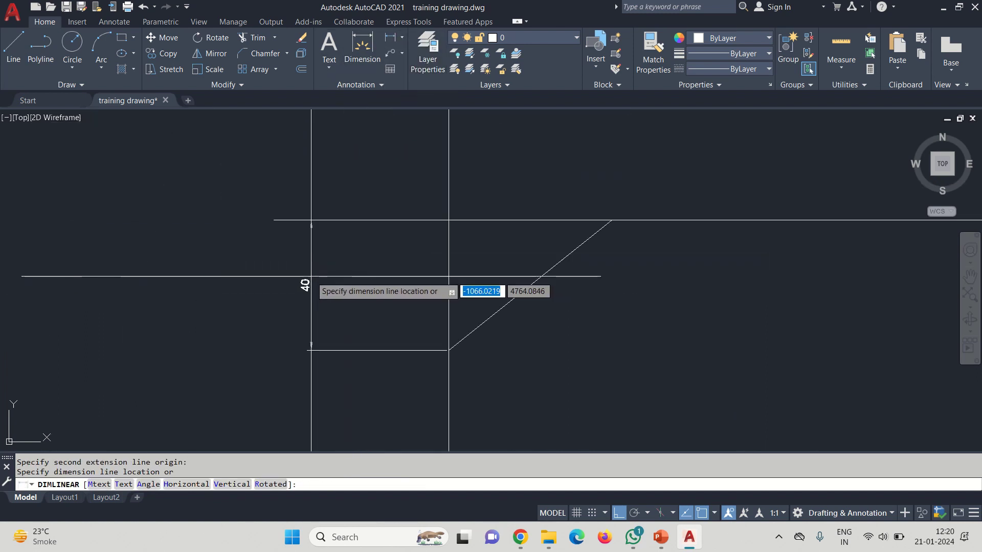
{"action": "key", "text": "Escape"}
Step: Measure the chamfer's horizontal distance from the original corner with a linear dimension, without placing it
{"action": "key", "text": "Return"}
{"action": "left_click", "coordinate": [449, 220]}
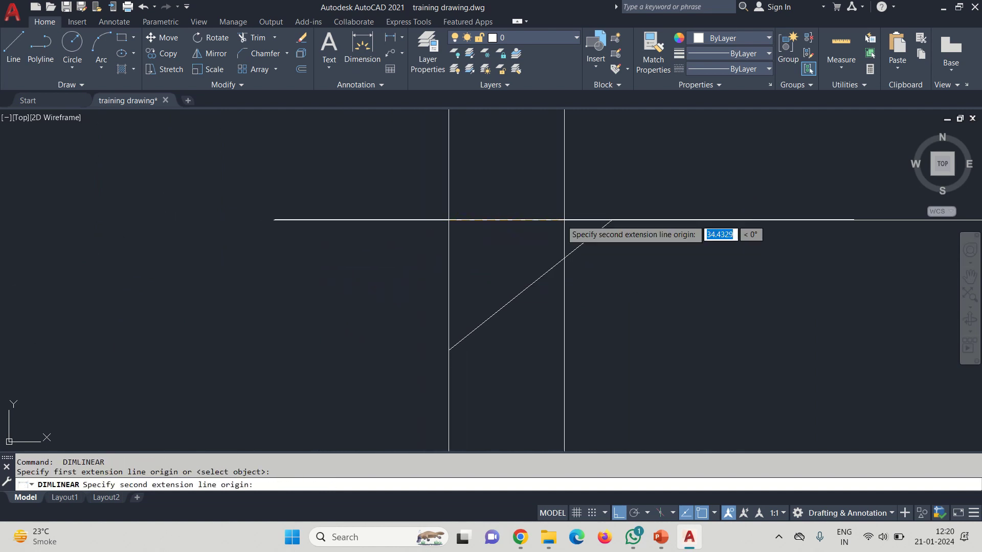
{"action": "left_click", "coordinate": [612, 220]}
{"action": "scroll", "coordinate": [532, 194], "scroll_direction": "up", "scroll_amount": 4}
{"action": "scroll", "coordinate": [531, 176], "scroll_direction": "down", "scroll_amount": 7}
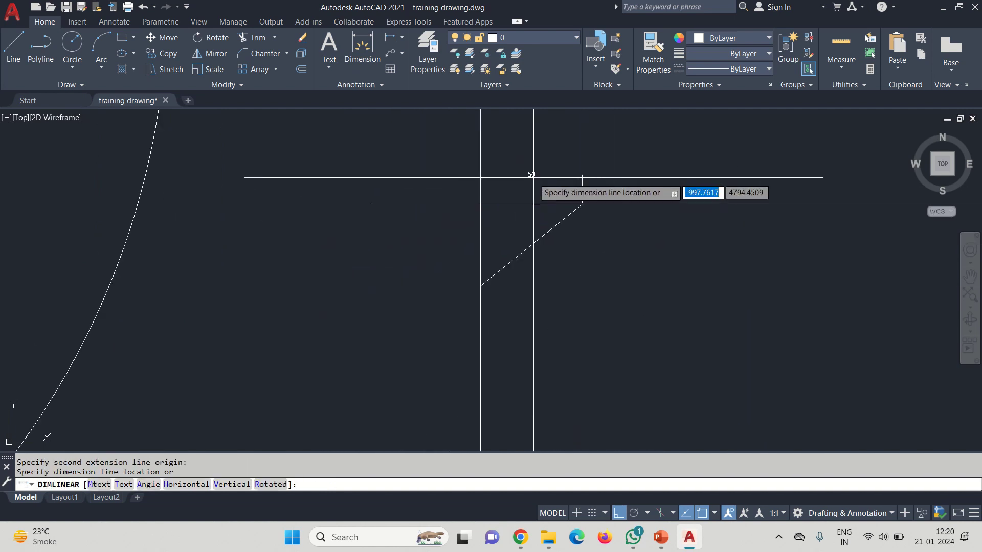
{"action": "key", "text": "Escape"}
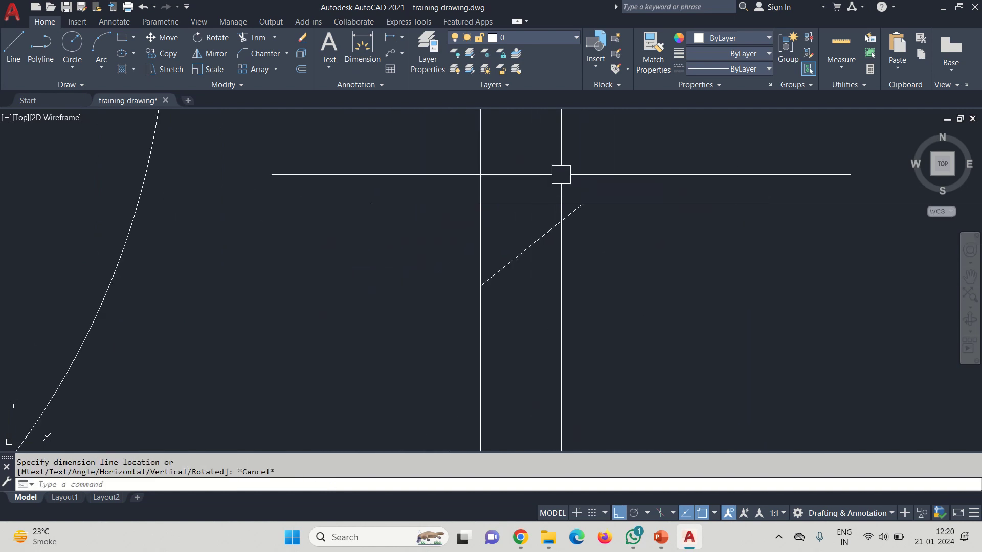
Step: Delete both helper lines at the rectangle's upper-left chamfer
{"action": "left_click", "coordinate": [496, 212]}
{"action": "left_click", "coordinate": [424, 180]}
{"action": "key", "text": "Delete"}
{"action": "scroll", "coordinate": [421, 216], "scroll_direction": "down", "scroll_amount": 4}
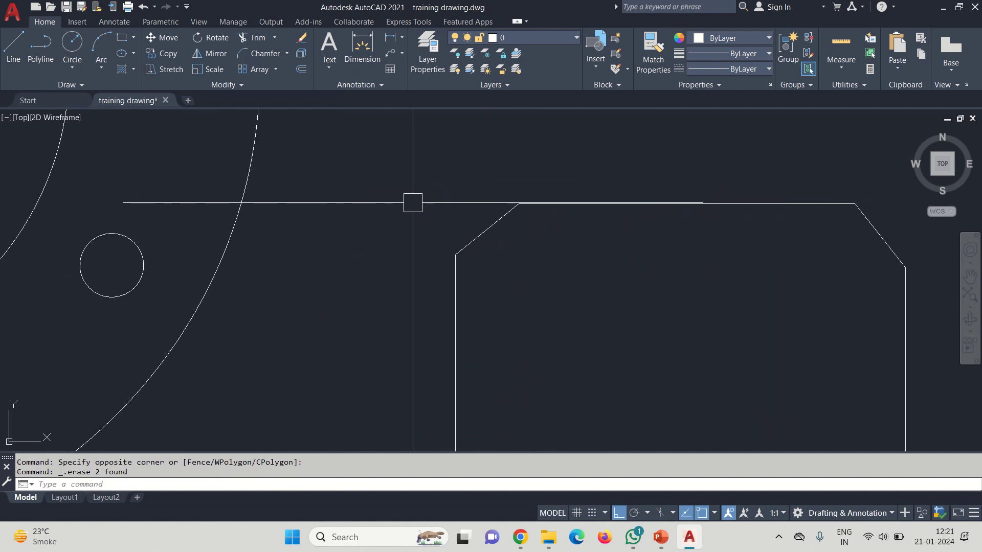
Step: Measure the rectangle's width with a linear dimension from the upper-left chamfer's lower end to the right edge, without placing it
{"action": "left_click", "coordinate": [402, 39]}
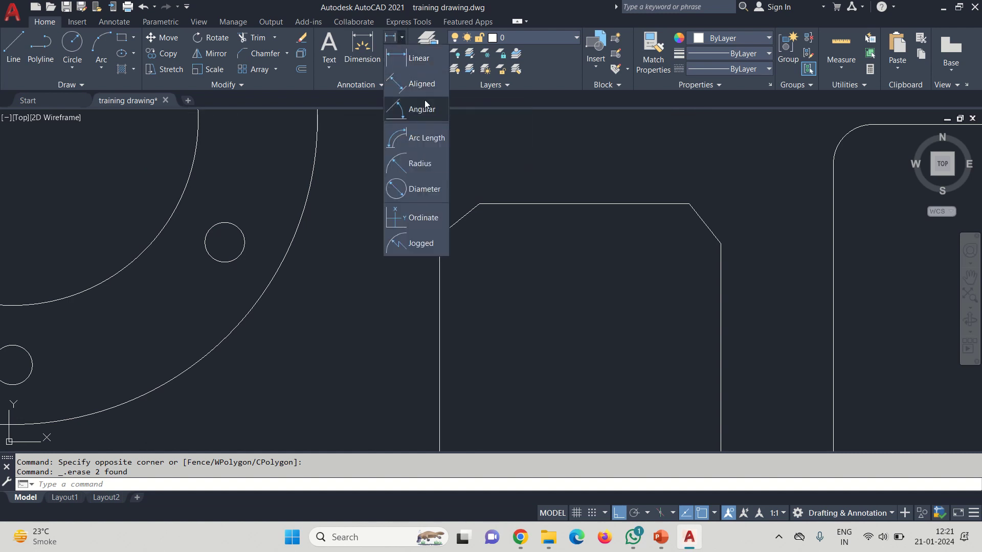
{"action": "left_click", "coordinate": [408, 61]}
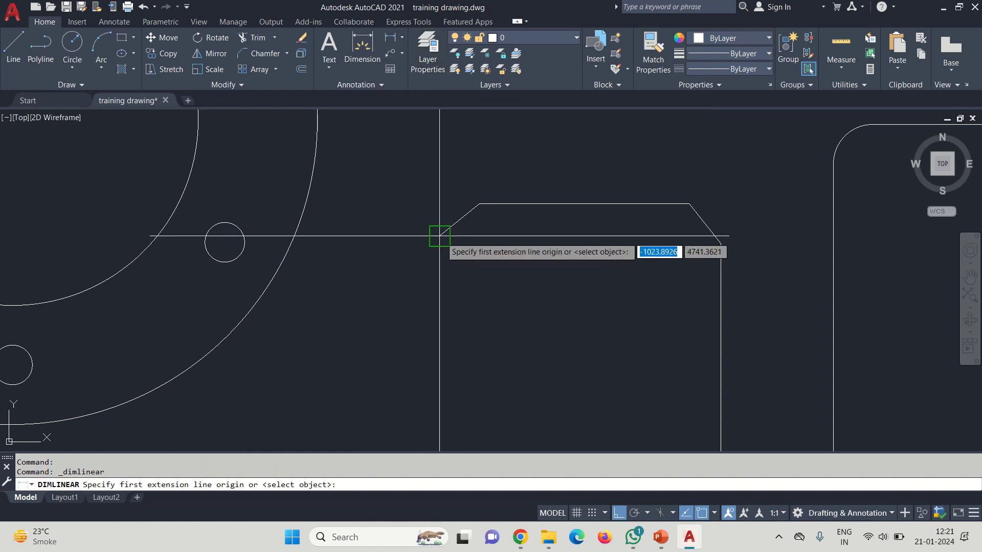
{"action": "left_click", "coordinate": [439, 235]}
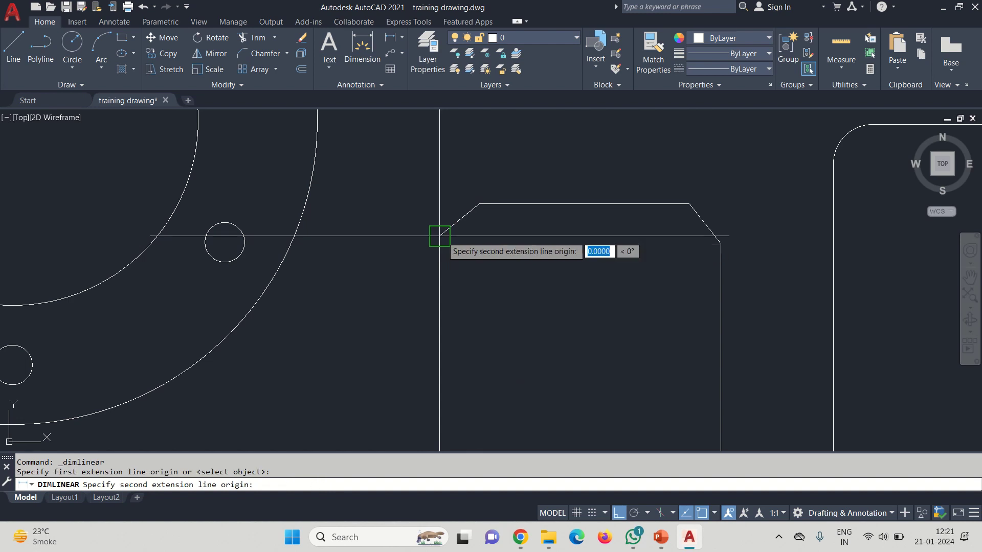
{"action": "left_click", "coordinate": [720, 340]}
{"action": "scroll", "coordinate": [588, 358], "scroll_direction": "up", "scroll_amount": 5}
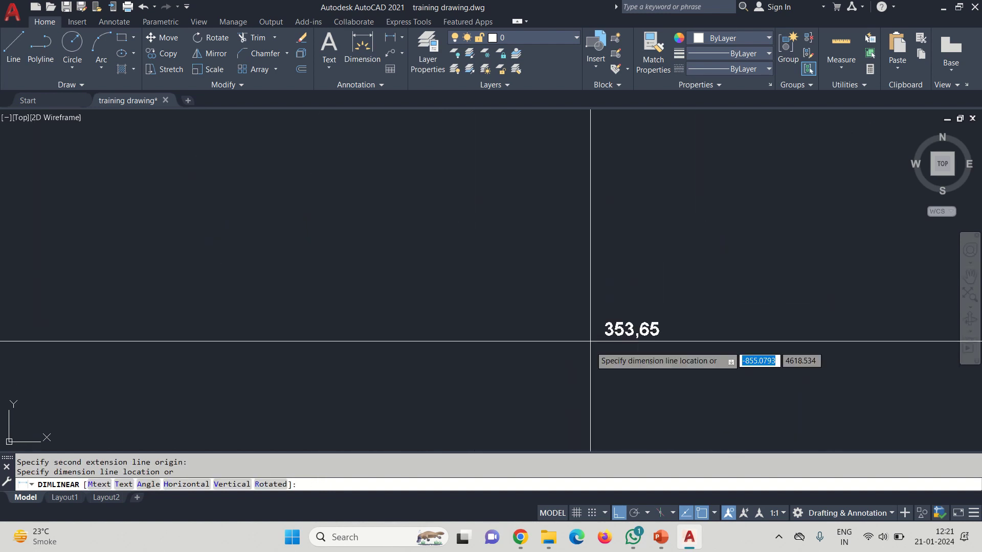
{"action": "scroll", "coordinate": [537, 230], "scroll_direction": "down", "scroll_amount": 5}
{"action": "key", "text": "Escape"}
{"action": "key", "text": "Escape"}
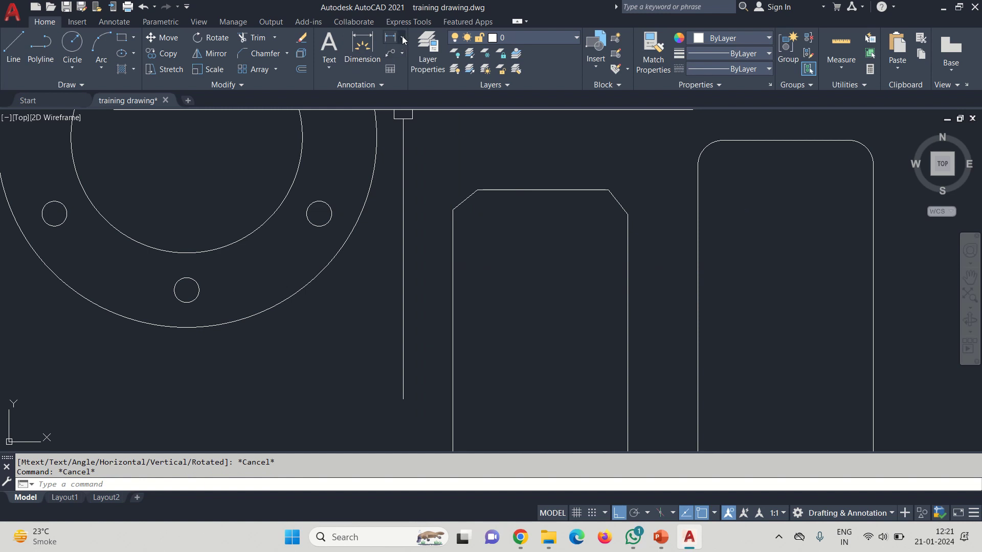
Step: Measure the upper-left chamfer's sloped length with an aligned dimension between its two endpoints, without placing it
{"action": "left_click", "coordinate": [403, 38]}
{"action": "scroll", "coordinate": [462, 197], "scroll_direction": "up", "scroll_amount": 4}
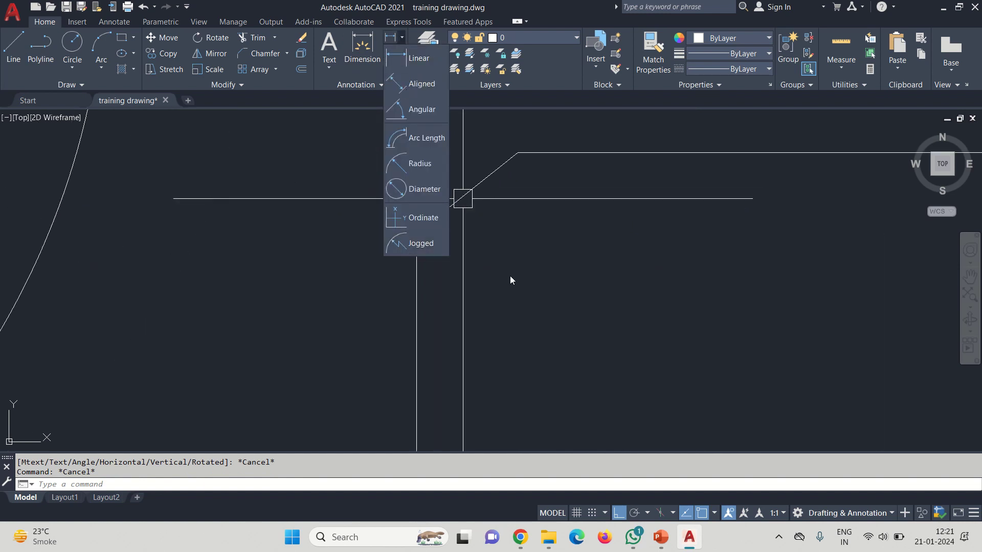
{"action": "left_click", "coordinate": [417, 84]}
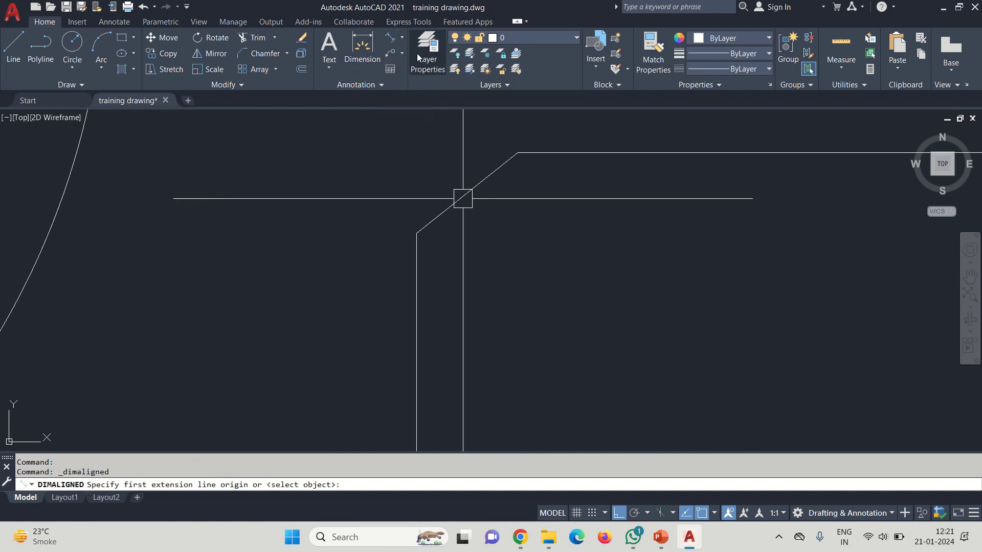
{"action": "key", "text": "Escape"}
{"action": "left_click", "coordinate": [402, 38]}
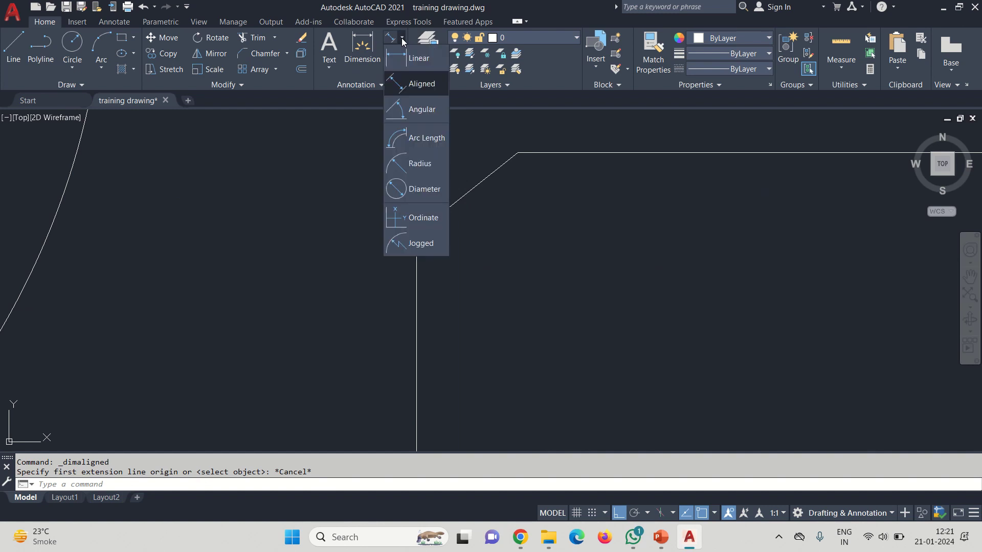
{"action": "left_click", "coordinate": [417, 83]}
{"action": "left_click", "coordinate": [416, 232]}
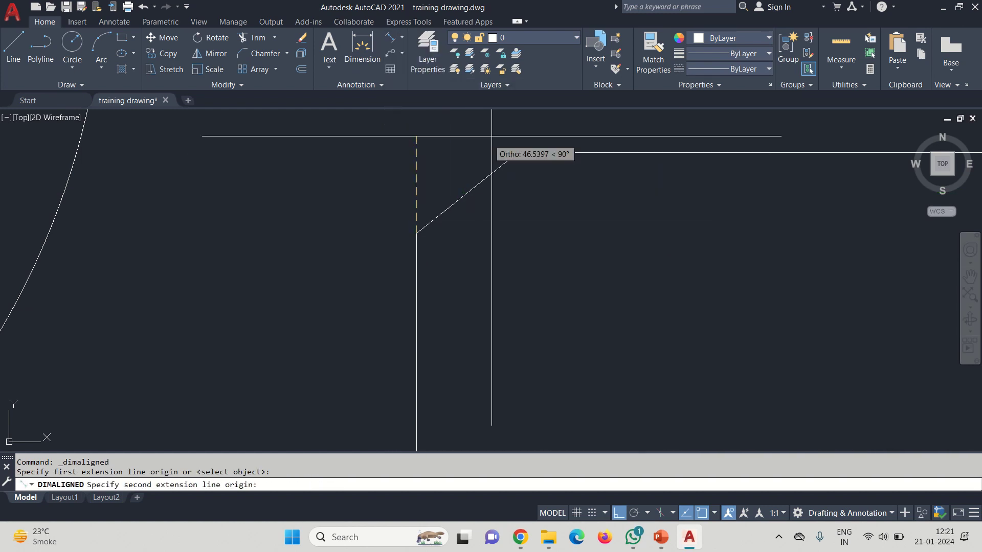
{"action": "left_click", "coordinate": [517, 152]}
{"action": "scroll", "coordinate": [488, 221], "scroll_direction": "up", "scroll_amount": 5}
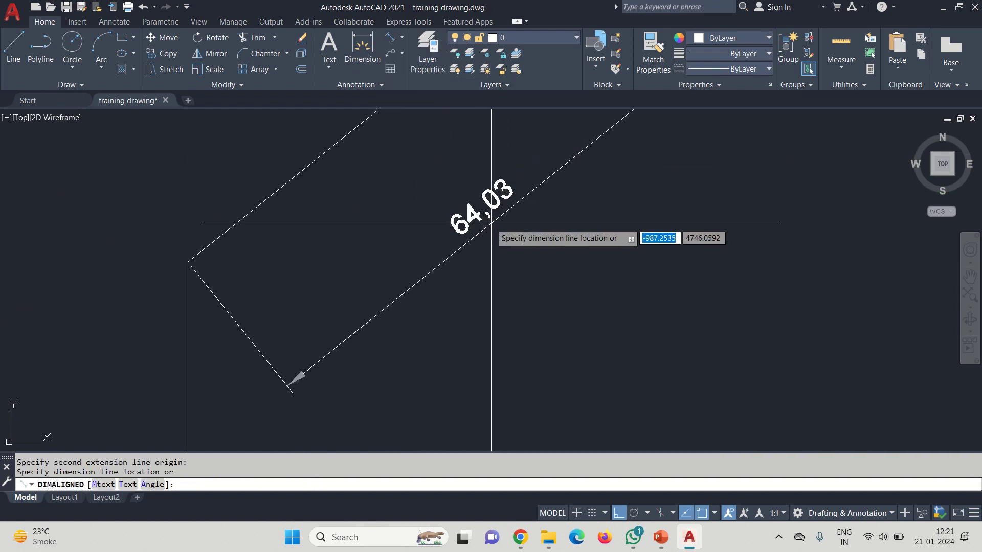
{"action": "scroll", "coordinate": [491, 222], "scroll_direction": "down", "scroll_amount": 5}
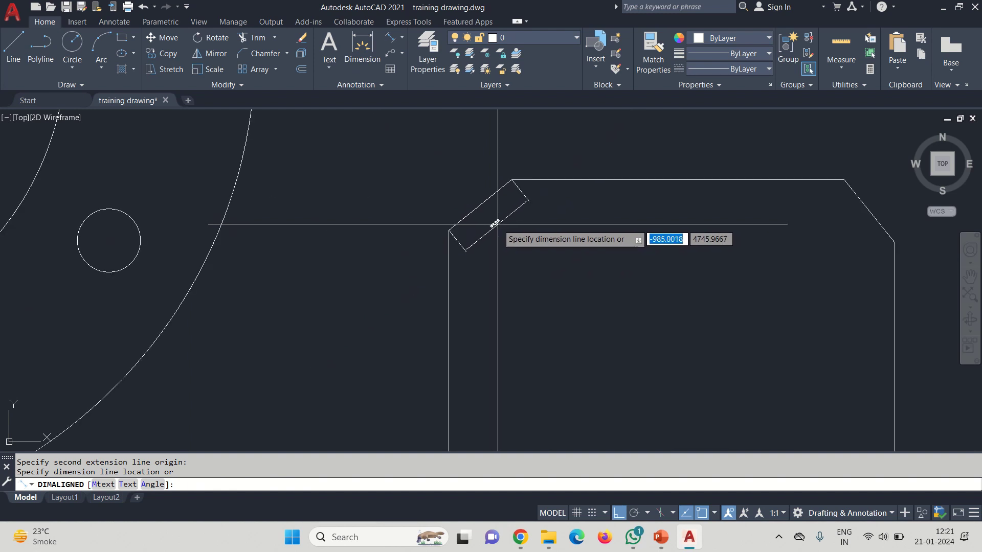
{"action": "key", "text": "Escape"}
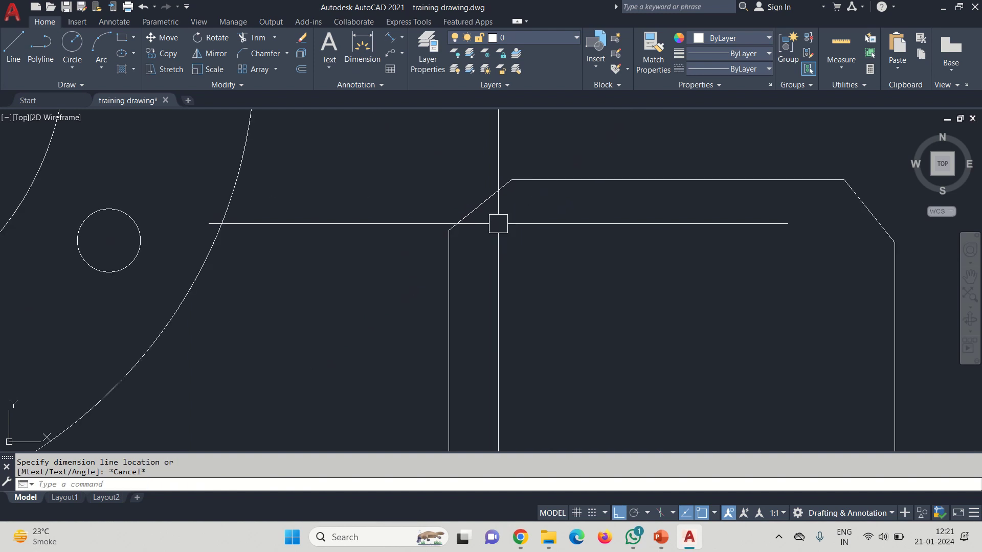
Step: Measure the same chamfer with an aligned dimension using the select object option, without placing it
{"action": "left_click", "coordinate": [402, 39]}
{"action": "left_click", "coordinate": [405, 81]}
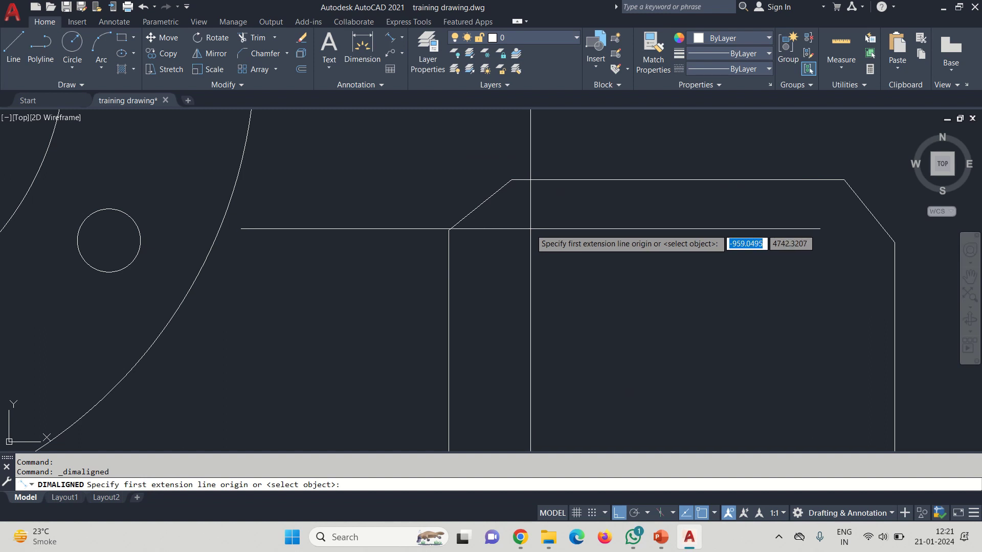
{"action": "key", "text": "Return"}
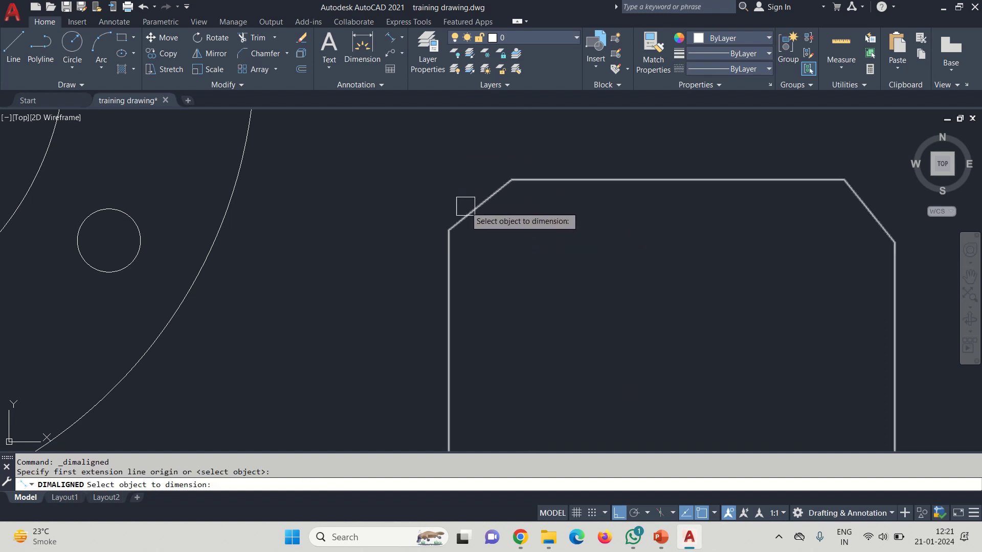
{"action": "left_click", "coordinate": [466, 206]}
{"action": "scroll", "coordinate": [481, 214], "scroll_direction": "up", "scroll_amount": 6}
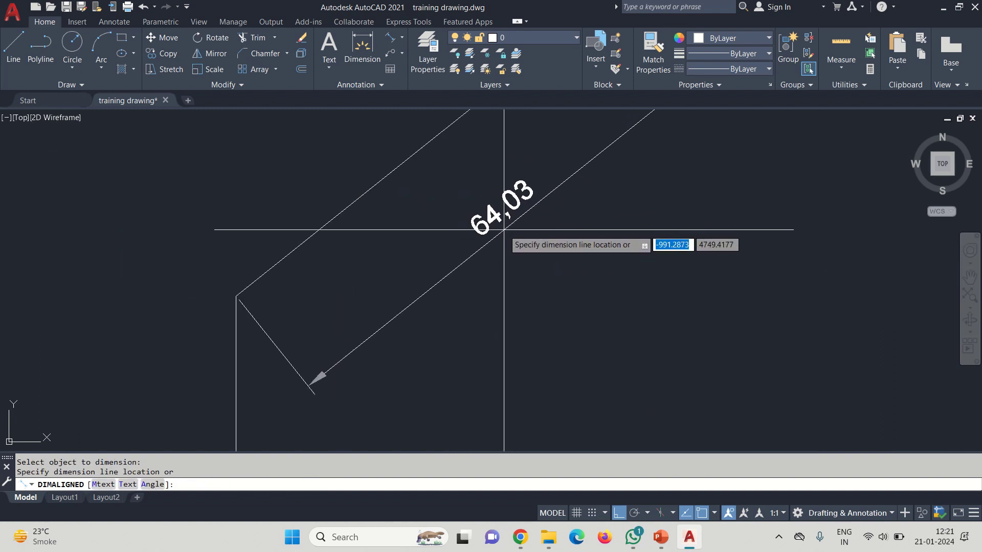
{"action": "scroll", "coordinate": [503, 230], "scroll_direction": "down", "scroll_amount": 6}
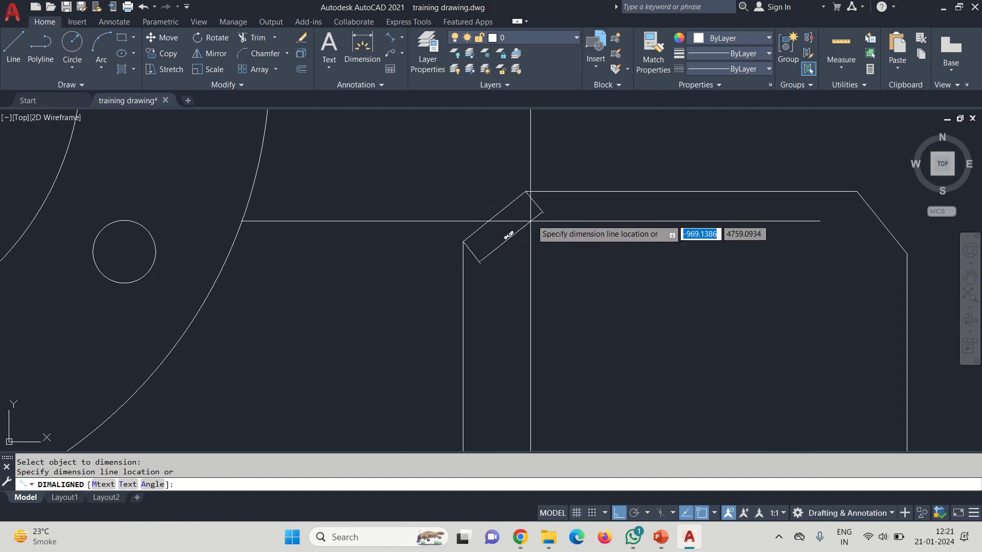
{"action": "key", "text": "Escape"}
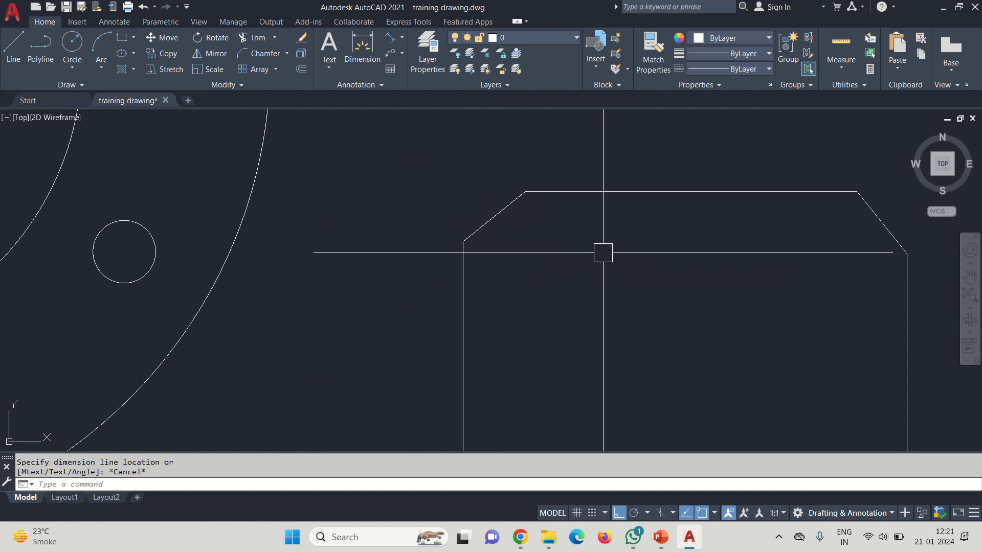
Step: Measure the chamfered rectangle's top edge with a linear dimension using the select object option, without placing it
{"action": "left_click", "coordinate": [403, 39]}
{"action": "left_click", "coordinate": [409, 63]}
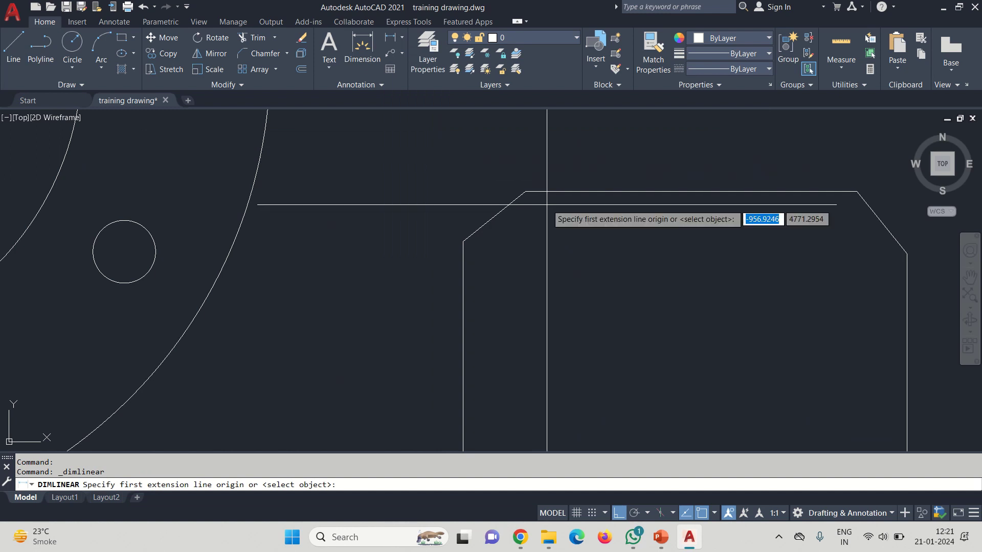
{"action": "middle_click_drag", "start_coordinate": [614, 236], "coordinate": [483, 266]}
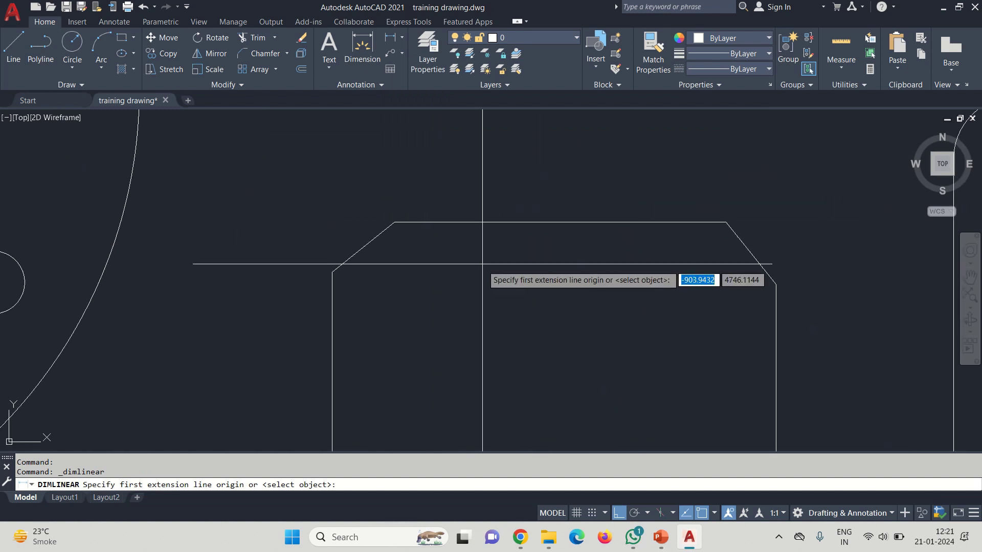
{"action": "key", "text": "Return"}
{"action": "left_click", "coordinate": [500, 222]}
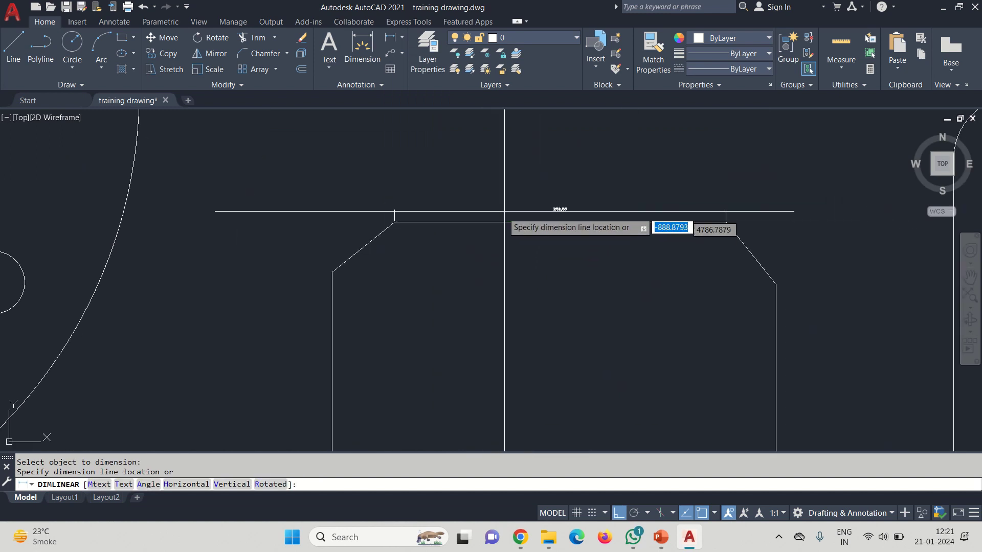
{"action": "scroll", "coordinate": [652, 267], "scroll_direction": "up", "scroll_amount": 5}
{"action": "scroll", "coordinate": [640, 260], "scroll_direction": "down", "scroll_amount": 5}
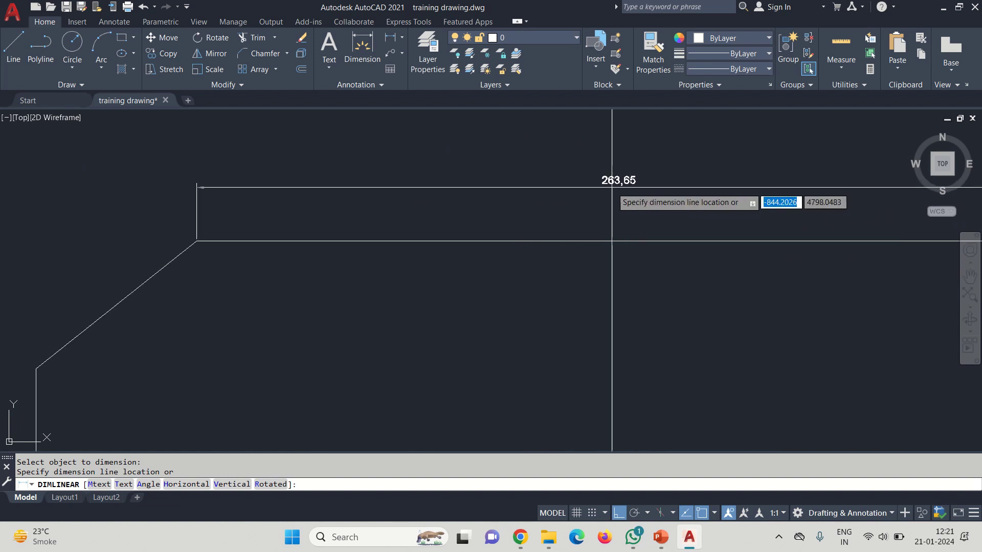
{"action": "middle_click_drag", "start_coordinate": [609, 205], "coordinate": [553, 214]}
{"action": "key", "text": "Escape"}
{"action": "scroll", "coordinate": [458, 193], "scroll_direction": "down", "scroll_amount": 5}
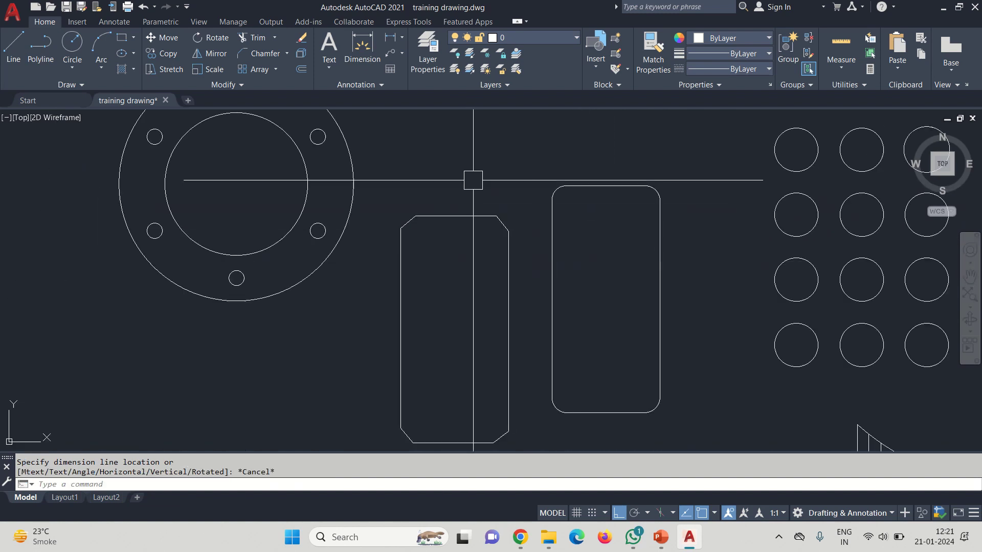
Step: Measure the length of the arc carrying the hanging lines and circles with an arc length dimension, without placing it
{"action": "left_click", "coordinate": [403, 38]}
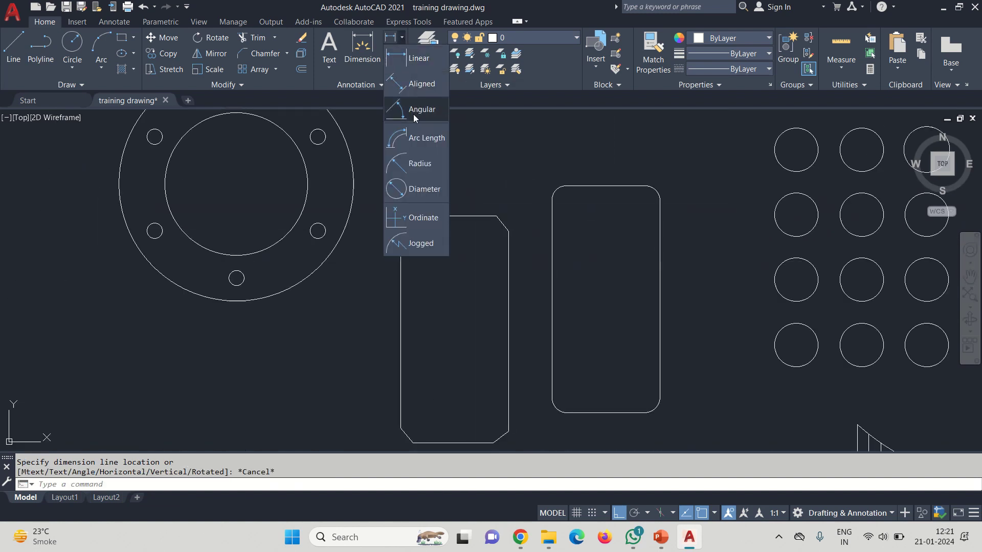
{"action": "left_click", "coordinate": [415, 141]}
{"action": "scroll", "coordinate": [389, 246], "scroll_direction": "down", "scroll_amount": 8}
{"action": "scroll", "coordinate": [483, 295], "scroll_direction": "up", "scroll_amount": 12}
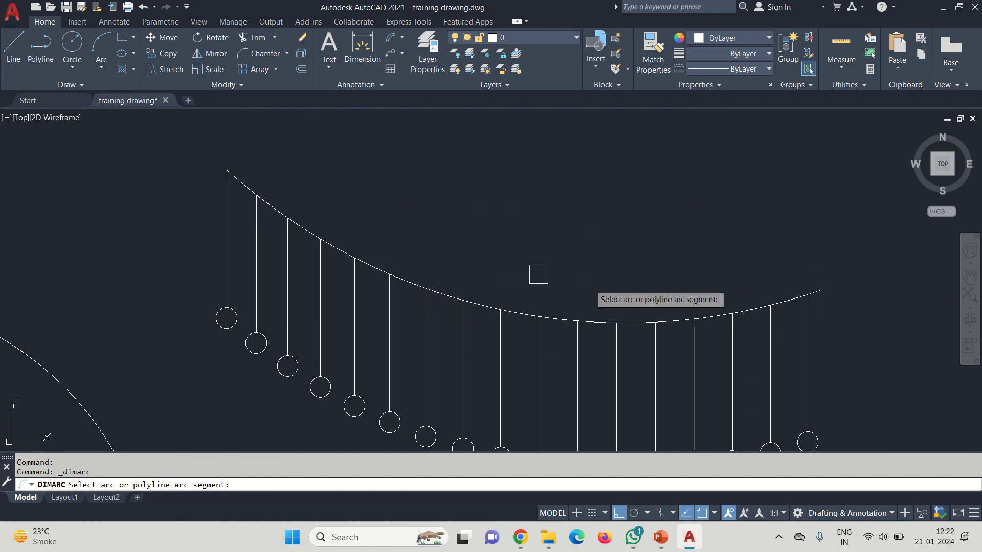
{"action": "left_click", "coordinate": [344, 250]}
{"action": "scroll", "coordinate": [508, 270], "scroll_direction": "up", "scroll_amount": 6}
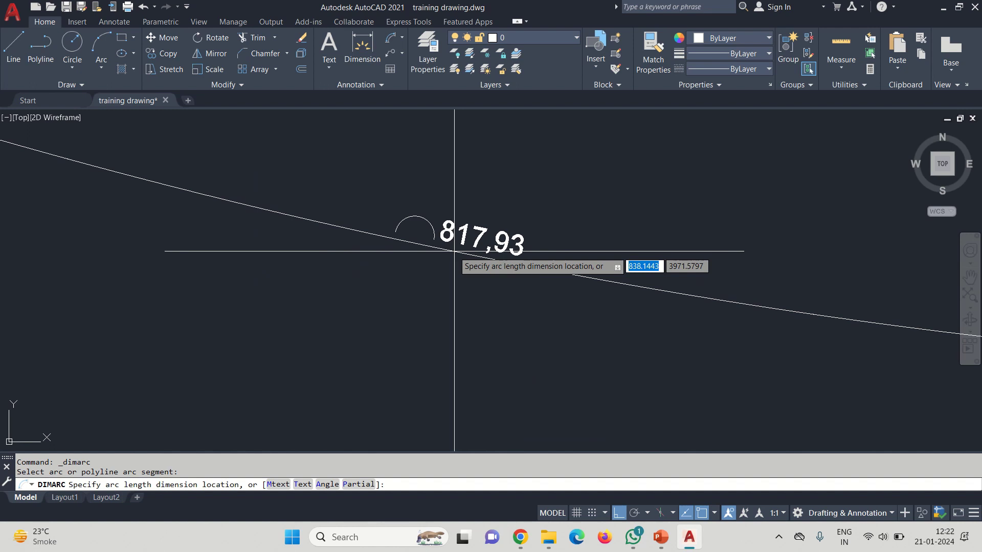
{"action": "scroll", "coordinate": [454, 251], "scroll_direction": "down", "scroll_amount": 6}
{"action": "key", "text": "Escape"}
{"action": "key", "text": "Escape"}
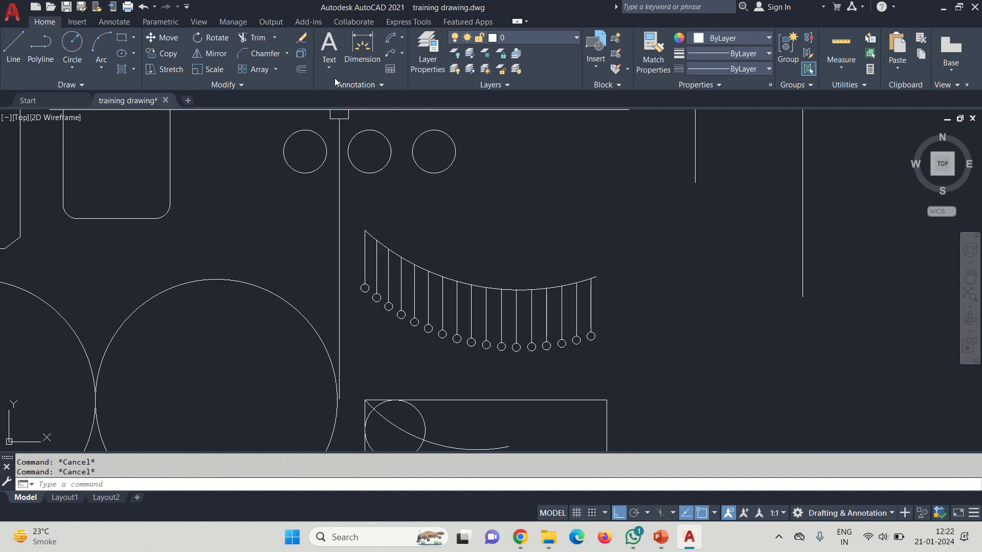
{"action": "left_click", "coordinate": [403, 40]}
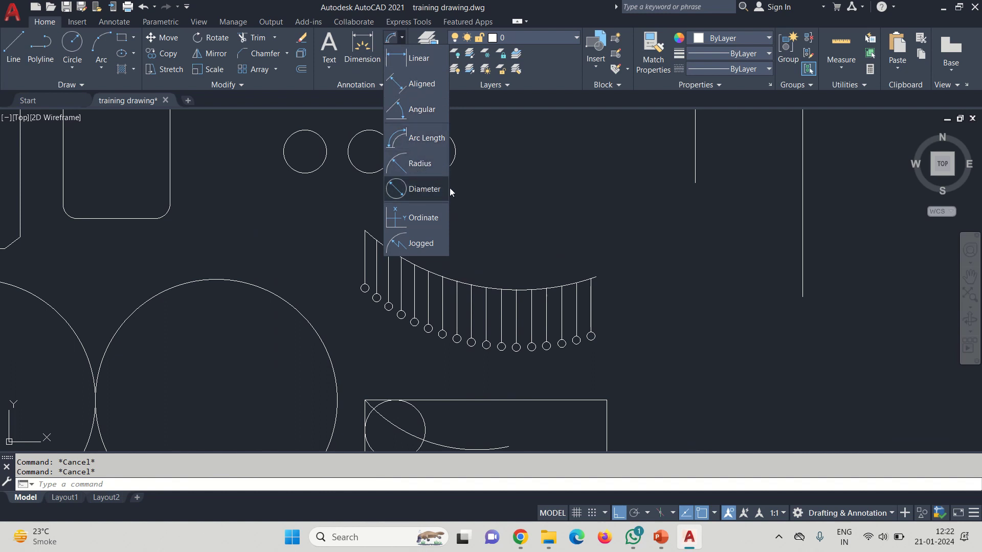
Step: Select individual circles in the circle grid and in the flange's ring of holes to check whether they are separate objects
{"action": "scroll", "coordinate": [342, 231], "scroll_direction": "down", "scroll_amount": 5}
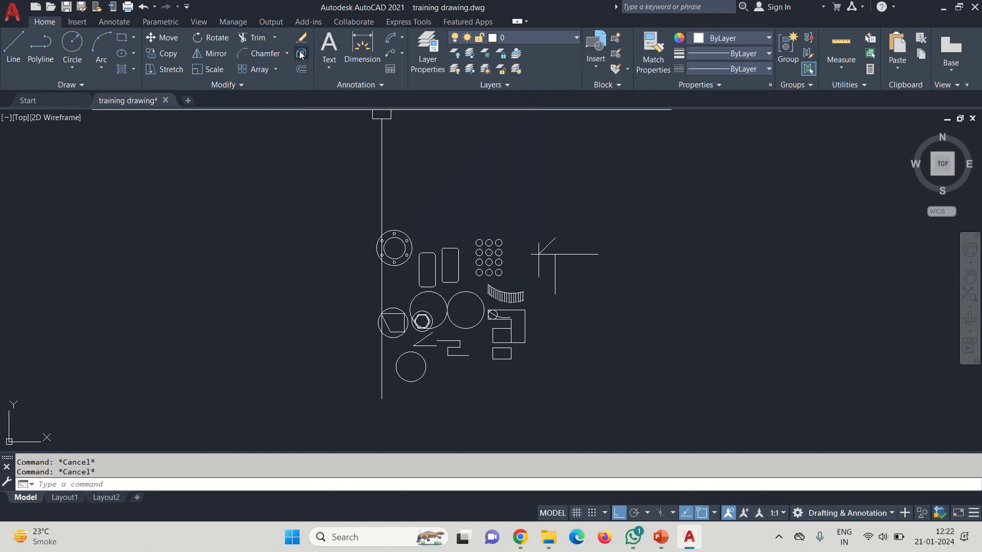
{"action": "scroll", "coordinate": [471, 259], "scroll_direction": "up", "scroll_amount": 5}
{"action": "left_click", "coordinate": [508, 256]}
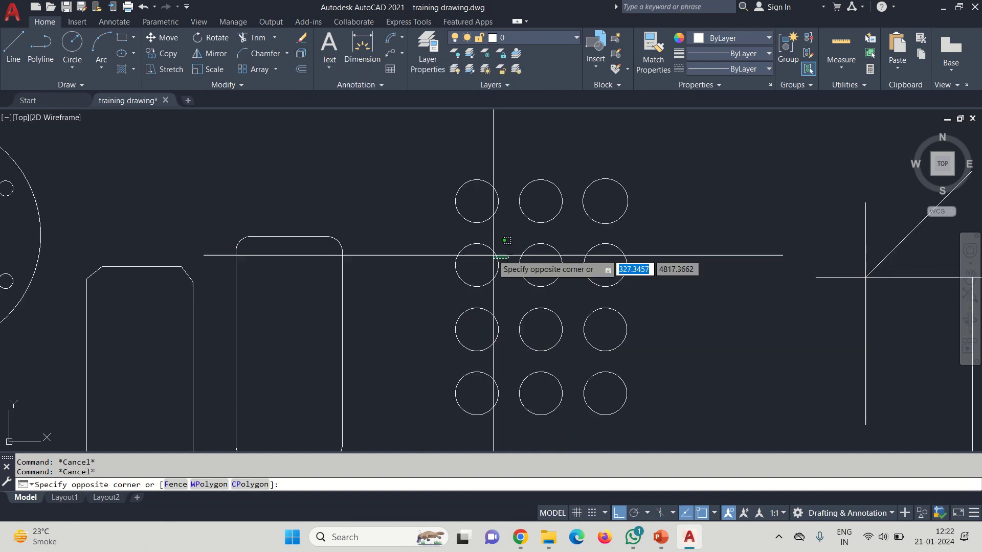
{"action": "left_click", "coordinate": [493, 255]}
{"action": "key", "text": "Escape"}
{"action": "left_click", "coordinate": [541, 222]}
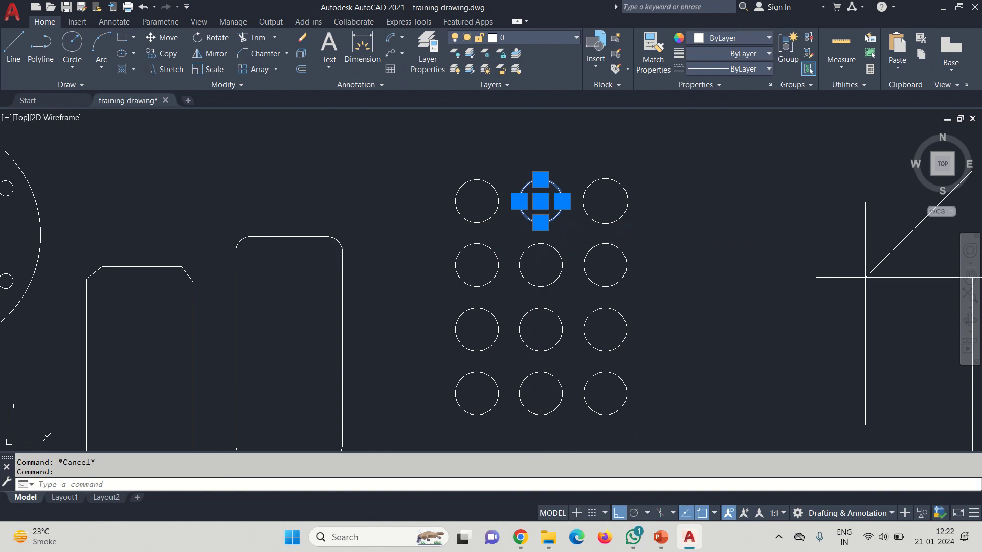
{"action": "key", "text": "Escape"}
{"action": "left_click", "coordinate": [591, 213]}
{"action": "key", "text": "Escape"}
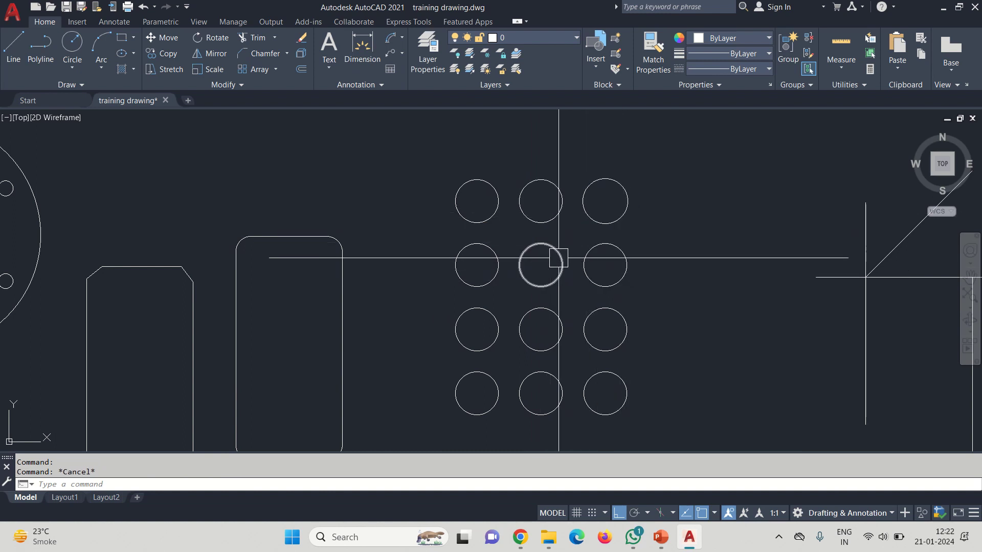
{"action": "left_click", "coordinate": [583, 263]}
{"action": "scroll", "coordinate": [631, 248], "scroll_direction": "down", "scroll_amount": 5}
{"action": "scroll", "coordinate": [322, 237], "scroll_direction": "up", "scroll_amount": 8}
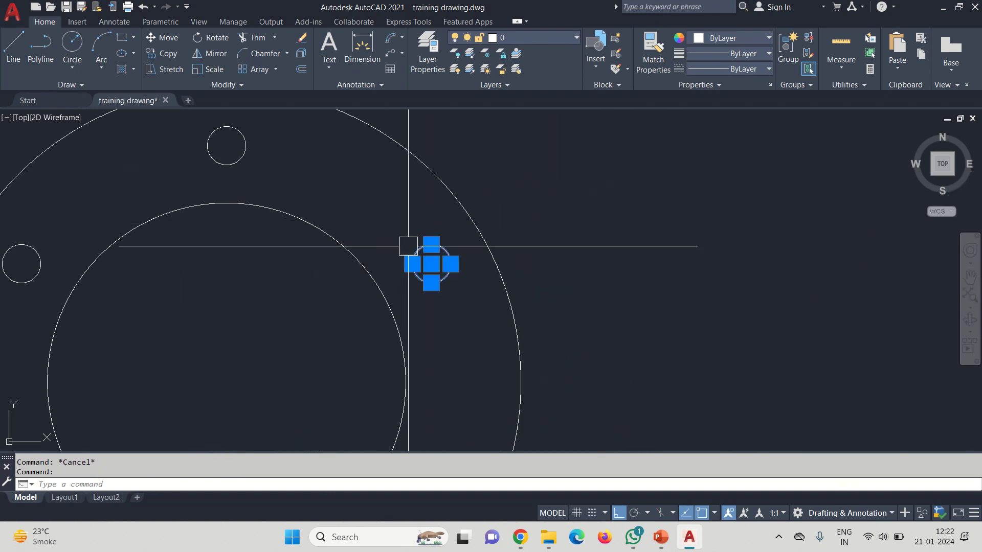
{"action": "scroll", "coordinate": [408, 246], "scroll_direction": "down", "scroll_amount": 5}
{"action": "key", "text": "Escape"}
{"action": "scroll", "coordinate": [445, 333], "scroll_direction": "up", "scroll_amount": 2}
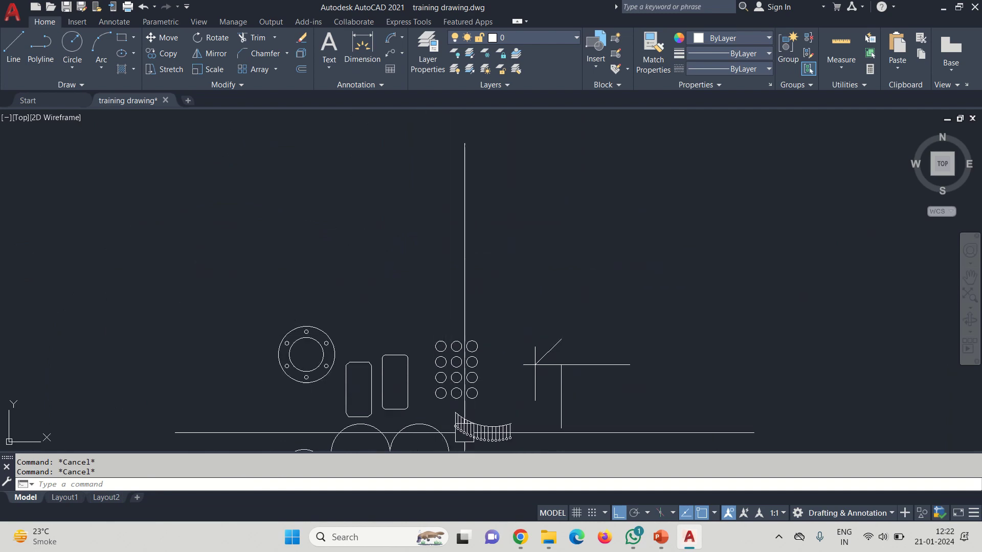
Step: Select the hanging lines and circles on the arc to check whether they form a single array, and view its properties
{"action": "scroll", "coordinate": [465, 433], "scroll_direction": "up", "scroll_amount": 3}
{"action": "left_click", "coordinate": [475, 395]}
{"action": "scroll", "coordinate": [490, 325], "scroll_direction": "up", "scroll_amount": 2}
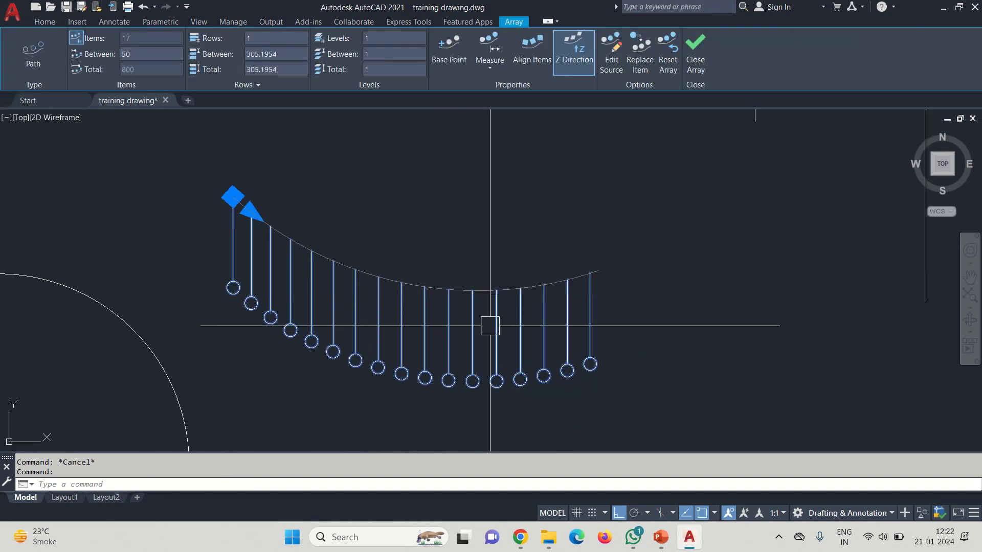
{"action": "key", "text": "Escape"}
{"action": "left_click", "coordinate": [686, 344]}
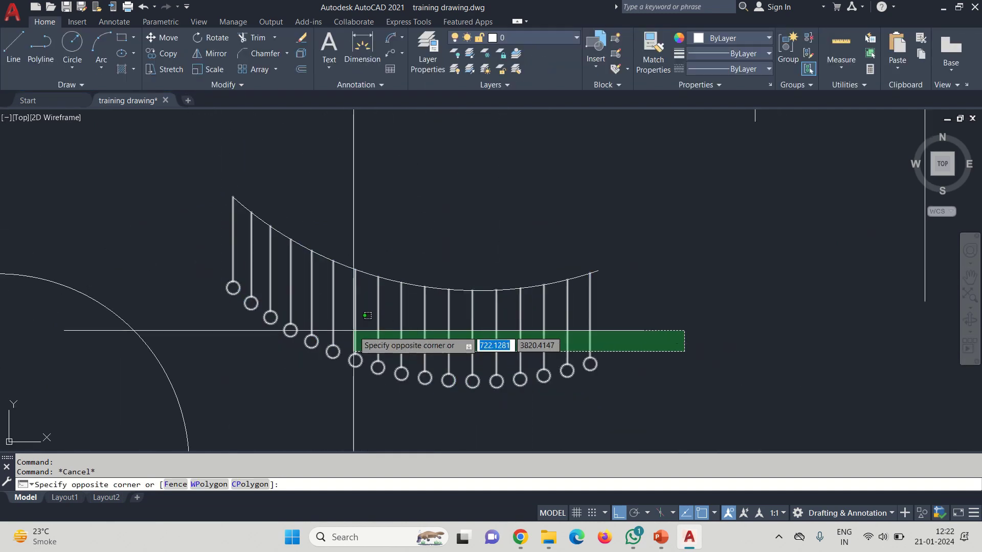
{"action": "left_click", "coordinate": [362, 344]}
{"action": "key", "text": "Escape"}
{"action": "key", "text": "Escape"}
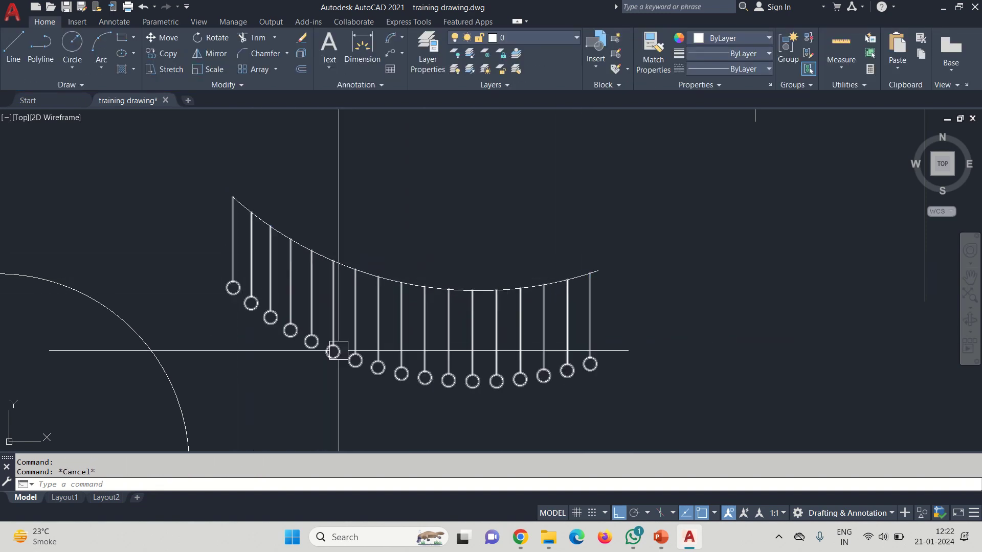
{"action": "left_click", "coordinate": [591, 304]}
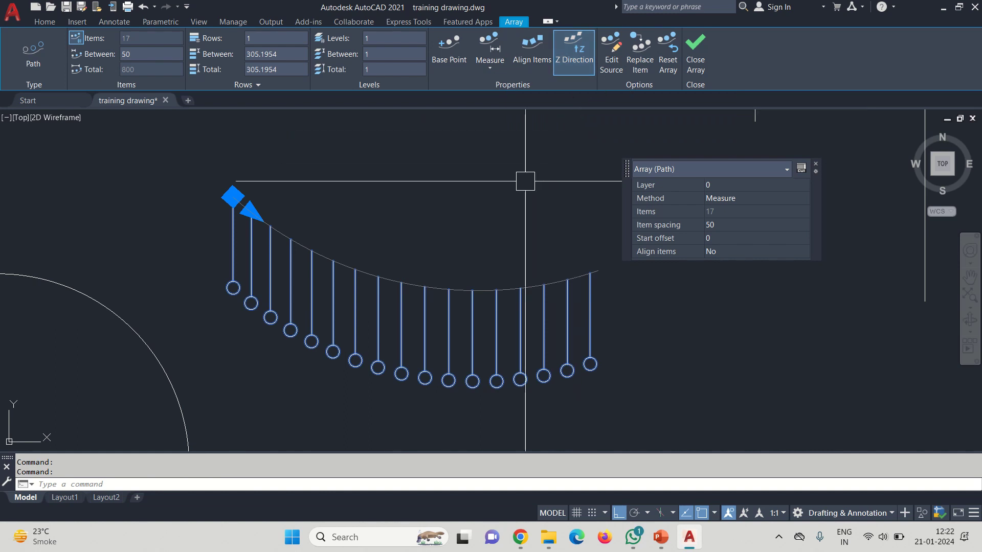
{"action": "key", "text": "Escape"}
{"action": "key", "text": "Escape"}
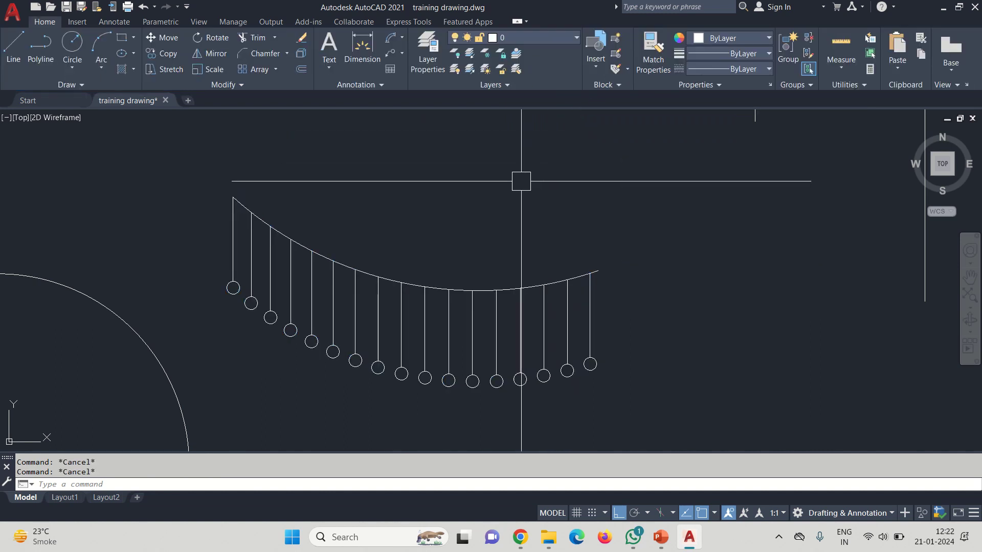
Step: Explode the path array of hanging lines and circles and select one of its lines to check the separation
{"action": "left_click", "coordinate": [301, 59]}
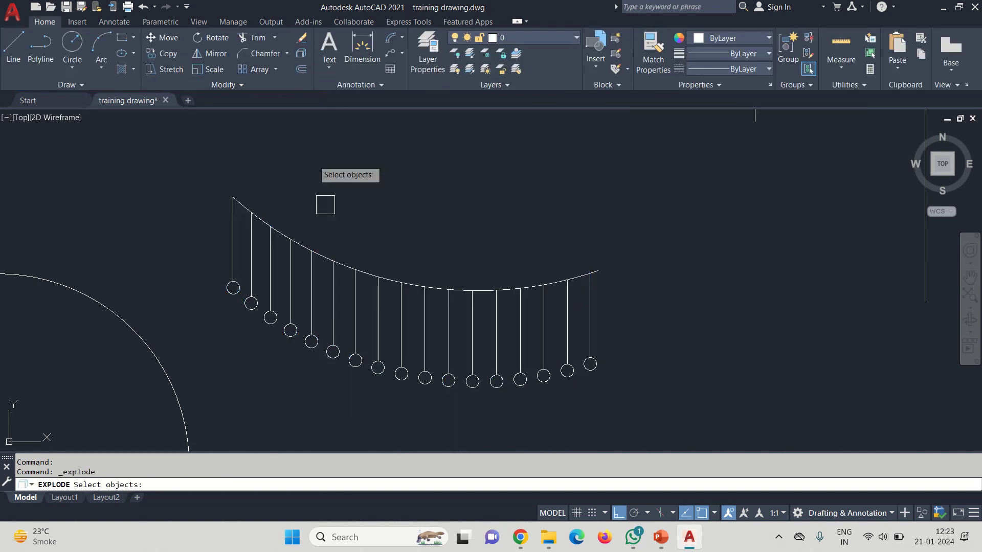
{"action": "left_click", "coordinate": [355, 317]}
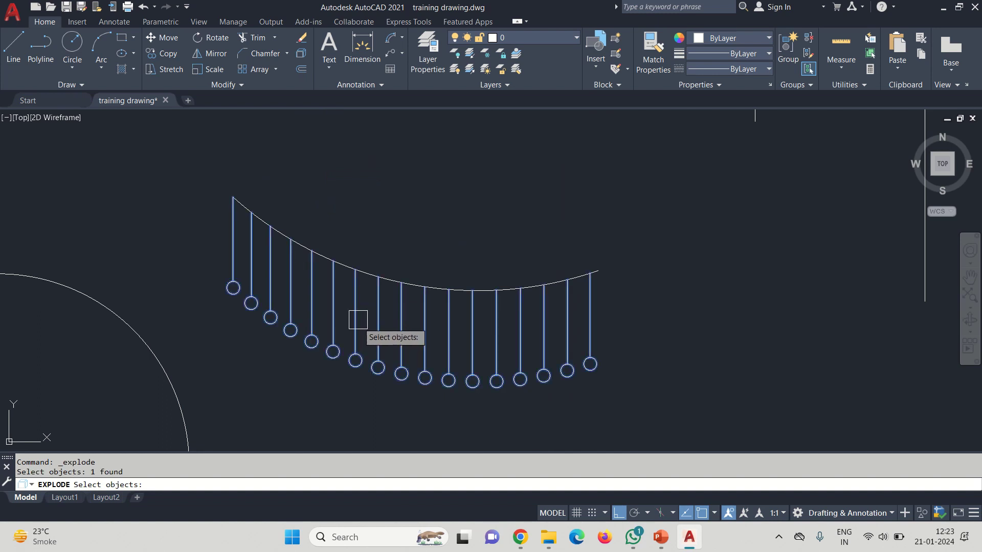
{"action": "key", "text": "Return"}
{"action": "left_click", "coordinate": [355, 316]}
{"action": "key", "text": "Escape"}
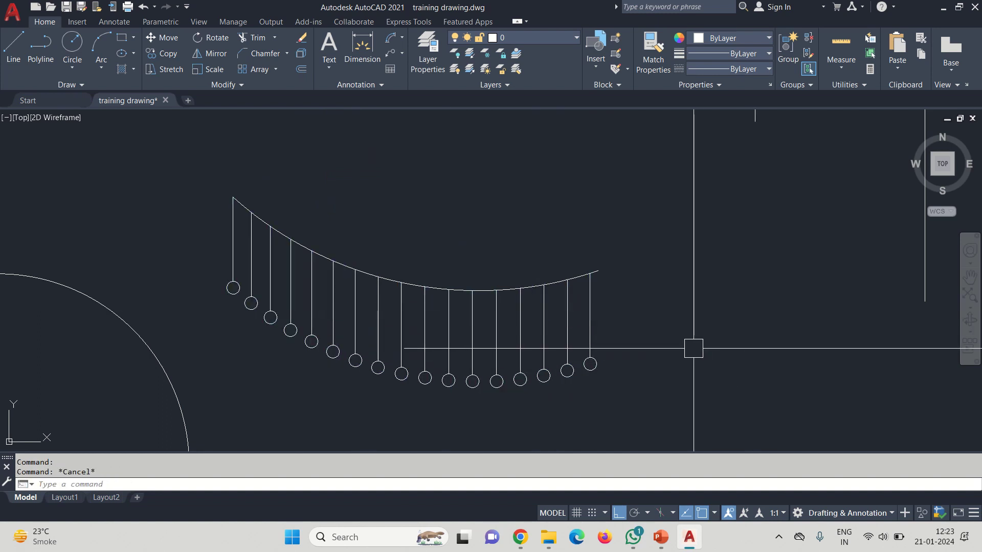
{"action": "left_click", "coordinate": [593, 339]}
{"action": "left_click", "coordinate": [594, 333]}
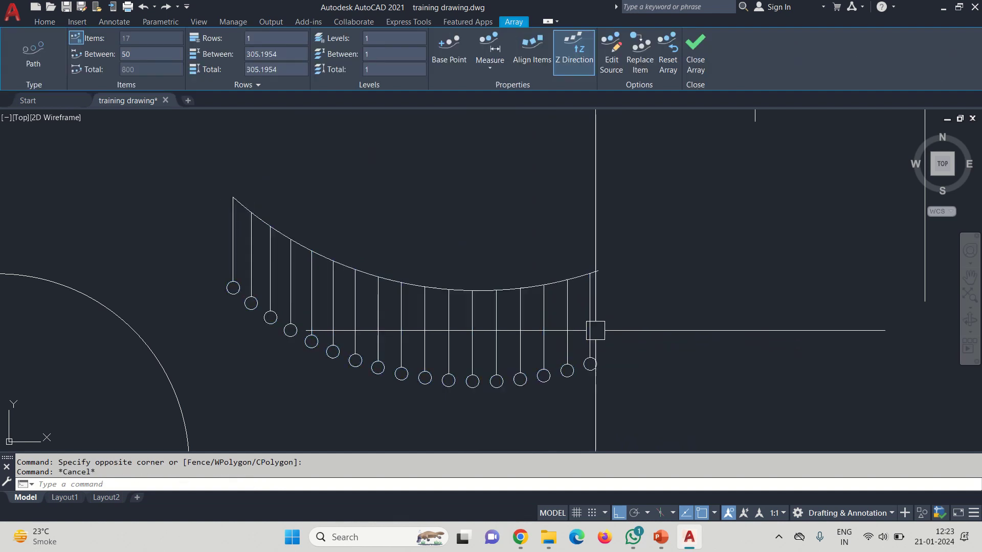
{"action": "key", "text": "Escape"}
Step: Explode the path array again and select its rightmost line and end circles individually
{"action": "type", "text": "x"}
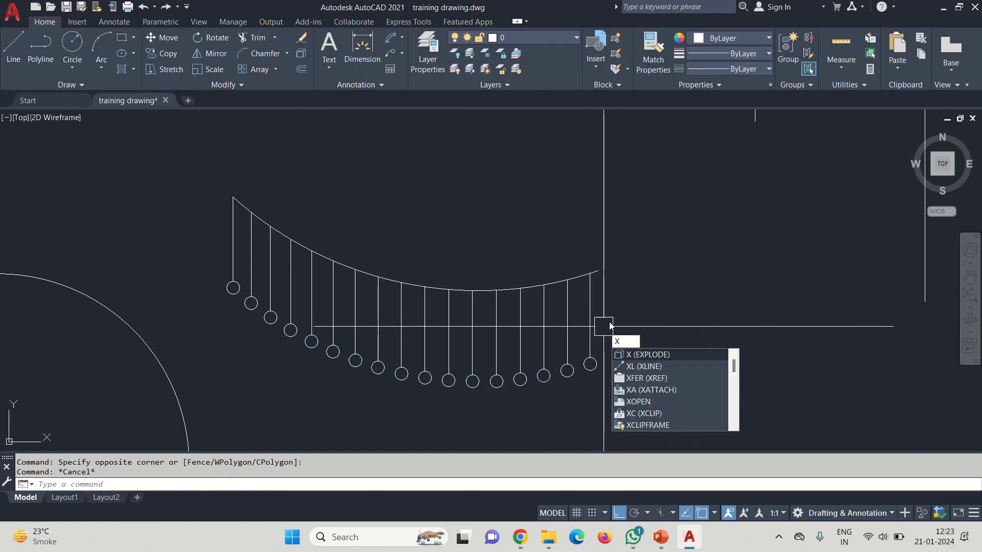
{"action": "key", "text": "Return"}
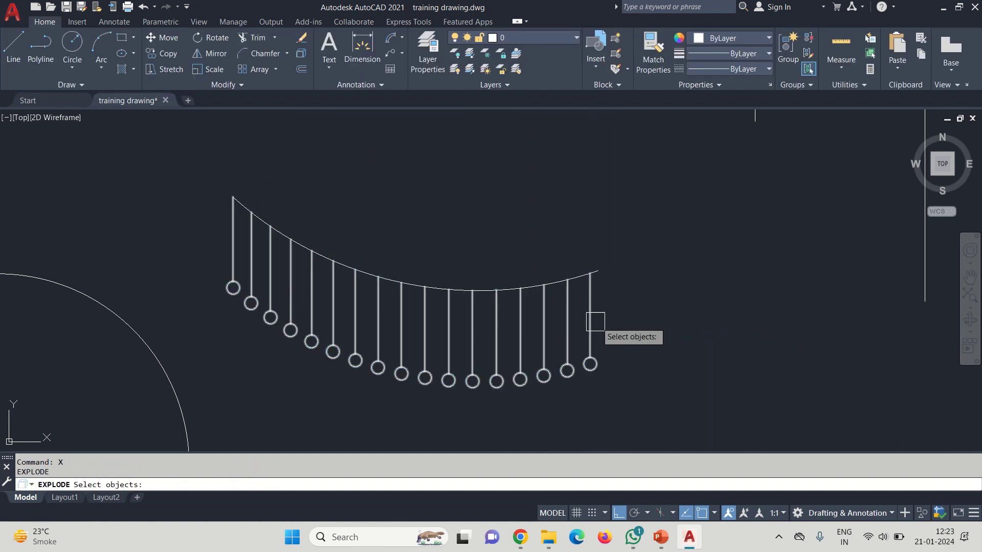
{"action": "left_click", "coordinate": [597, 324]}
{"action": "key", "text": "Return"}
{"action": "left_click", "coordinate": [590, 324]}
{"action": "scroll", "coordinate": [600, 361], "scroll_direction": "up", "scroll_amount": 6}
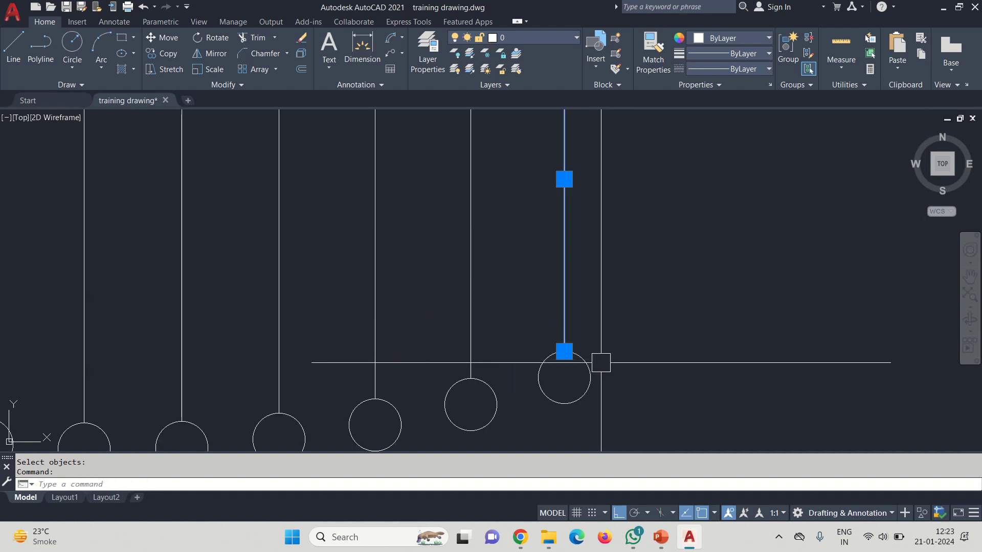
{"action": "left_click", "coordinate": [585, 380]}
{"action": "left_click", "coordinate": [498, 411]}
Step: Undo the last explosion of the path array and select it to check the grouping
{"action": "key", "text": "ctrl+z"}
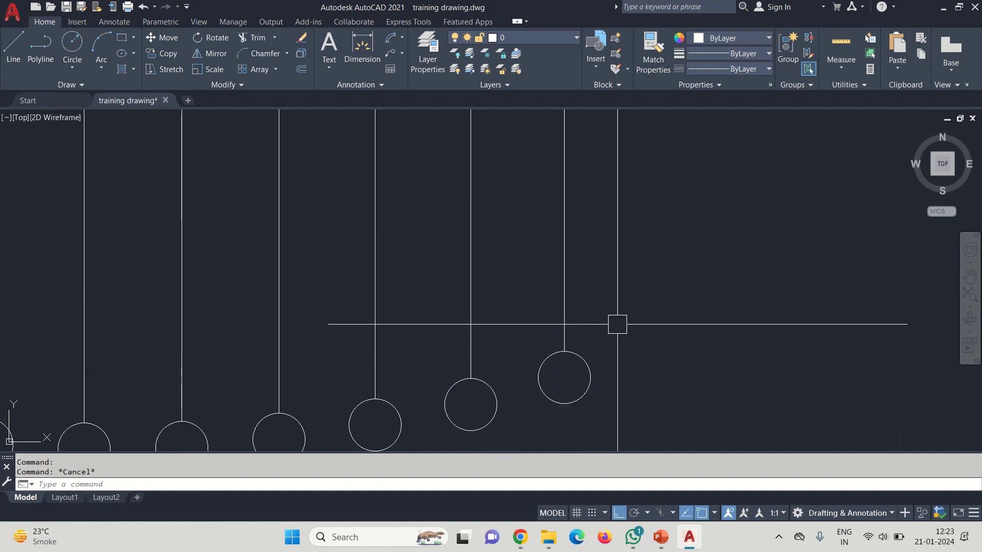
{"action": "key", "text": "ctrl+z"}
{"action": "left_click", "coordinate": [586, 333]}
{"action": "key", "text": "Escape"}
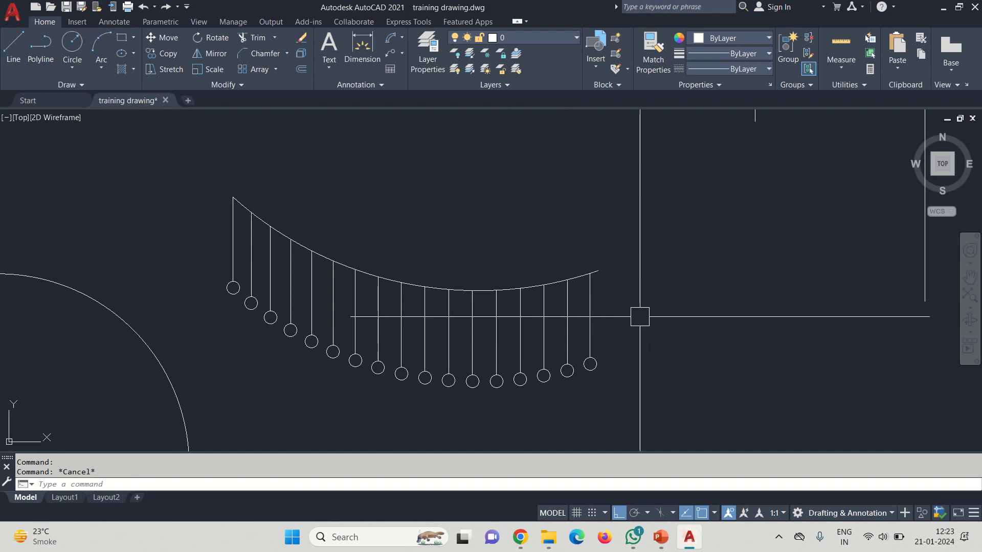
Step: Start a single-line text to the right of the hanging array with a text height of 100
{"action": "left_click", "coordinate": [328, 74]}
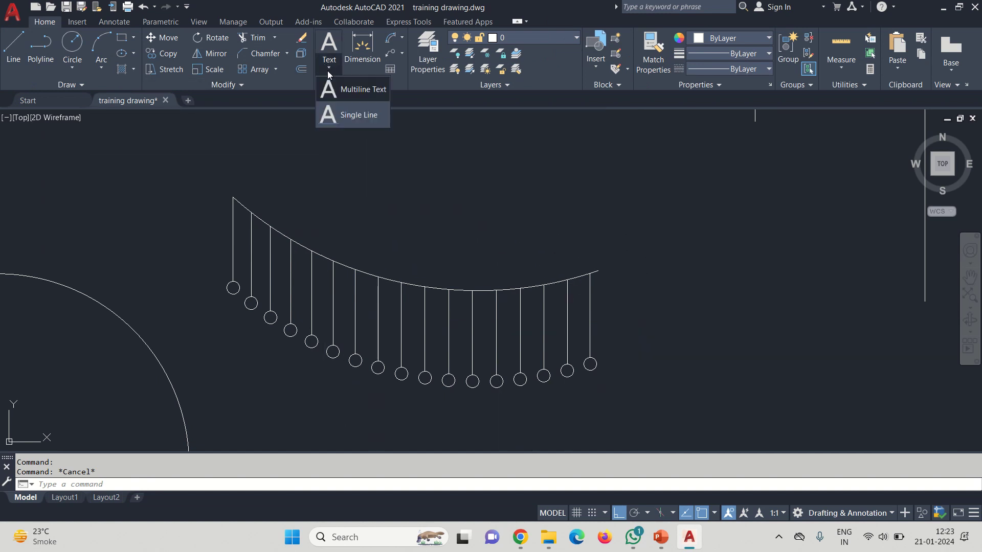
{"action": "left_click", "coordinate": [356, 116]}
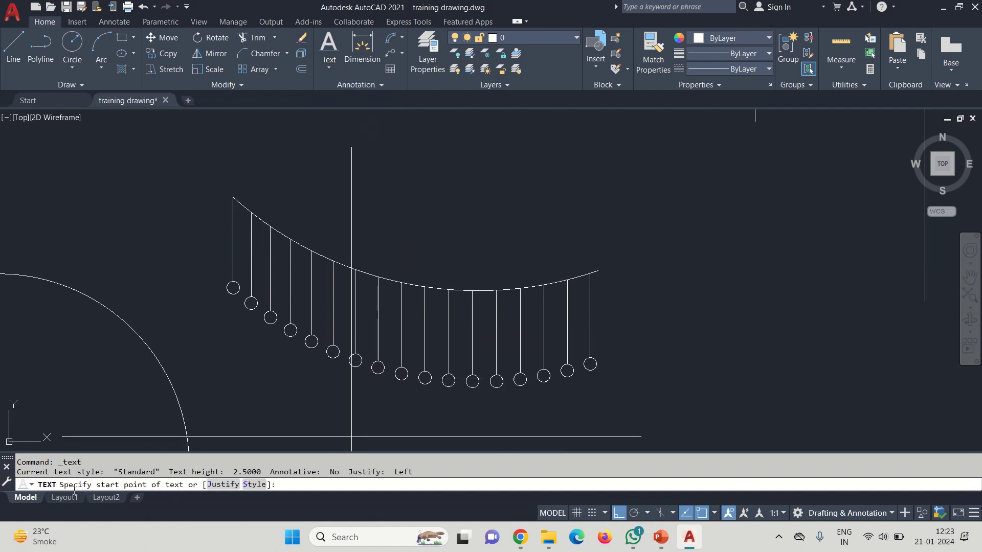
{"action": "scroll", "coordinate": [560, 404], "scroll_direction": "up", "scroll_amount": 2}
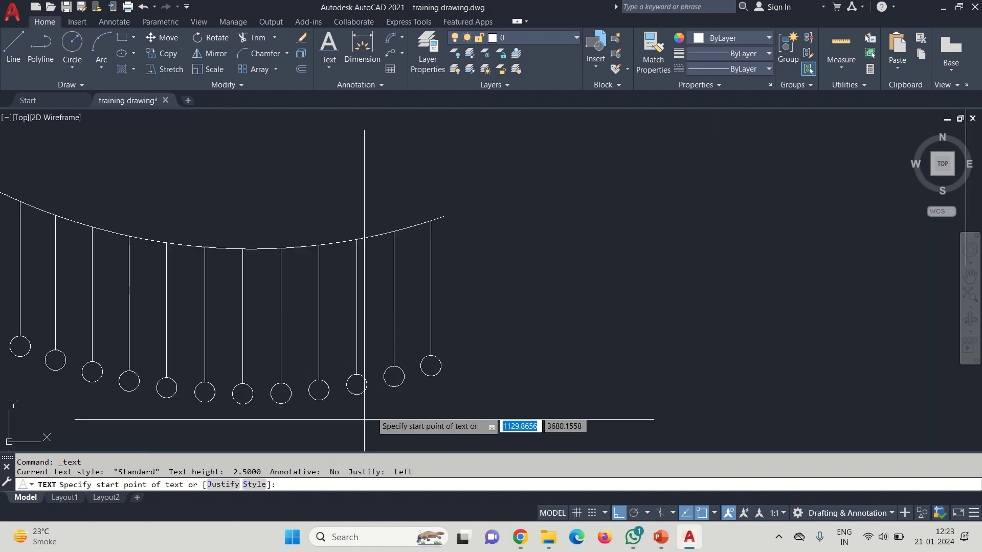
{"action": "left_click", "coordinate": [536, 340]}
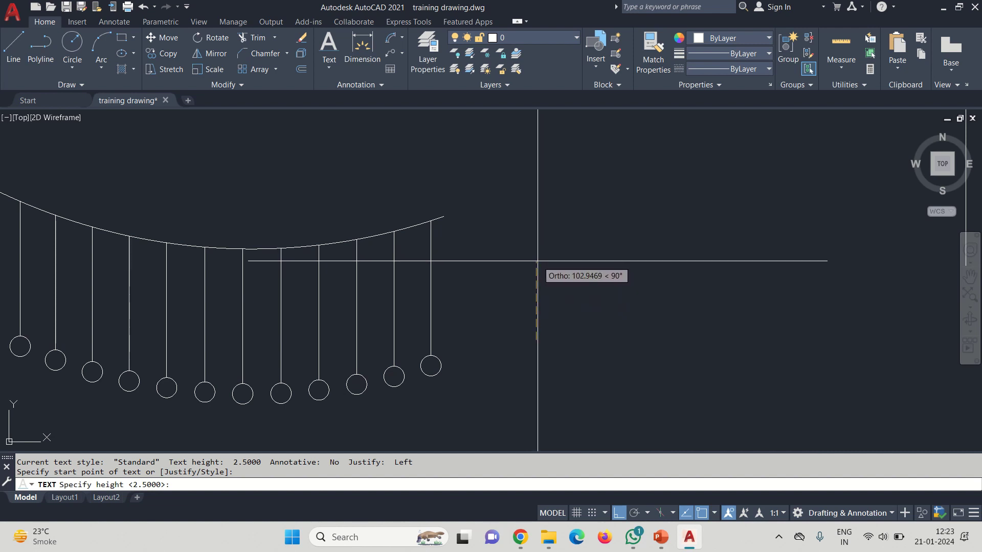
{"action": "type", "text": "100"}
{"action": "key", "text": "Return"}
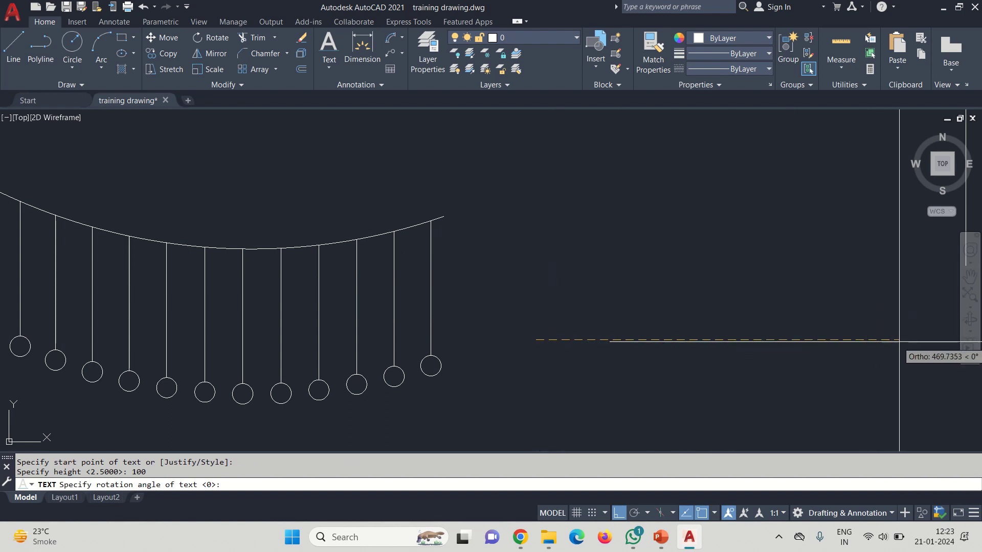
Step: Set the single-line text's rotation angle to 30, enter "ssfsf", and discard the text
{"action": "scroll", "coordinate": [869, 333], "scroll_direction": "down", "scroll_amount": 2}
{"action": "mouse_move", "coordinate": [870, 333]}
{"action": "middle_mouse_down"}
{"action": "mouse_move", "coordinate": [786, 352]}
{"action": "mouse_move", "coordinate": [567, 343]}
{"action": "middle_mouse_up"}
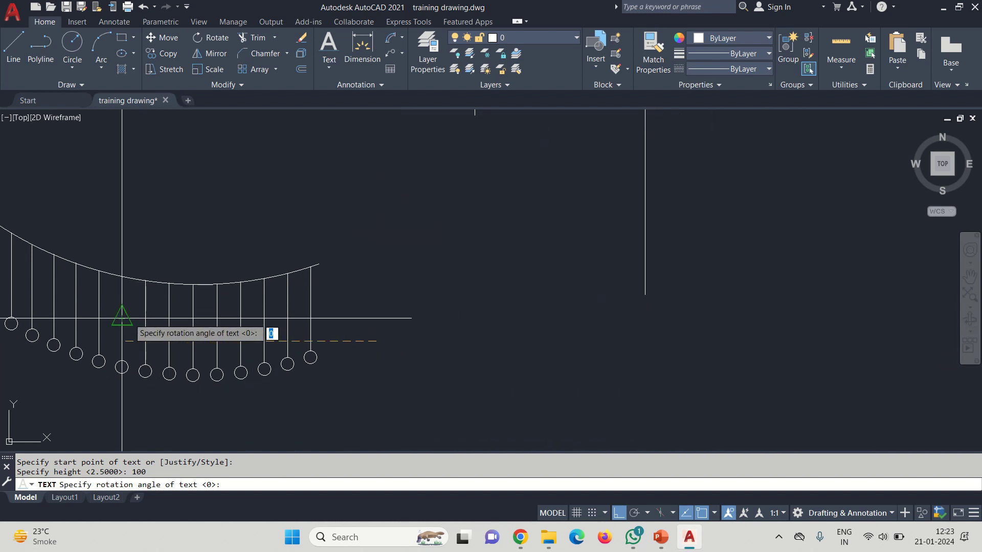
{"action": "middle_click_drag", "start_coordinate": [357, 389], "coordinate": [380, 259]}
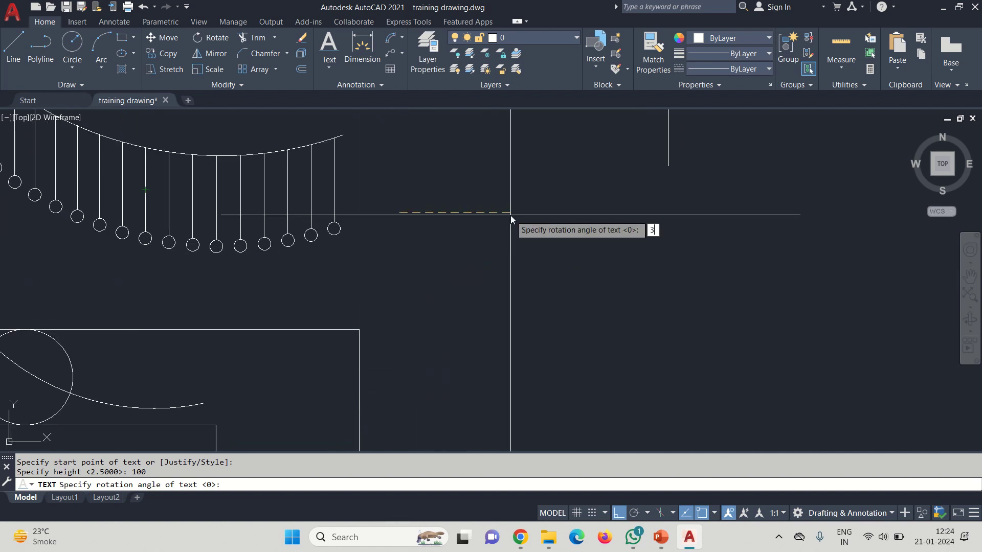
{"action": "type", "text": "30"}
{"action": "key", "text": "Return"}
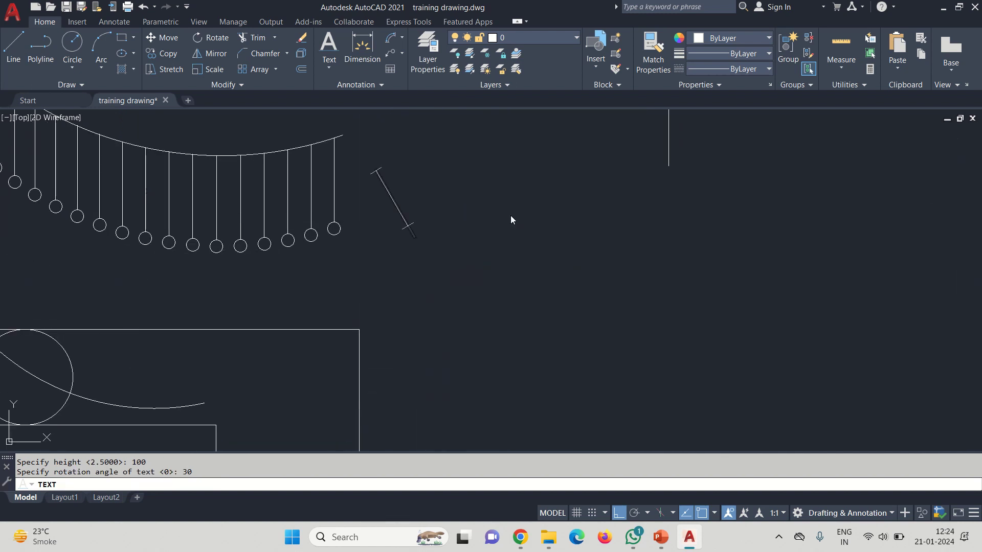
{"action": "type", "text": "ssfst"}
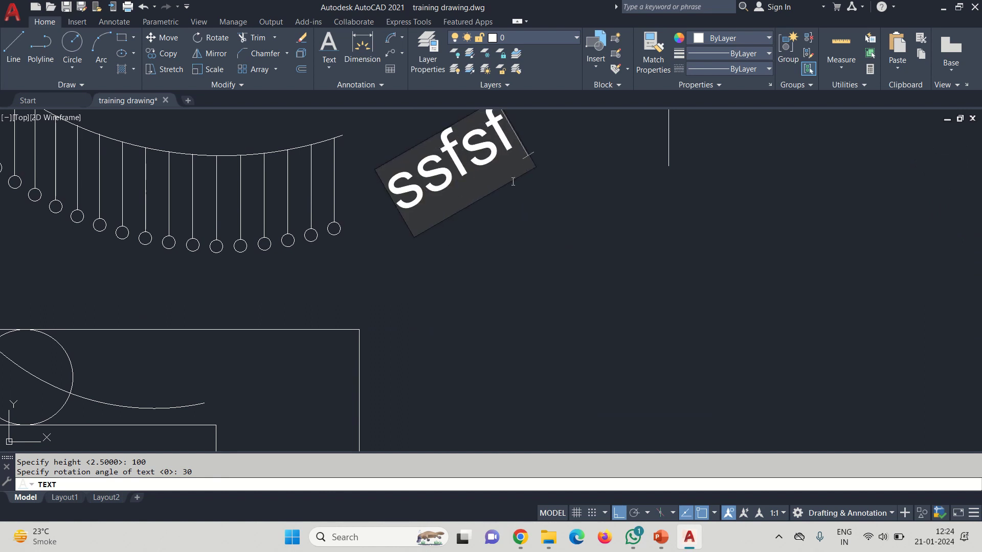
{"action": "key", "text": "Escape"}
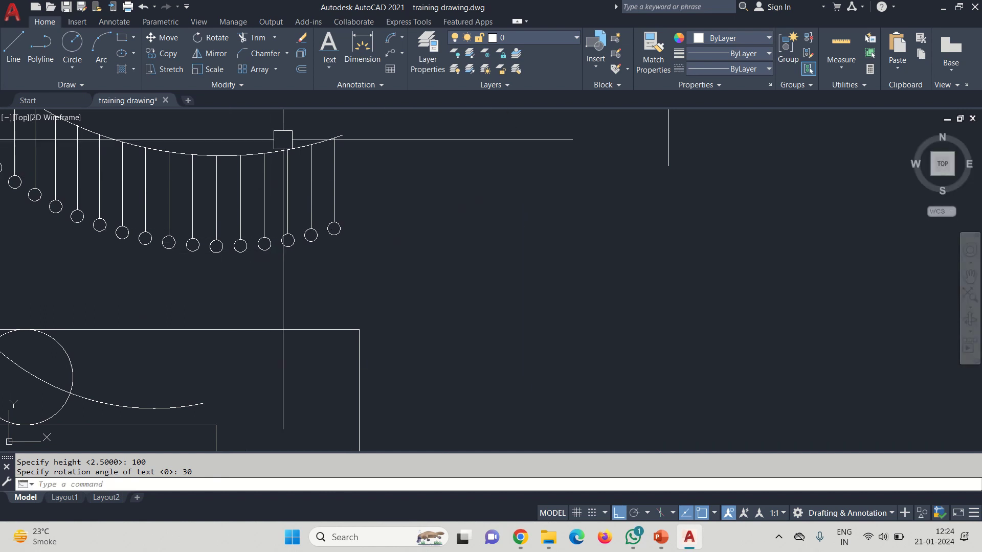
Step: Create a multiline text to the right of the hanging array with the lines "dslkfjsdjfdskjfds", "sdfsdjds", "sdjhsdfj" and "sfhsdjdsf"
{"action": "left_click", "coordinate": [327, 71]}
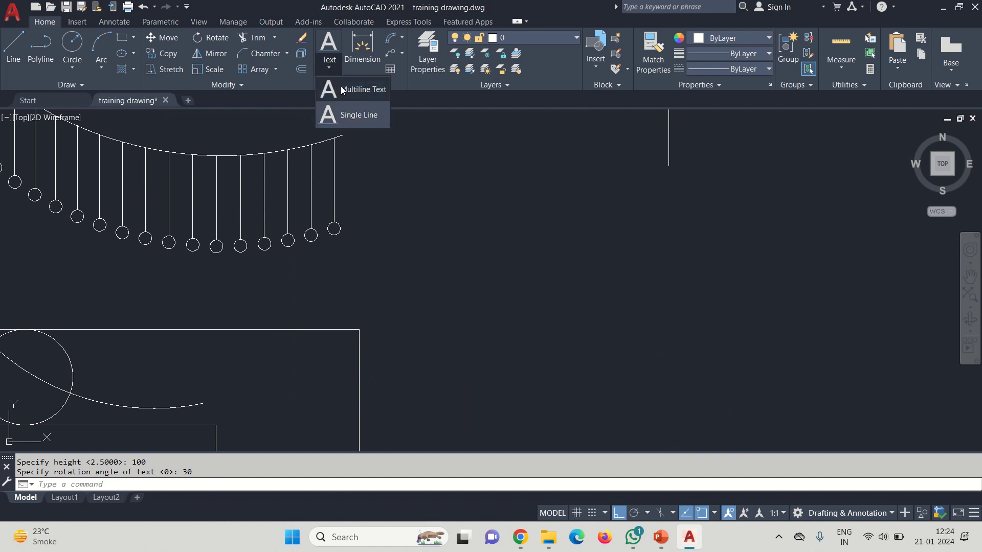
{"action": "left_click", "coordinate": [340, 91]}
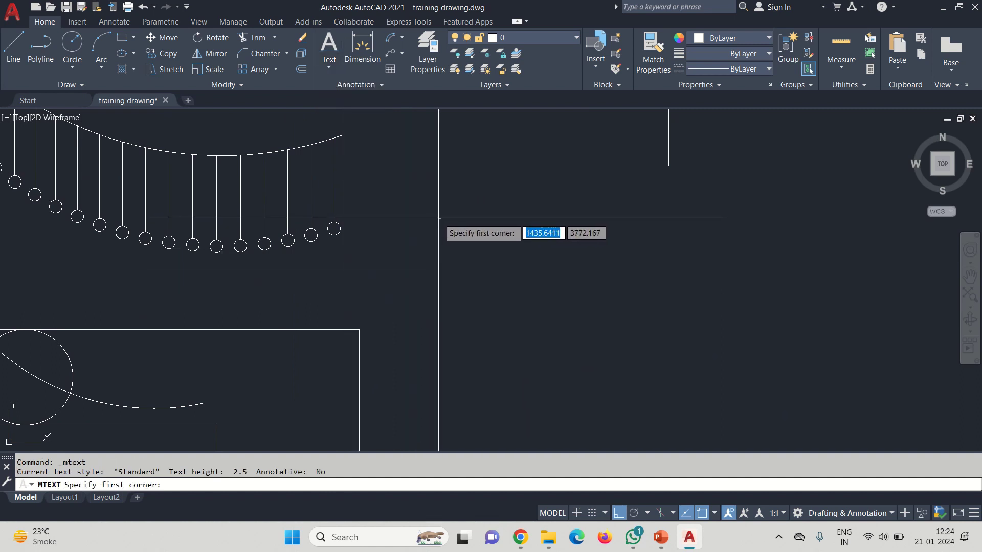
{"action": "left_click", "coordinate": [457, 206]}
{"action": "left_click", "coordinate": [752, 370]}
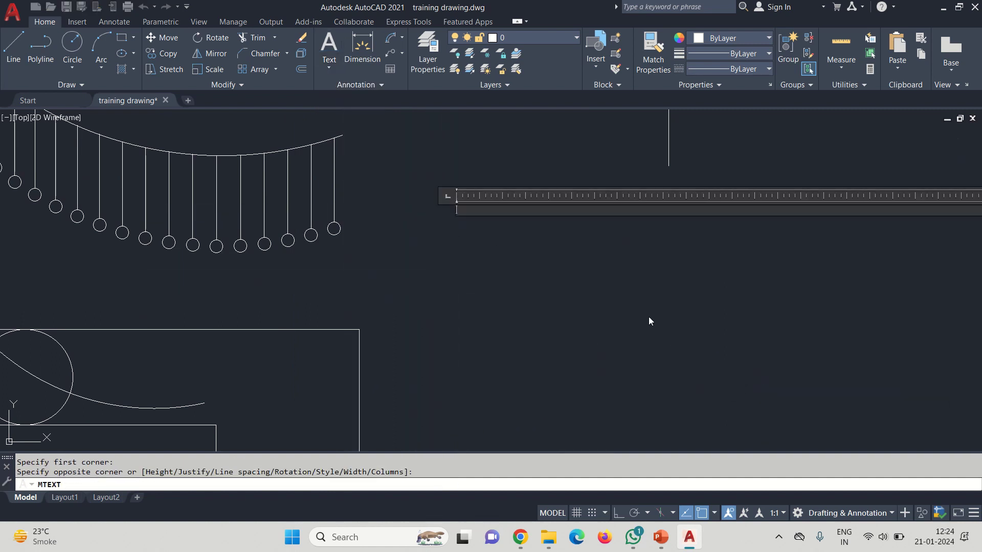
{"action": "type", "text": "dslkfjsdjfdskjfds"}
{"action": "key", "text": "Return"}
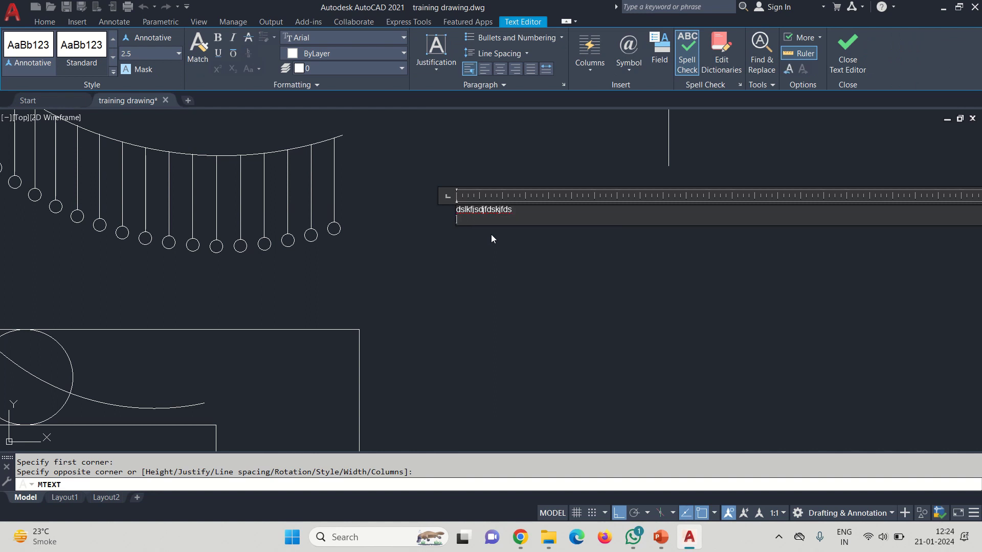
{"action": "type", "text": "sdfsdjds"}
{"action": "key", "text": "Return"}
{"action": "type", "text": "sdjhsdfj"}
{"action": "key", "text": "Return"}
{"action": "type", "text": "sfhsdjdsf"}
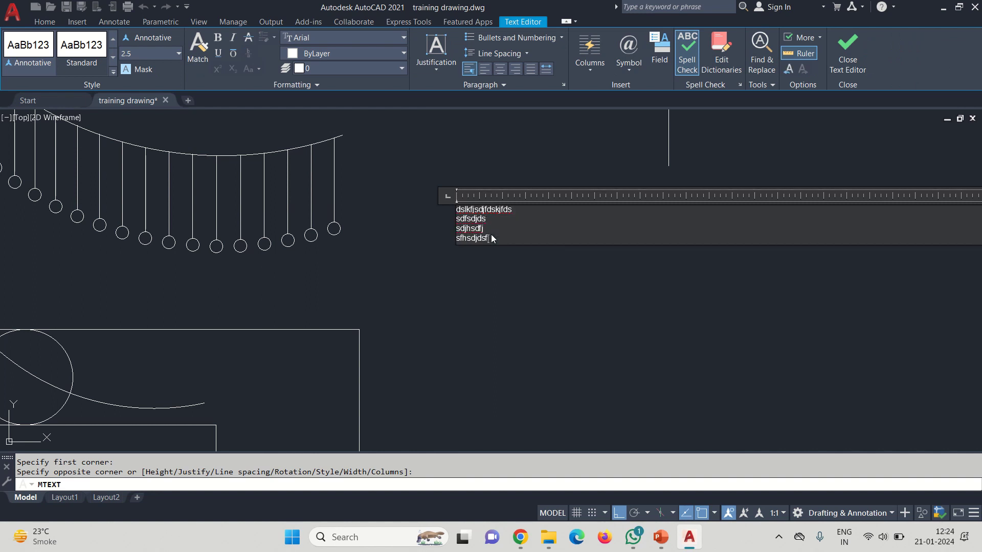
{"action": "left_click", "coordinate": [523, 298]}
Step: Reopen the multiline text for editing and set the height of all four lines to 50
{"action": "scroll", "coordinate": [481, 197], "scroll_direction": "up", "scroll_amount": 6}
{"action": "double_click", "coordinate": [409, 235]}
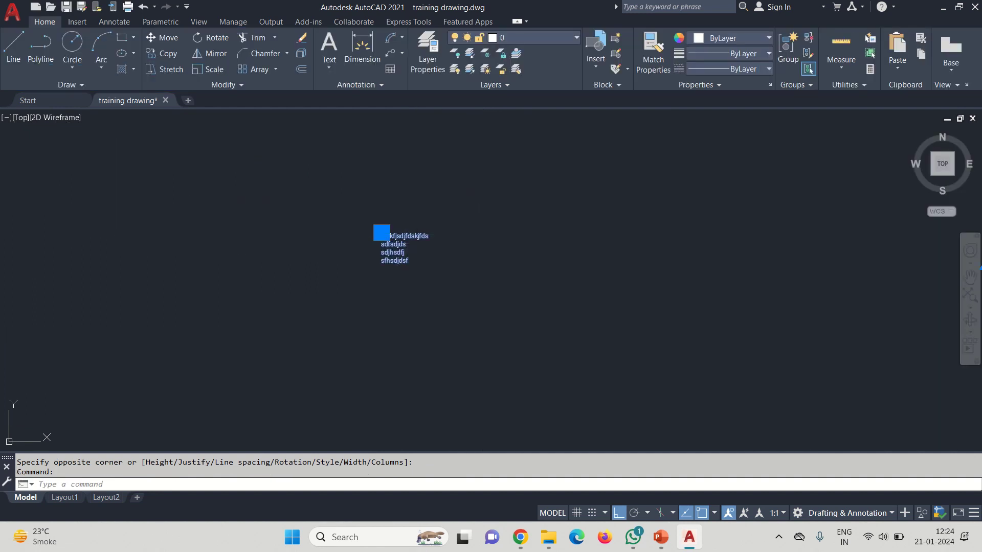
{"action": "left_click_drag", "start_coordinate": [415, 263], "coordinate": [381, 230]}
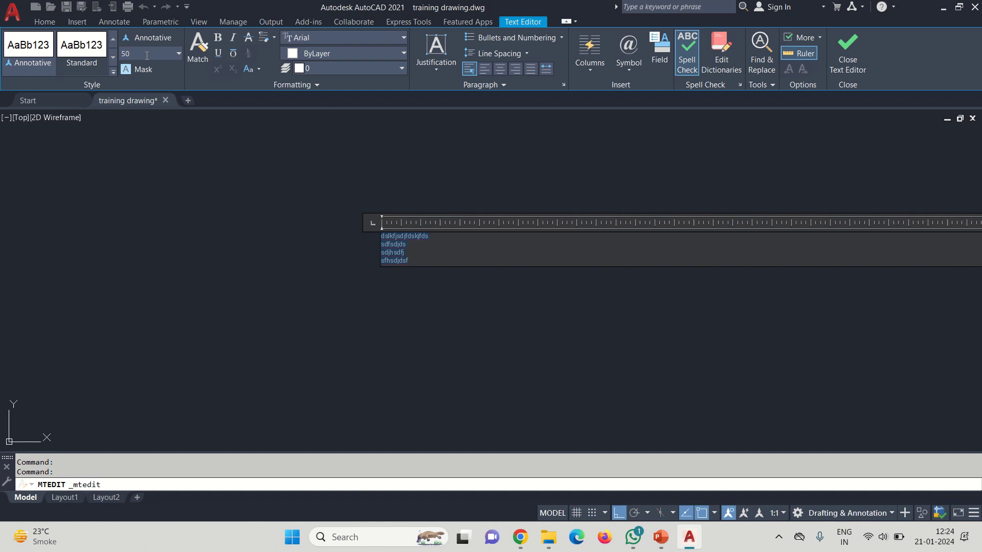
{"action": "key", "text": "Return"}
{"action": "scroll", "coordinate": [464, 333], "scroll_direction": "down", "scroll_amount": 5}
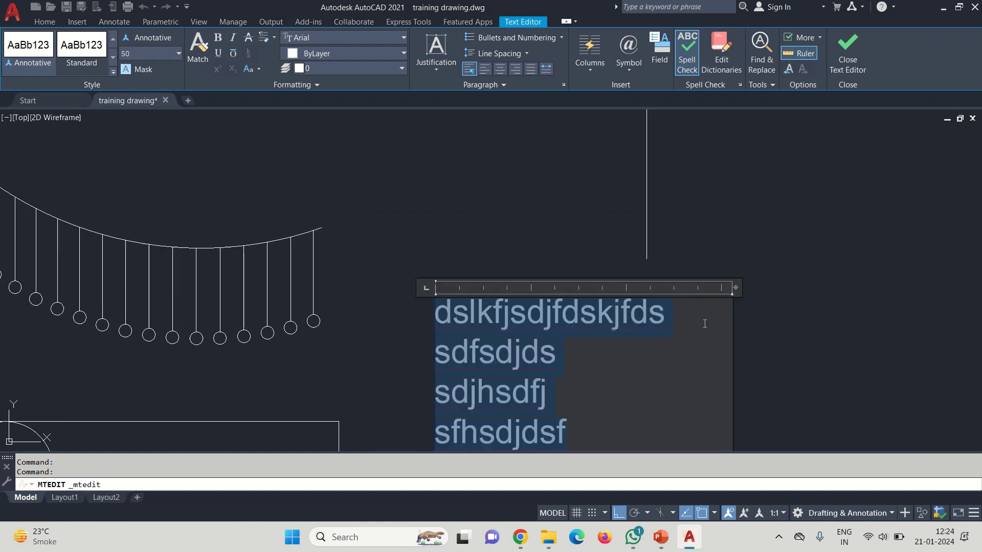
Step: Narrow the multiline text's box to just wider than its longest line
{"action": "mouse_move", "coordinate": [735, 288]}
{"action": "left_mouse_down"}
{"action": "mouse_move", "coordinate": [501, 299]}
{"action": "mouse_move", "coordinate": [659, 300]}
{"action": "left_mouse_up"}
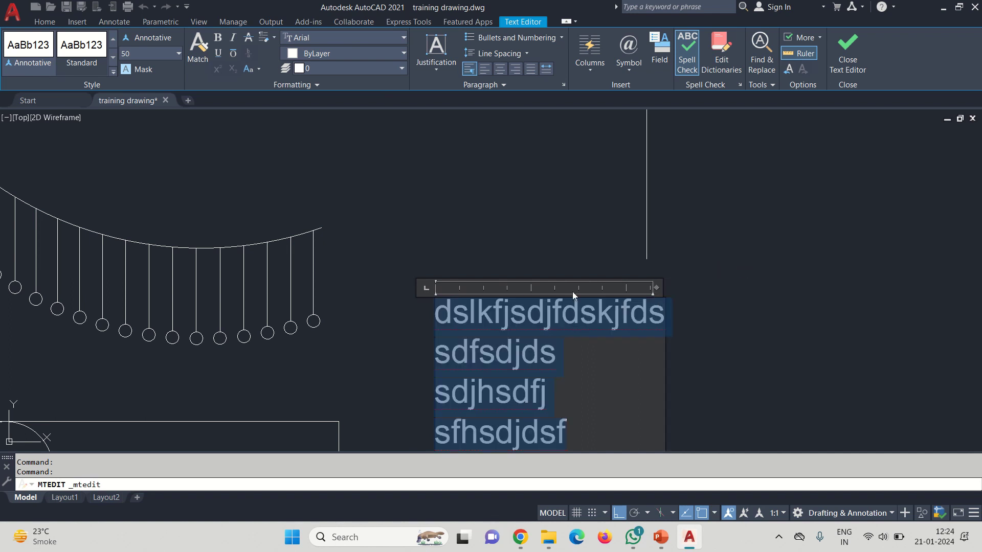
{"action": "scroll", "coordinate": [575, 286], "scroll_direction": "down", "scroll_amount": 5}
{"action": "left_click_drag", "start_coordinate": [599, 272], "coordinate": [616, 273]}
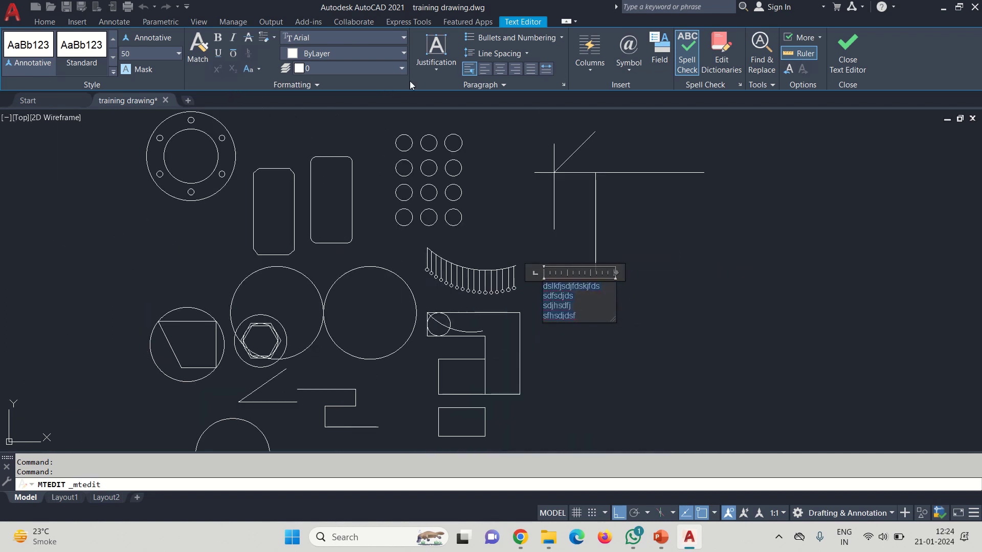
Step: Try right and centre alignment on the multiline text's four lines, and return them to left alignment
{"action": "left_click", "coordinate": [490, 69]}
{"action": "left_click", "coordinate": [516, 70]}
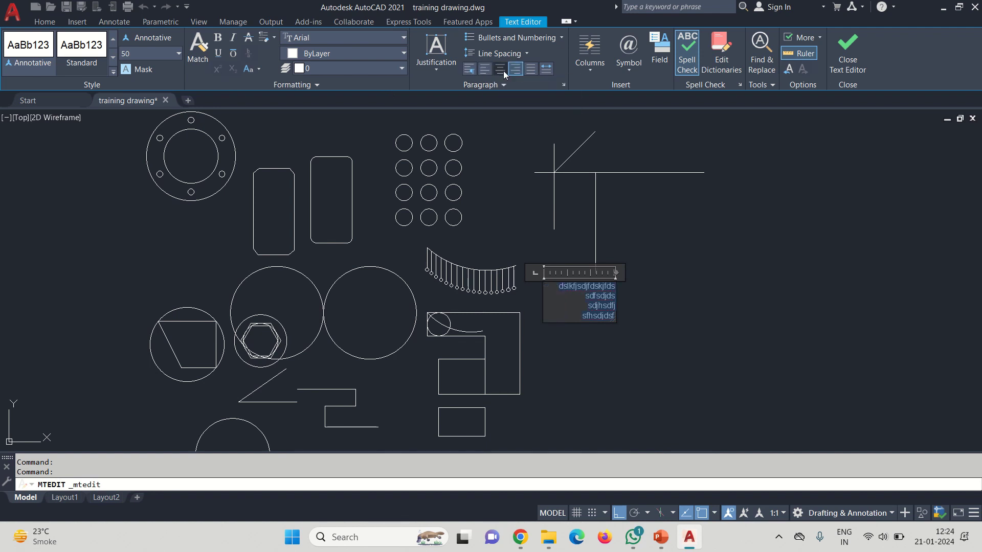
{"action": "left_click", "coordinate": [499, 72]}
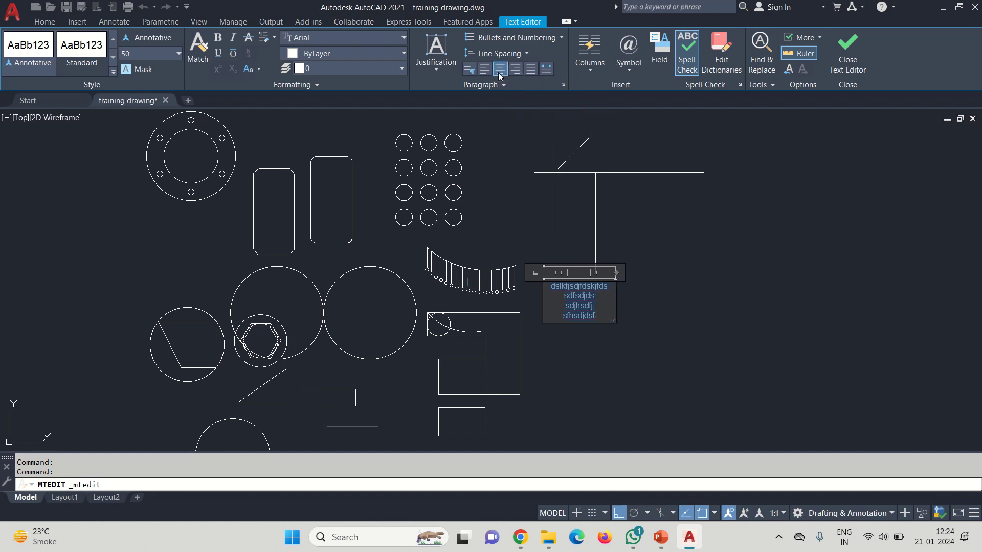
{"action": "left_click", "coordinate": [483, 71]}
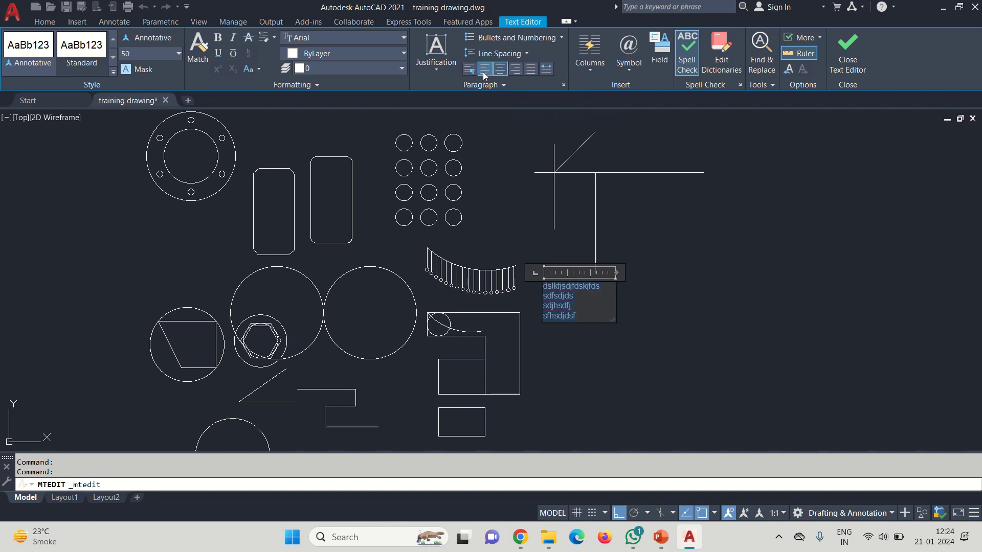
Step: Examine the bullets and numbering options and the list of insertable symbols for the multiline text, and end the text editing
{"action": "left_click", "coordinate": [483, 39]}
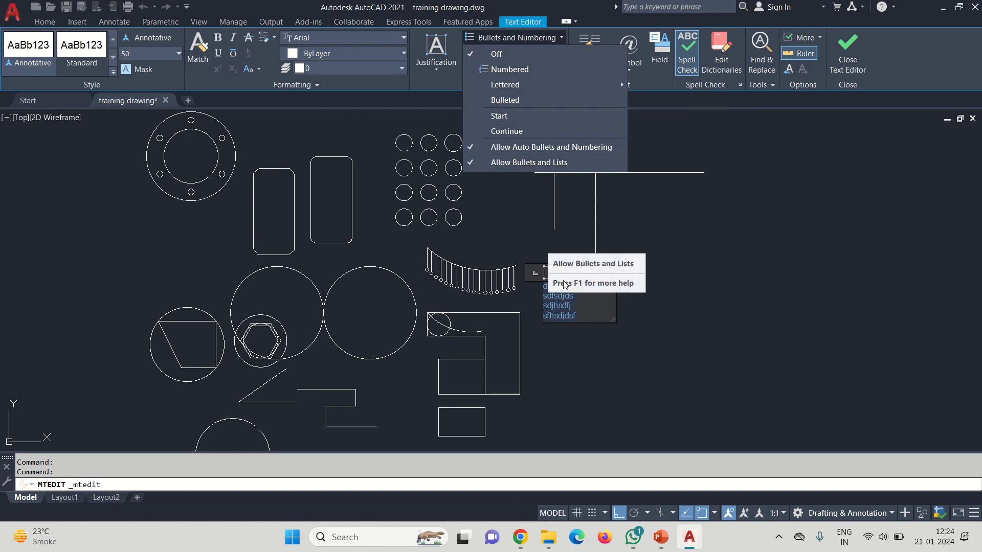
{"action": "left_click", "coordinate": [592, 308]}
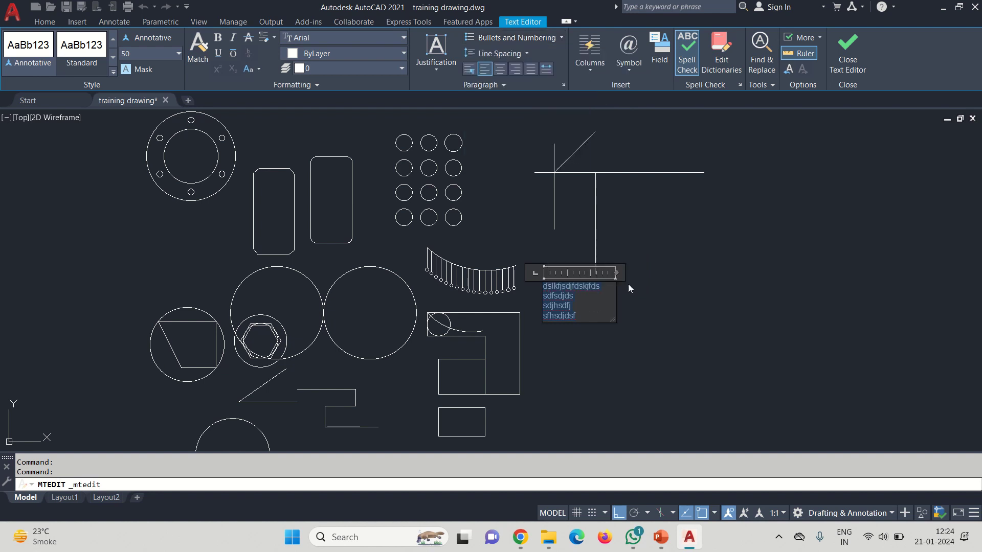
{"action": "left_click", "coordinate": [585, 310]}
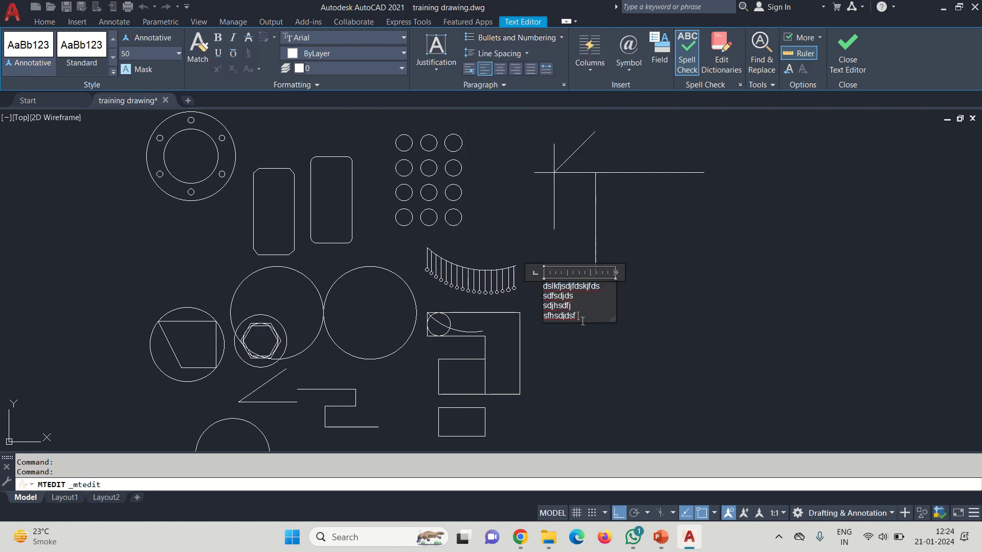
{"action": "left_click", "coordinate": [630, 70]}
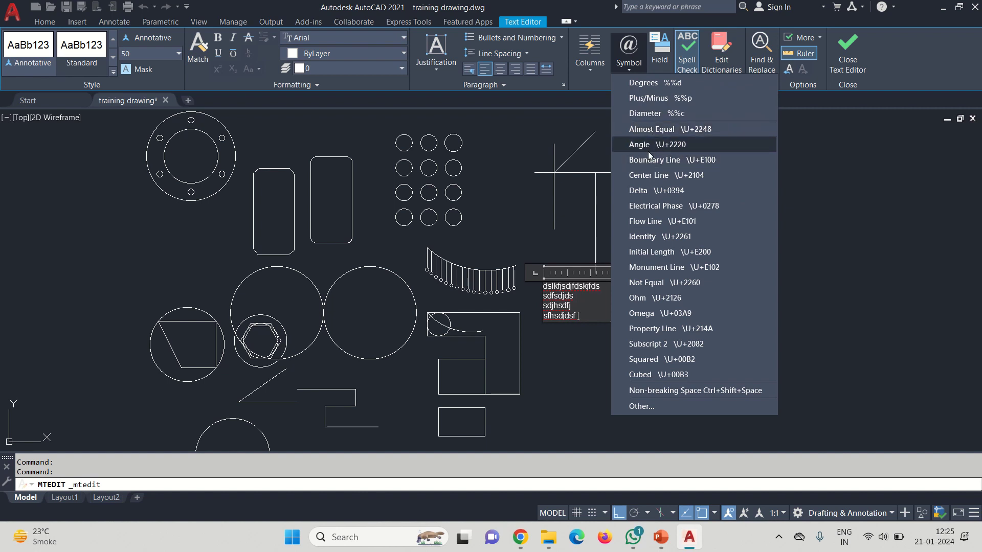
{"action": "left_click", "coordinate": [589, 293]}
{"action": "left_click", "coordinate": [638, 314]}
Step: Delete the four-line multiline text
{"action": "left_click", "coordinate": [627, 320]}
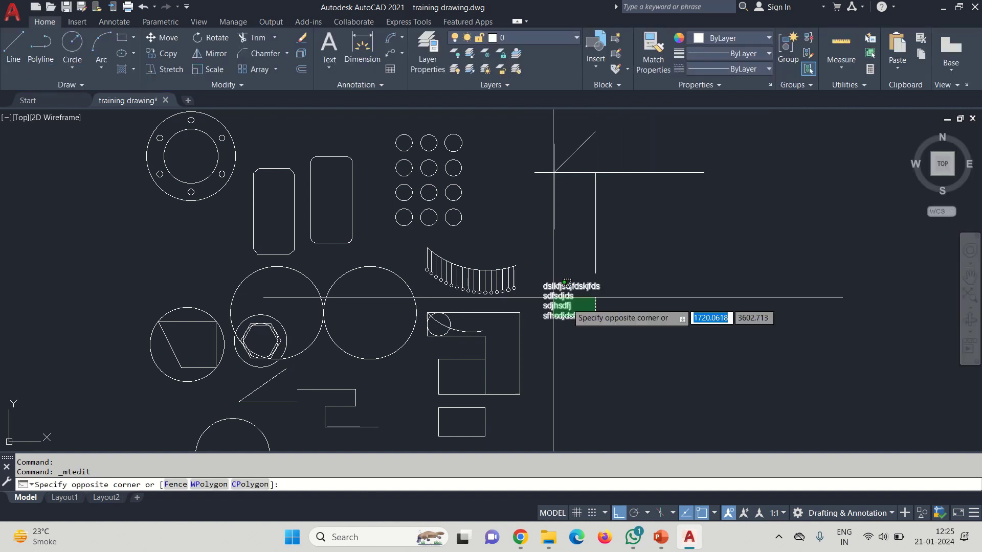
{"action": "left_click", "coordinate": [578, 307]}
{"action": "key", "text": "Delete"}
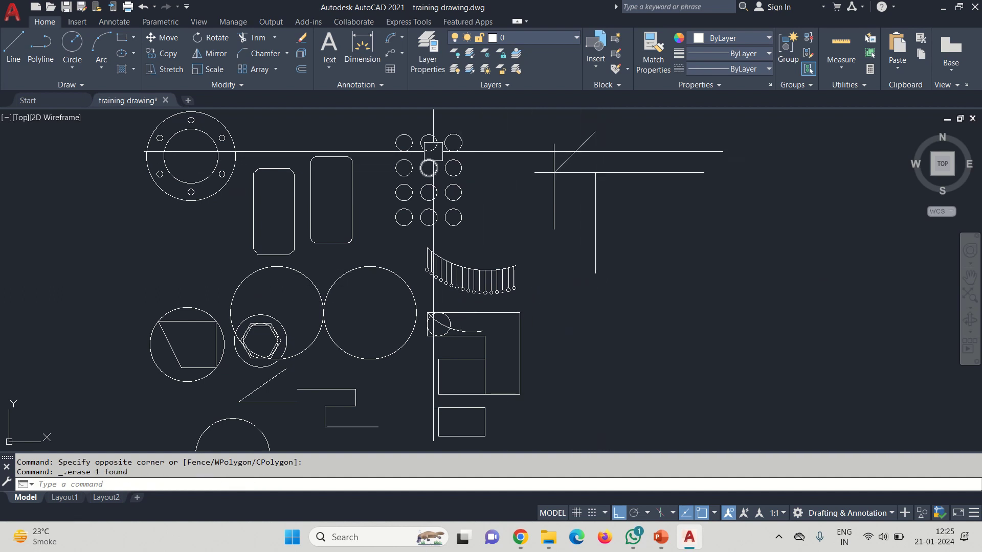
{"action": "left_click", "coordinate": [394, 54]}
{"action": "scroll", "coordinate": [385, 164], "scroll_direction": "up", "scroll_amount": 5}
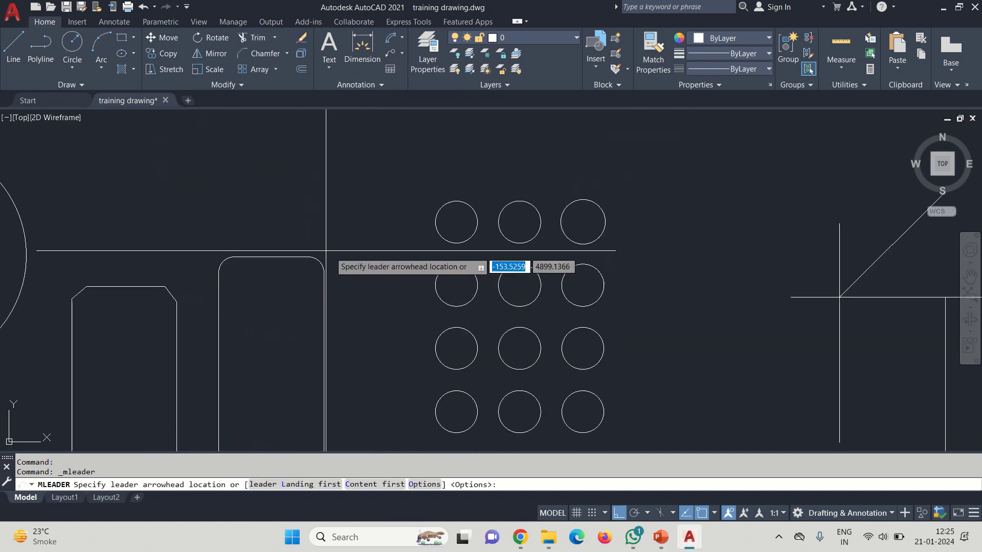
{"action": "scroll", "coordinate": [272, 257], "scroll_direction": "up", "scroll_amount": 4}
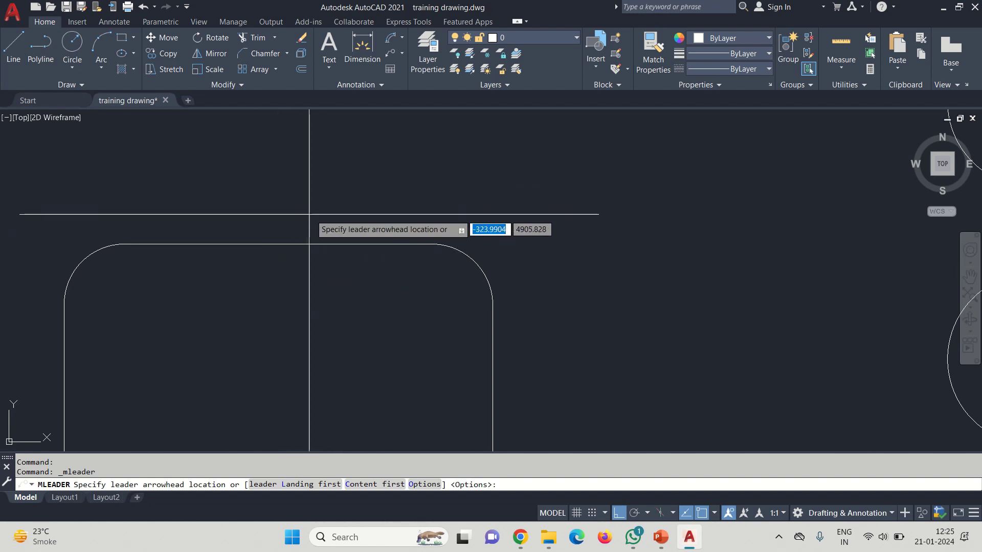
{"action": "key", "text": "Escape"}
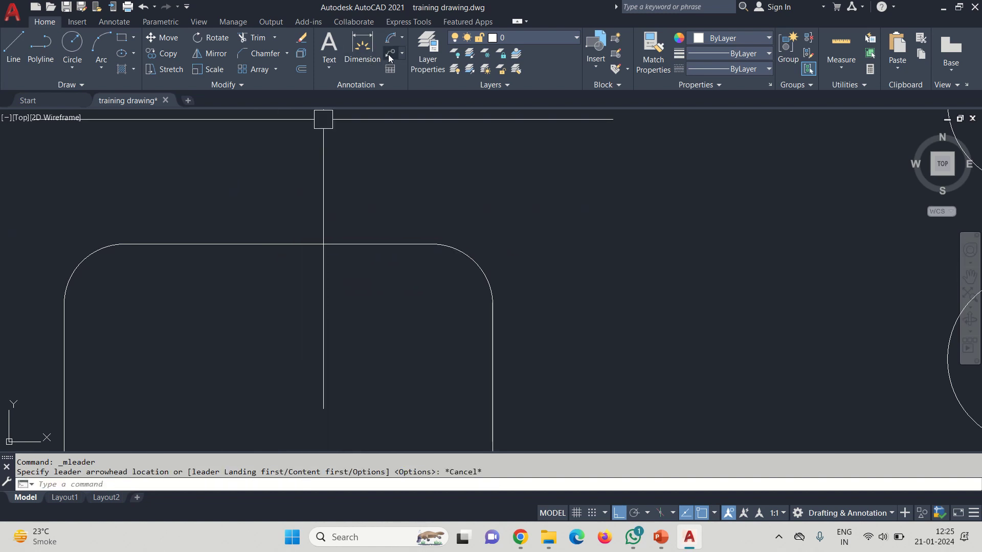
Step: Draw a multileader from the top edge of the filleted rectangle, slanting up to the right with Ortho off, and leave its text empty
{"action": "left_click", "coordinate": [389, 53]}
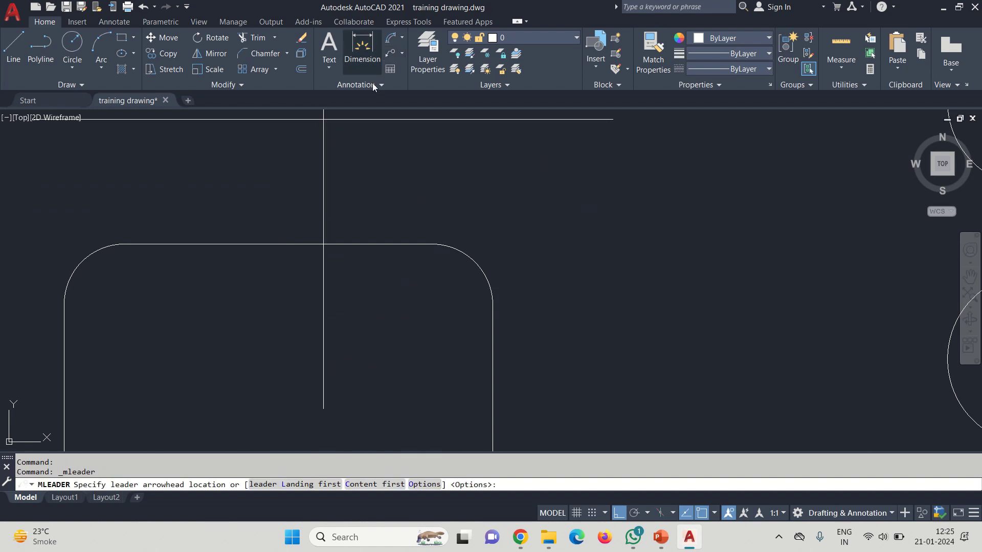
{"action": "left_click", "coordinate": [280, 245]}
{"action": "scroll", "coordinate": [348, 199], "scroll_direction": "down", "scroll_amount": 4}
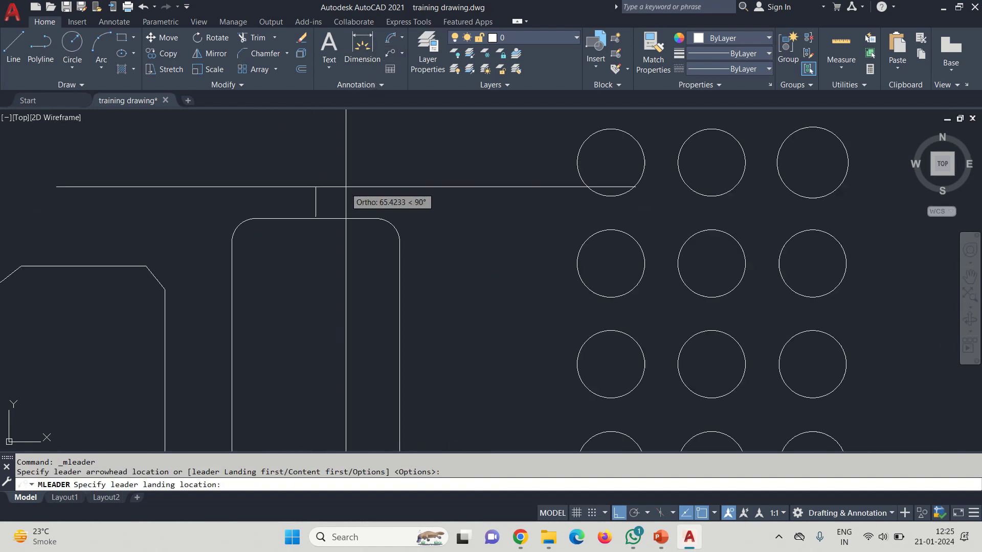
{"action": "left_click", "coordinate": [617, 513]}
{"action": "middle_click_drag", "start_coordinate": [366, 165], "coordinate": [319, 340]}
{"action": "left_click", "coordinate": [330, 307]}
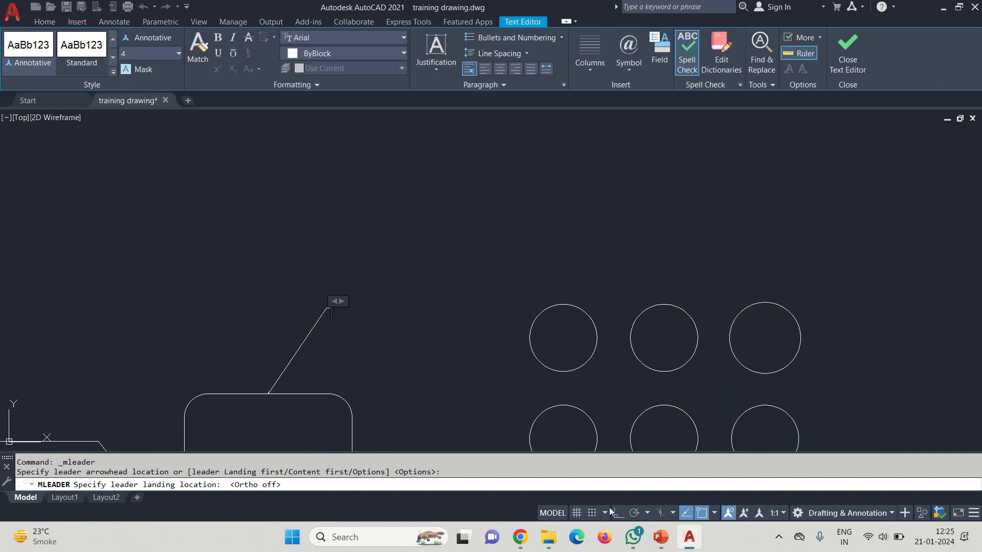
{"action": "left_click", "coordinate": [421, 333]}
Step: Delete the multileader above the filleted rectangle
{"action": "left_click", "coordinate": [386, 328]}
{"action": "left_click", "coordinate": [208, 274]}
{"action": "key", "text": "Delete"}
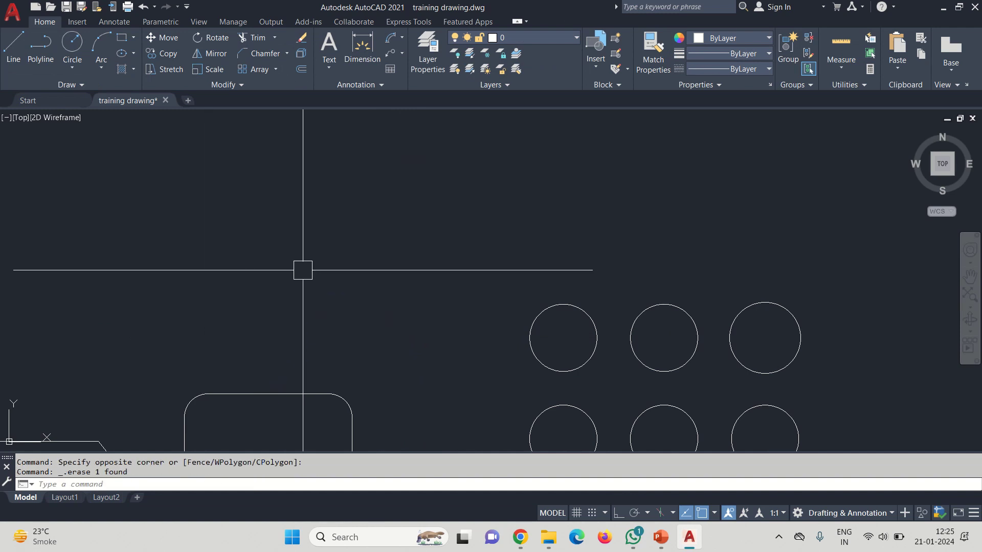
Step: Draw a quick leader (LE) from the filleted rectangle's top edge, about 313 units at 61°, and turn Ortho on for a horizontal landing to the right
{"action": "left_click", "coordinate": [392, 54]}
{"action": "key", "text": "Escape"}
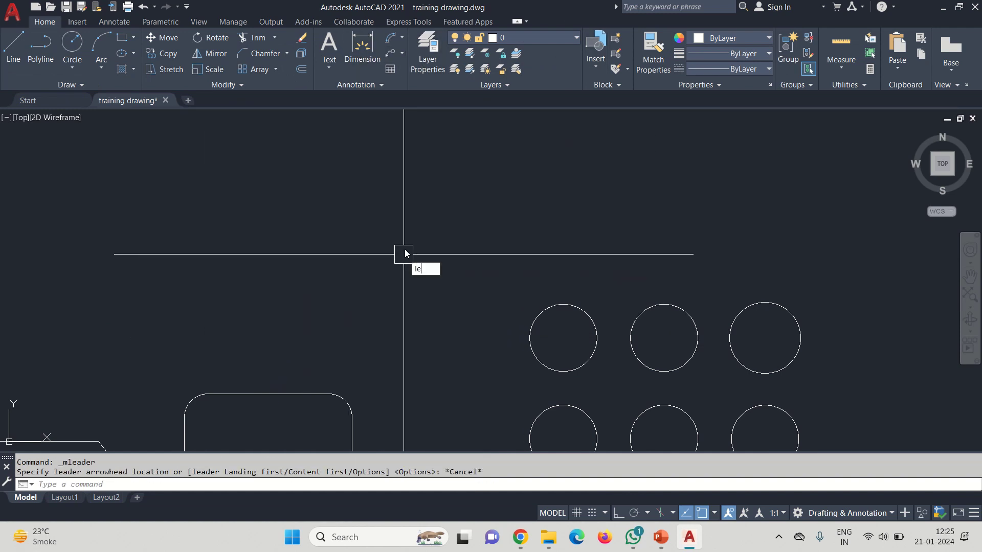
{"action": "type", "text": "le"}
{"action": "key", "text": "Return"}
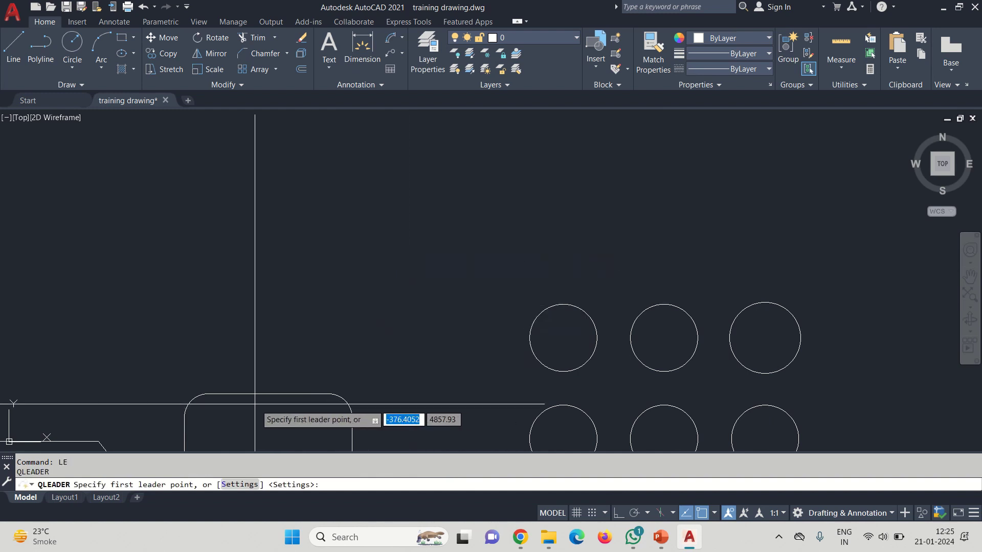
{"action": "left_click", "coordinate": [269, 393]}
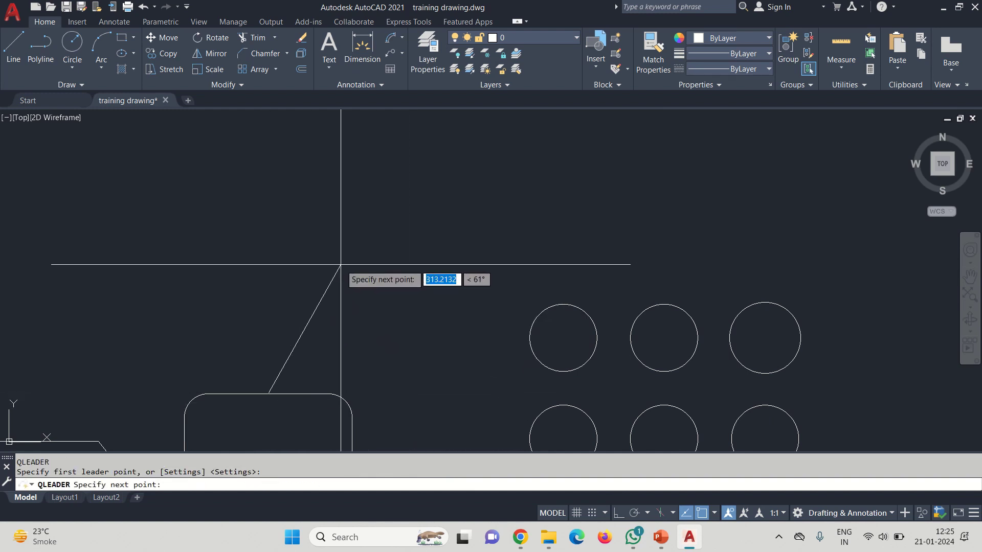
{"action": "left_click", "coordinate": [341, 264]}
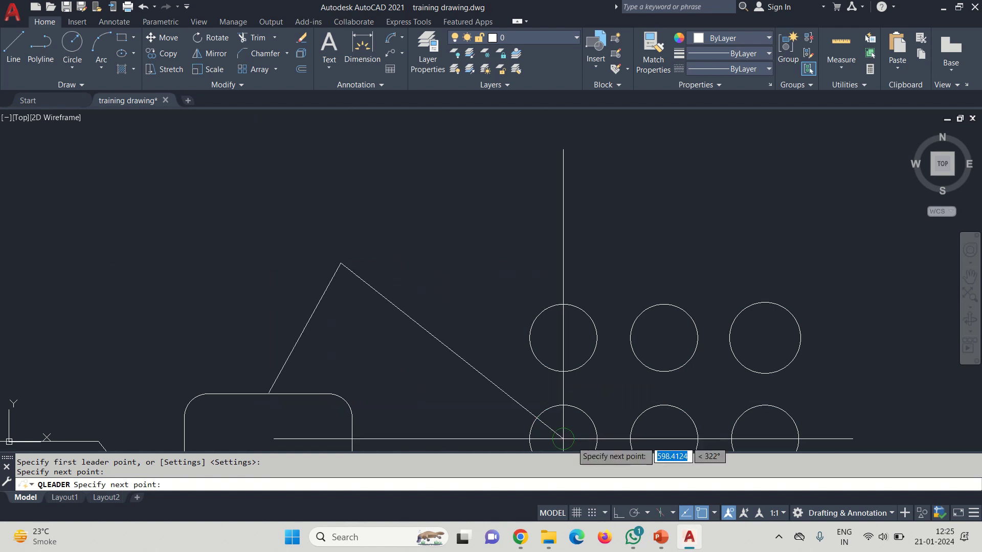
{"action": "left_click", "coordinate": [619, 513]}
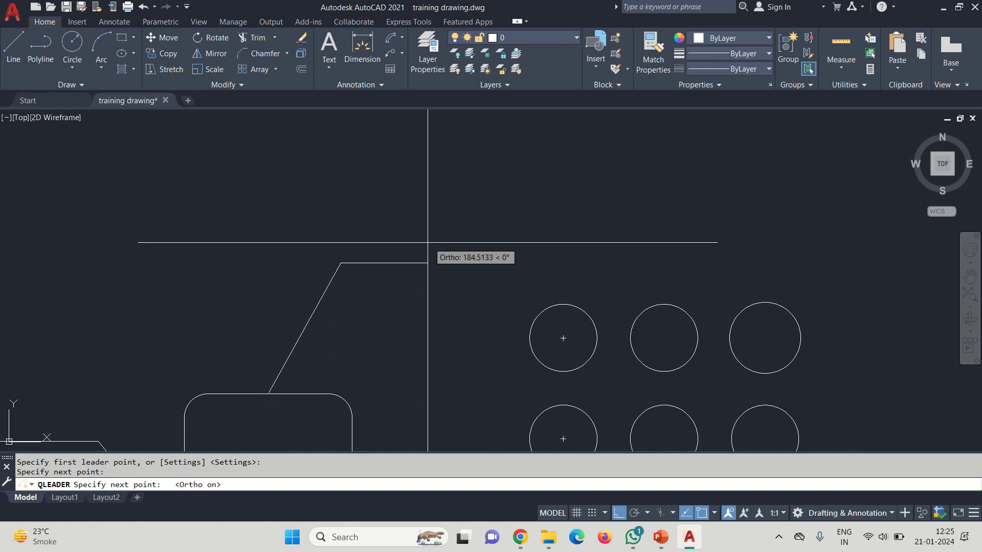
{"action": "left_click", "coordinate": [457, 262]}
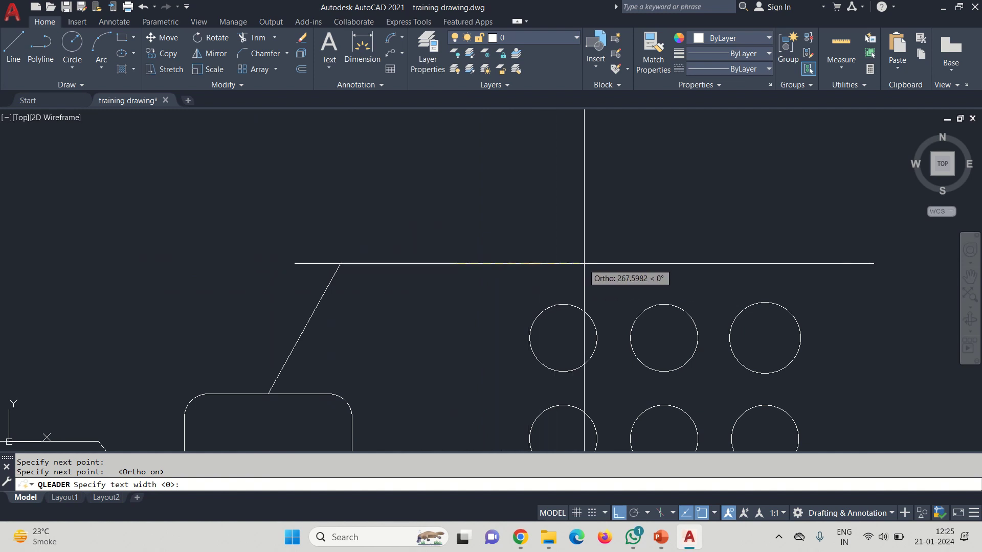
Step: Pick the leader's text width and annotate it with the lines "CUT AT THIS POINT" and "(TYP)"
{"action": "left_click", "coordinate": [630, 265]}
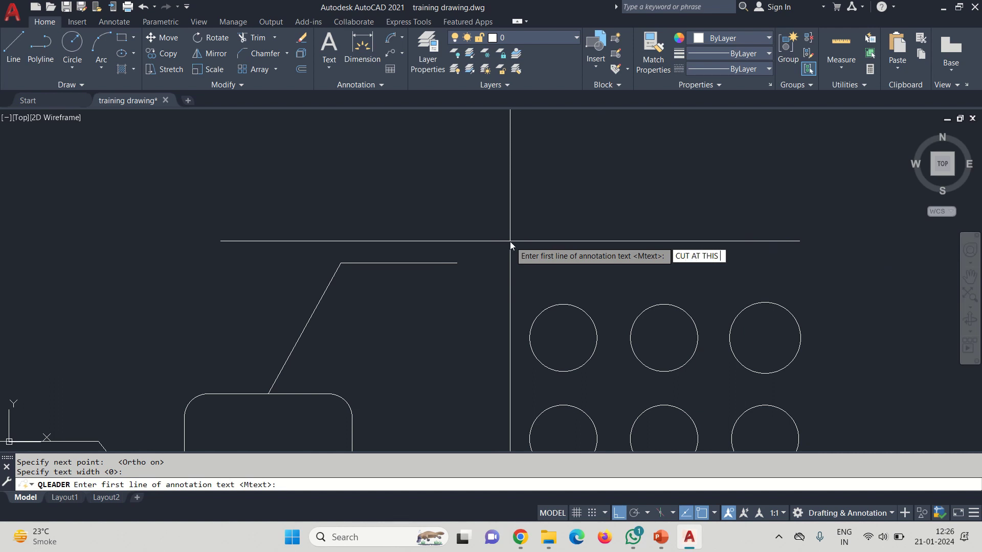
{"action": "key", "text": "Return"}
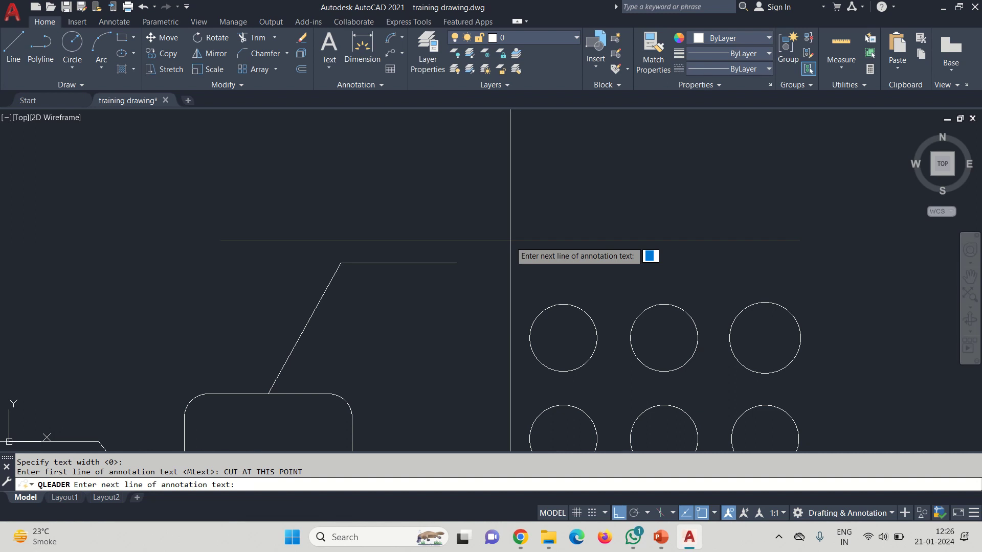
{"action": "type", "text": "(TYP)"}
{"action": "key", "text": "Return"}
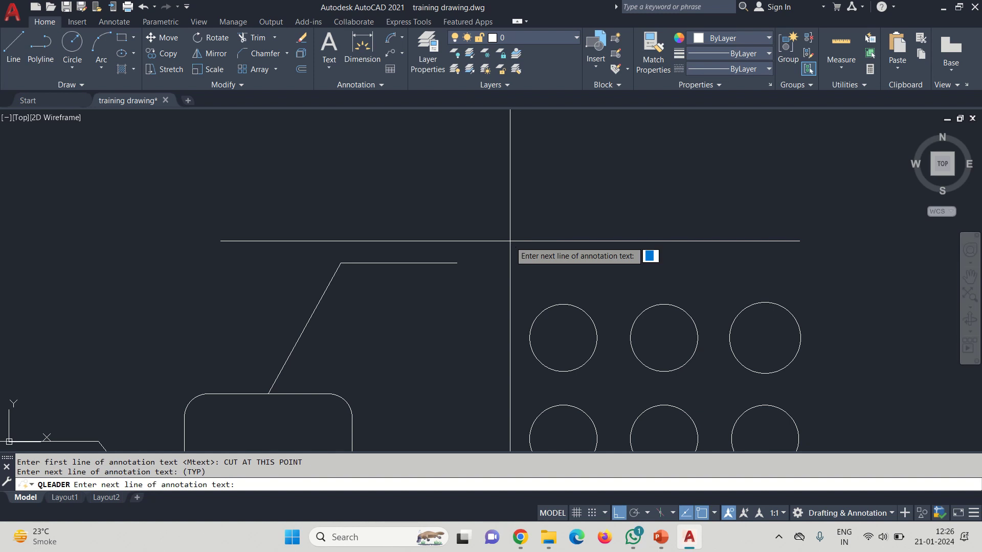
{"action": "key", "text": "Return"}
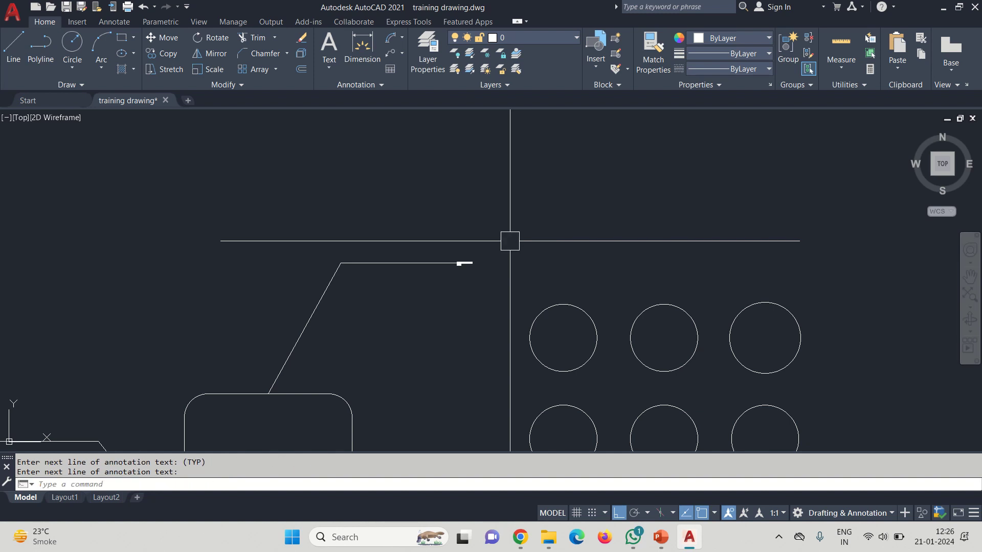
Step: Set the text height of the leader's annotation "CUT AT THIS POINT (TYP)" to 45 in its properties
{"action": "scroll", "coordinate": [463, 256], "scroll_direction": "up", "scroll_amount": 8}
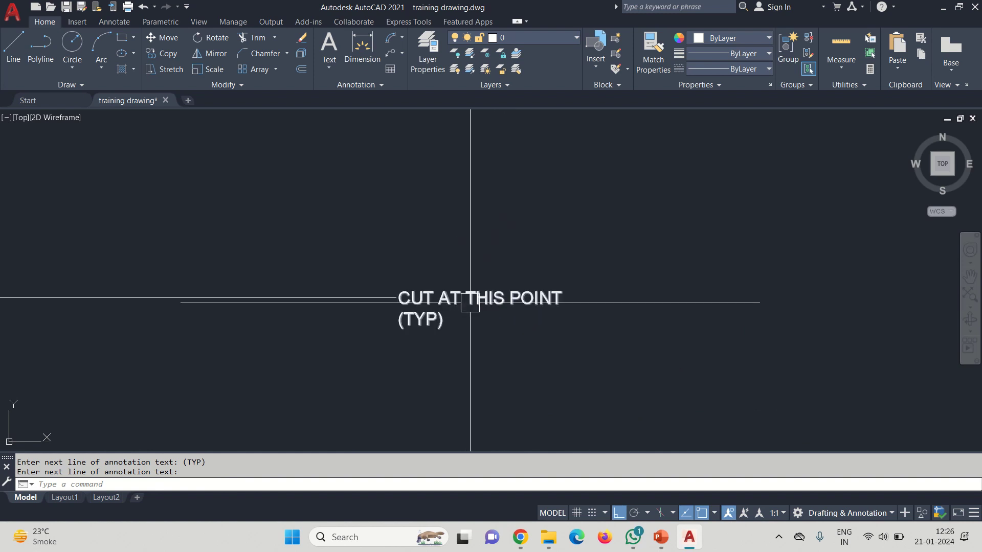
{"action": "scroll", "coordinate": [433, 314], "scroll_direction": "up", "scroll_amount": 4}
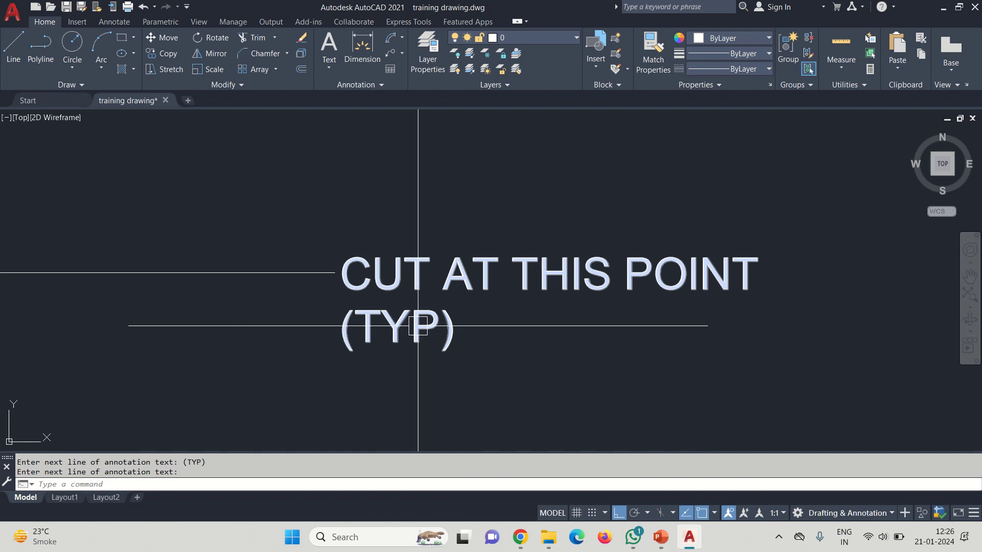
{"action": "scroll", "coordinate": [455, 320], "scroll_direction": "down", "scroll_amount": 5}
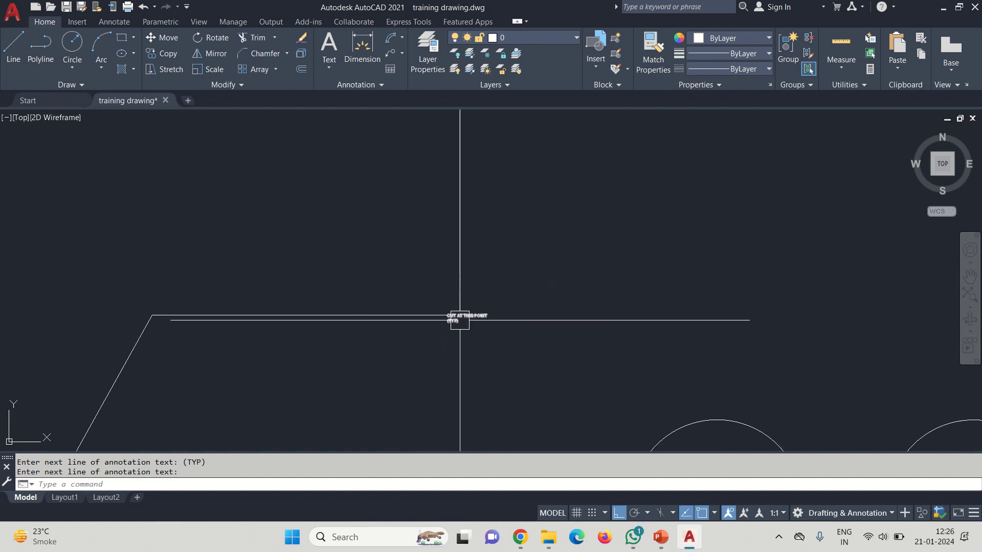
{"action": "scroll", "coordinate": [454, 331], "scroll_direction": "up", "scroll_amount": 1}
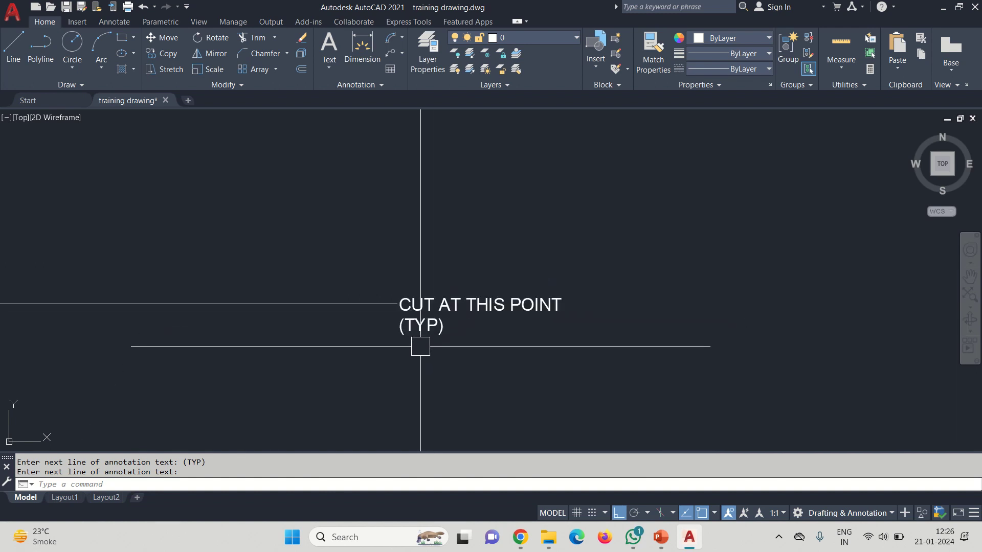
{"action": "left_click", "coordinate": [465, 337]}
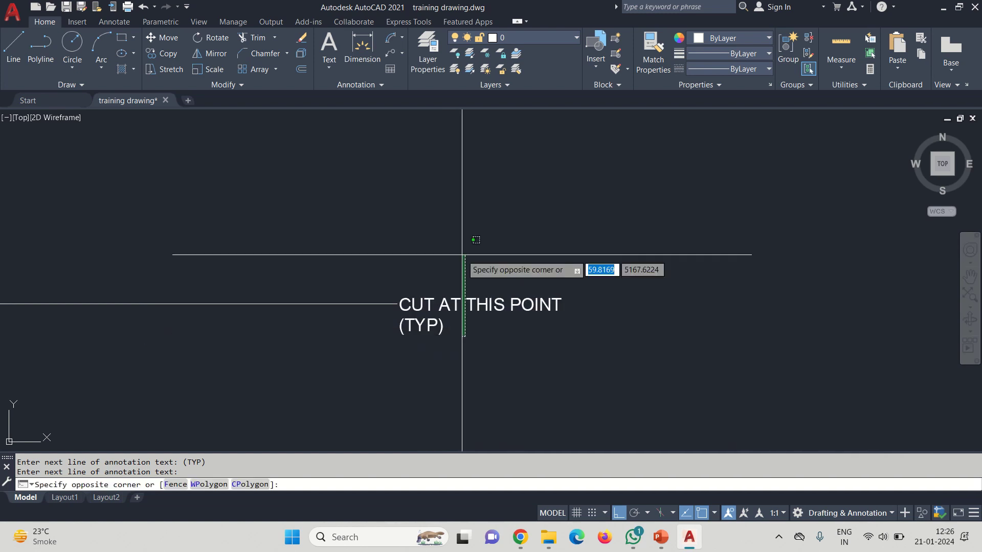
{"action": "left_click", "coordinate": [447, 327]}
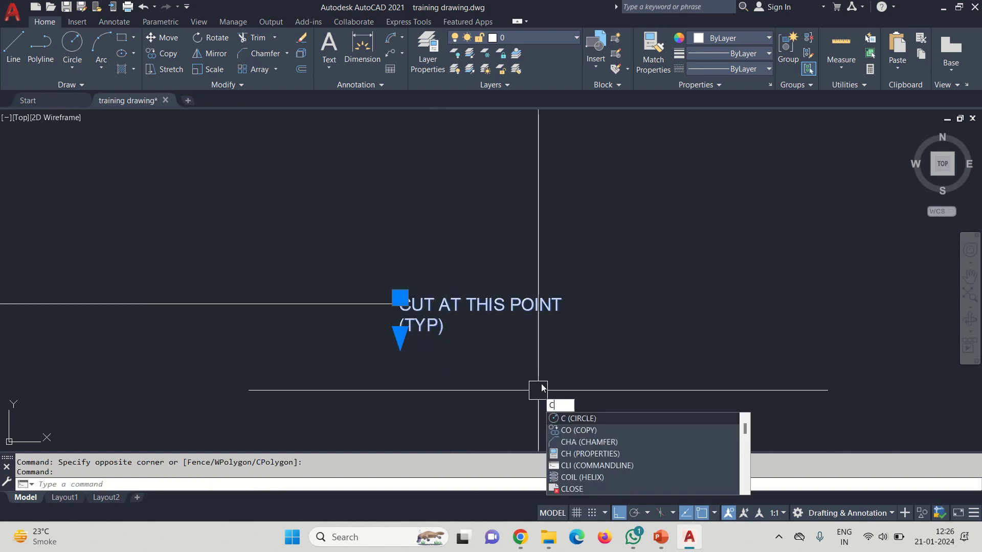
{"action": "type", "text": "H"}
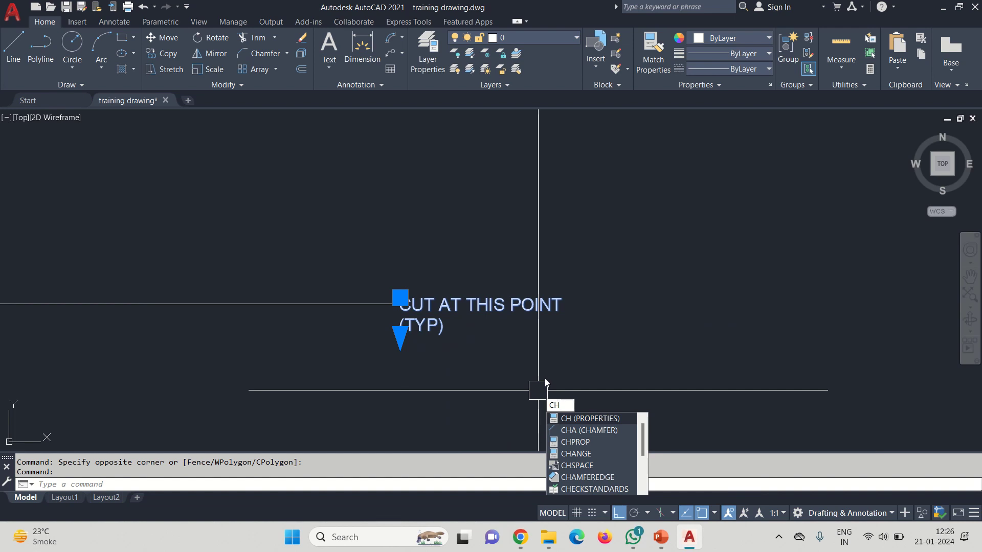
{"action": "key", "text": "Return"}
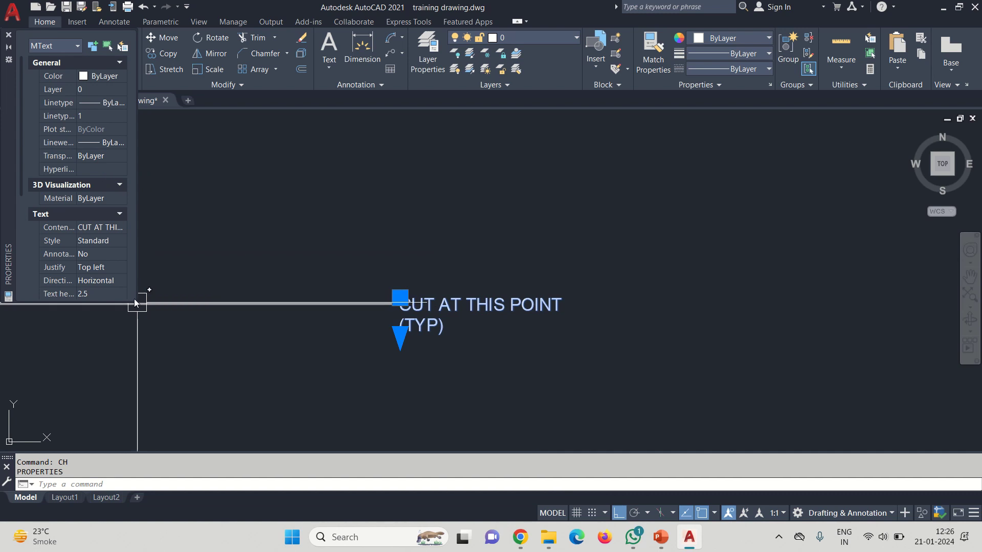
{"action": "left_click_drag", "start_coordinate": [134, 301], "coordinate": [220, 399]}
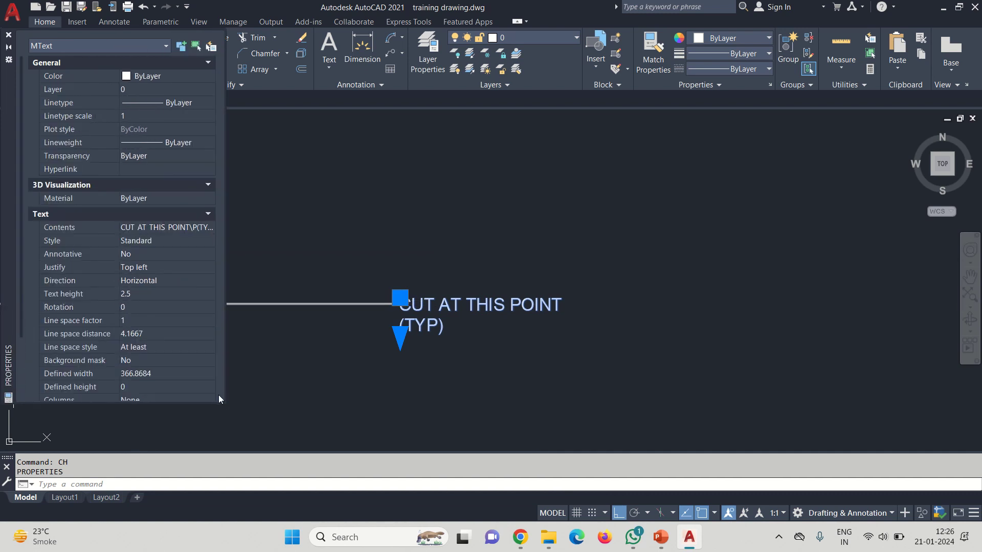
{"action": "left_click", "coordinate": [136, 295]}
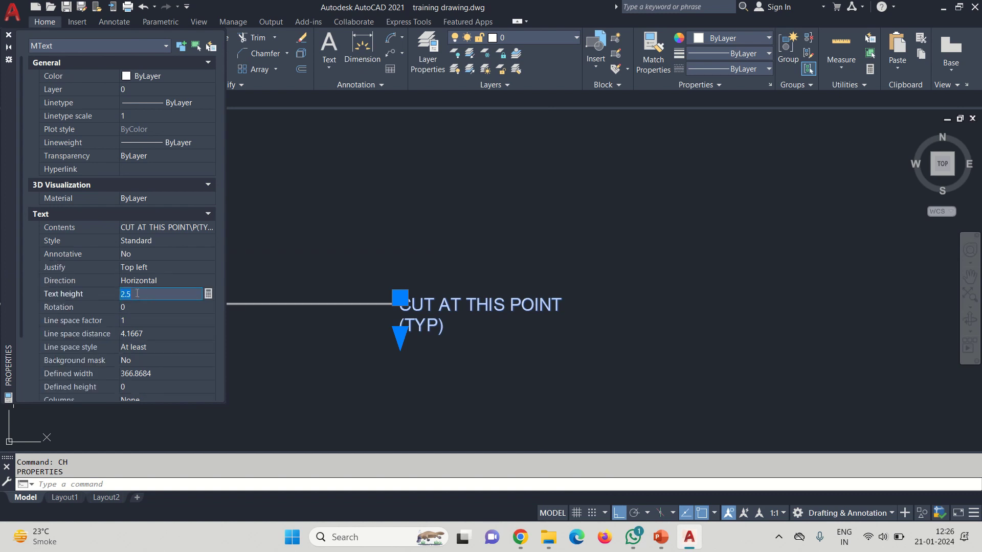
{"action": "type", "text": "45"}
{"action": "key", "text": "Return"}
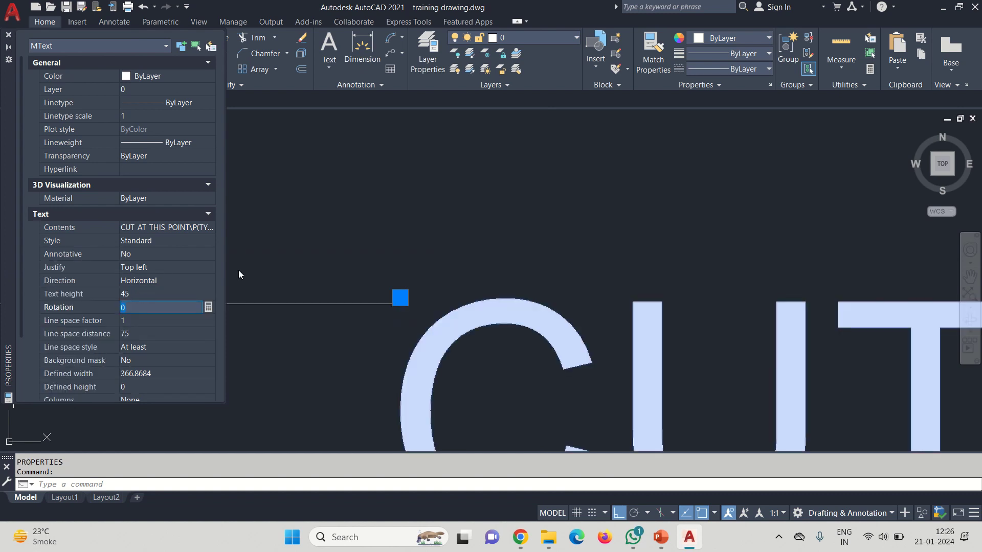
{"action": "scroll", "coordinate": [451, 297], "scroll_direction": "down", "scroll_amount": 10}
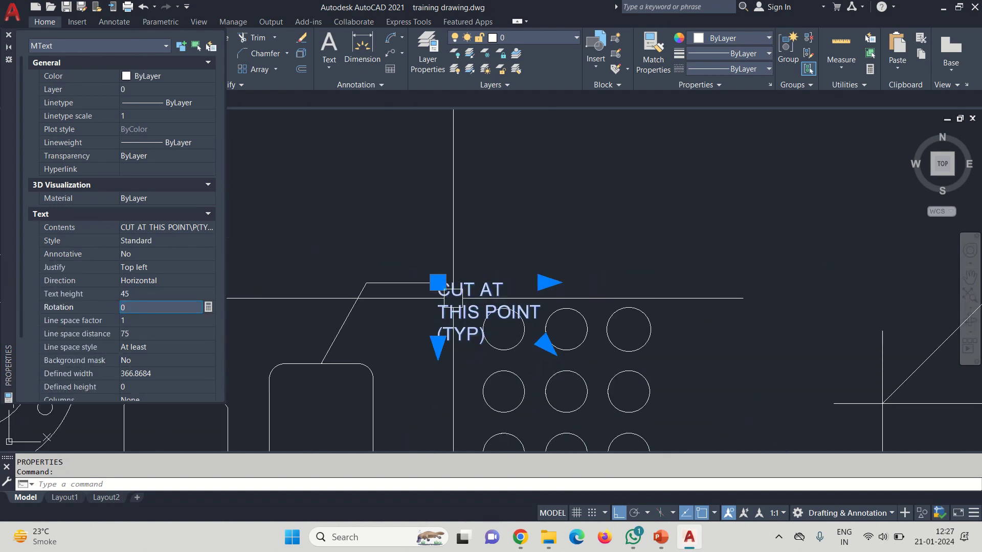
Step: Widen the annotation's text box to about 728 so "CUT AT THIS POINT" fits on one line, and close the properties
{"action": "left_click", "coordinate": [547, 282]}
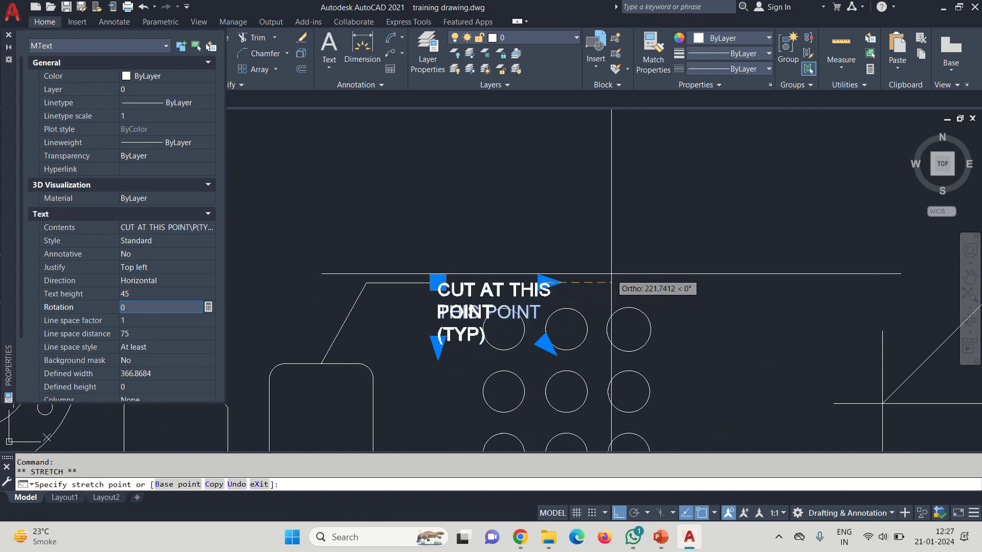
{"action": "left_click", "coordinate": [651, 282]}
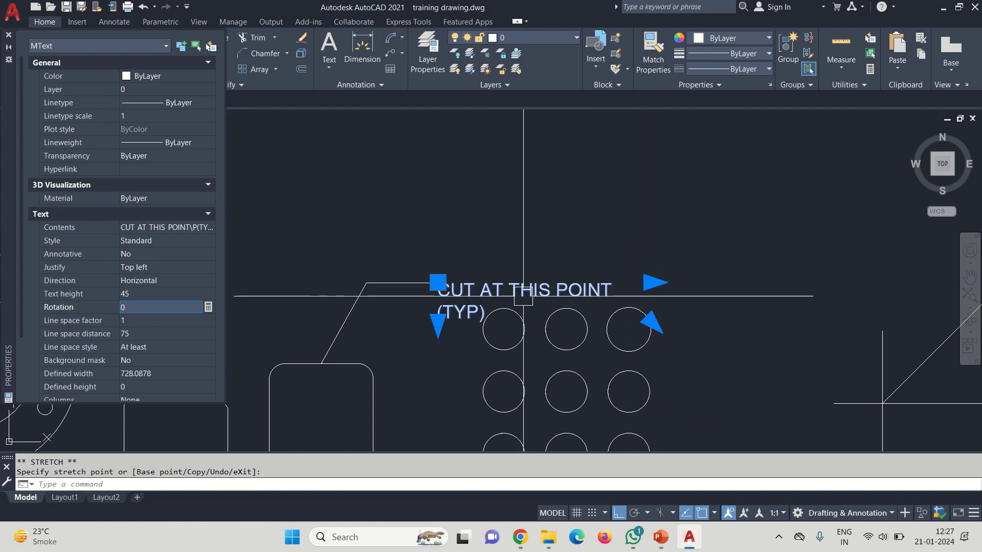
{"action": "key", "text": "Escape"}
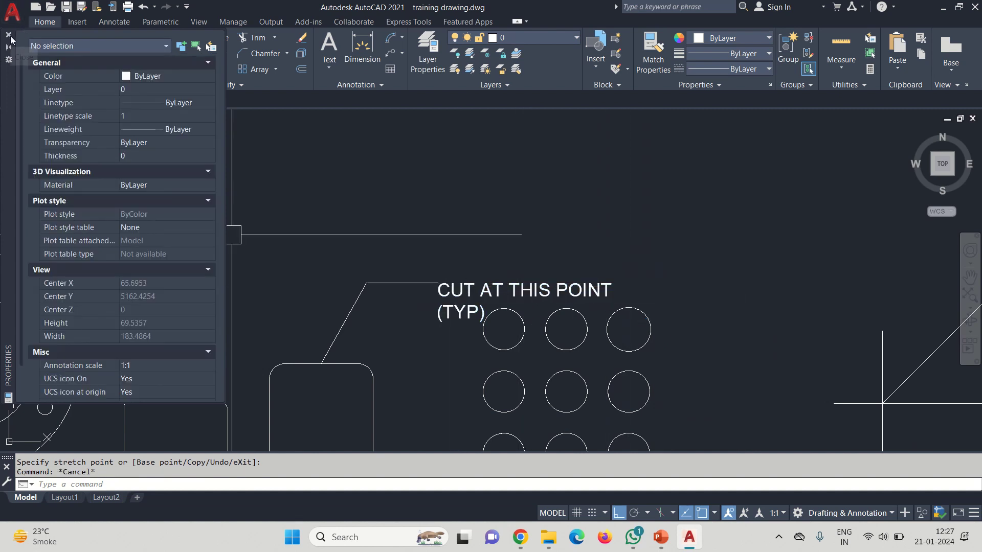
{"action": "left_click", "coordinate": [8, 35]}
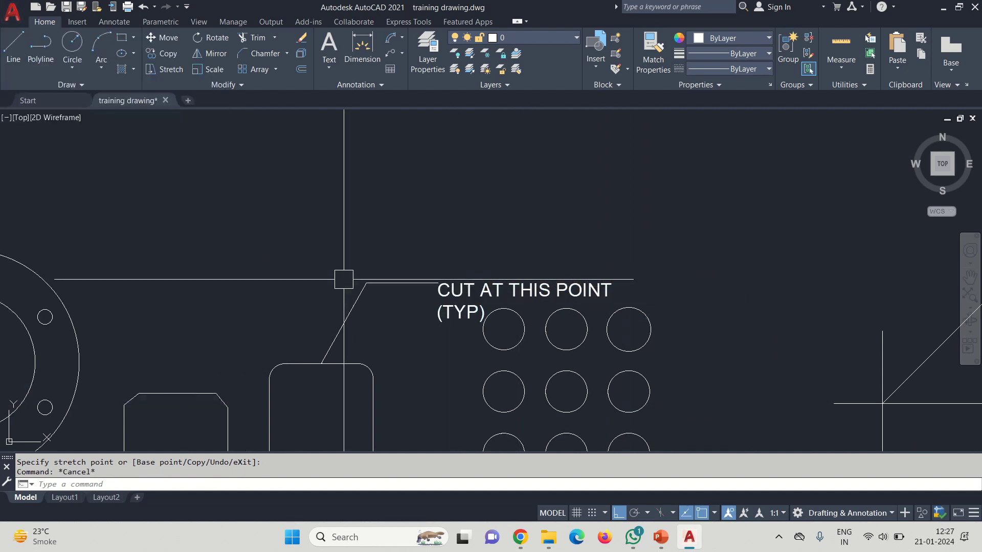
Step: Examine the leader's arrowhead up close where it meets the filleted rectangle's top edge
{"action": "left_click", "coordinate": [451, 347]}
{"action": "key", "text": "Escape"}
{"action": "left_click", "coordinate": [438, 340]}
{"action": "left_click", "coordinate": [318, 224]}
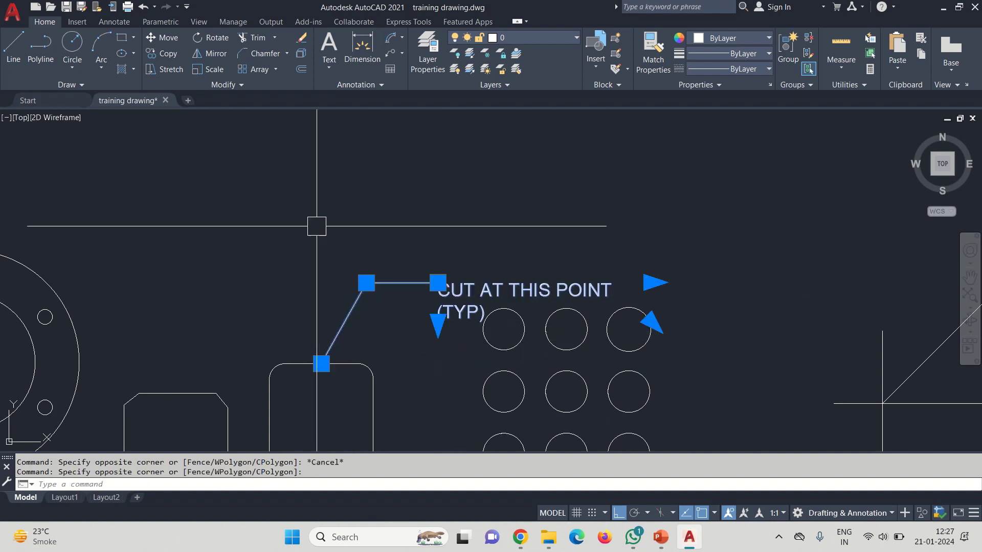
{"action": "scroll", "coordinate": [352, 361], "scroll_direction": "up", "scroll_amount": 8}
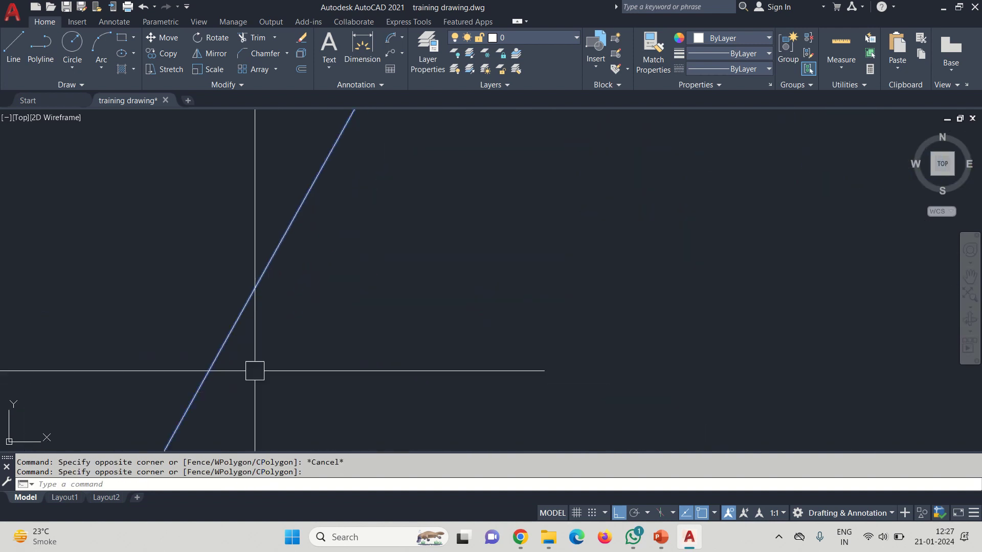
{"action": "mouse_move", "coordinate": [291, 304]}
{"action": "middle_mouse_down"}
{"action": "mouse_move", "coordinate": [313, 220]}
{"action": "mouse_move", "coordinate": [330, 203]}
{"action": "middle_mouse_up"}
{"action": "key", "text": "Escape"}
{"action": "scroll", "coordinate": [250, 271], "scroll_direction": "up", "scroll_amount": 3}
{"action": "scroll", "coordinate": [327, 212], "scroll_direction": "down", "scroll_amount": 3}
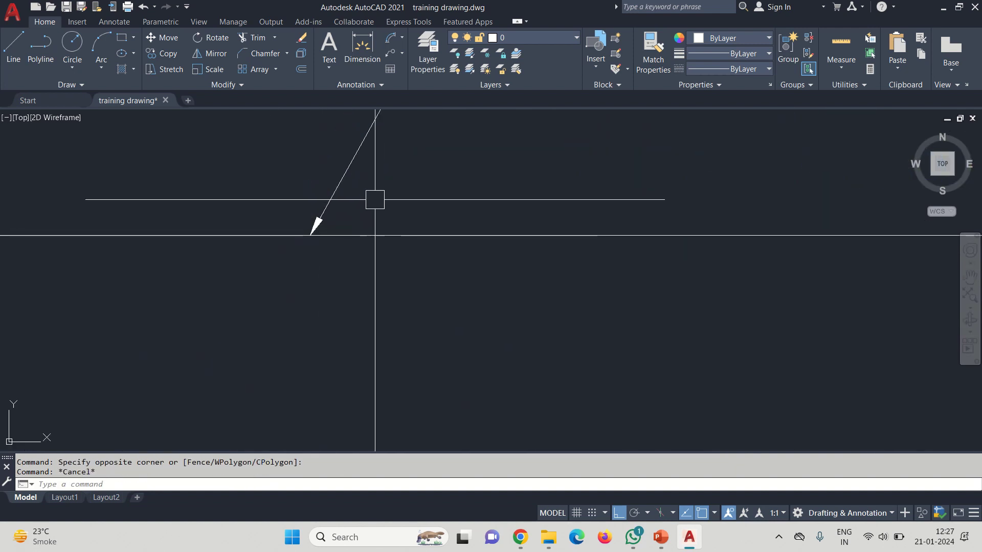
Step: Set the leader's arrow size to 50 in its properties and close them
{"action": "left_click", "coordinate": [375, 199]}
{"action": "left_click", "coordinate": [256, 148]}
{"action": "type", "text": "CH"}
{"action": "key", "text": "Return"}
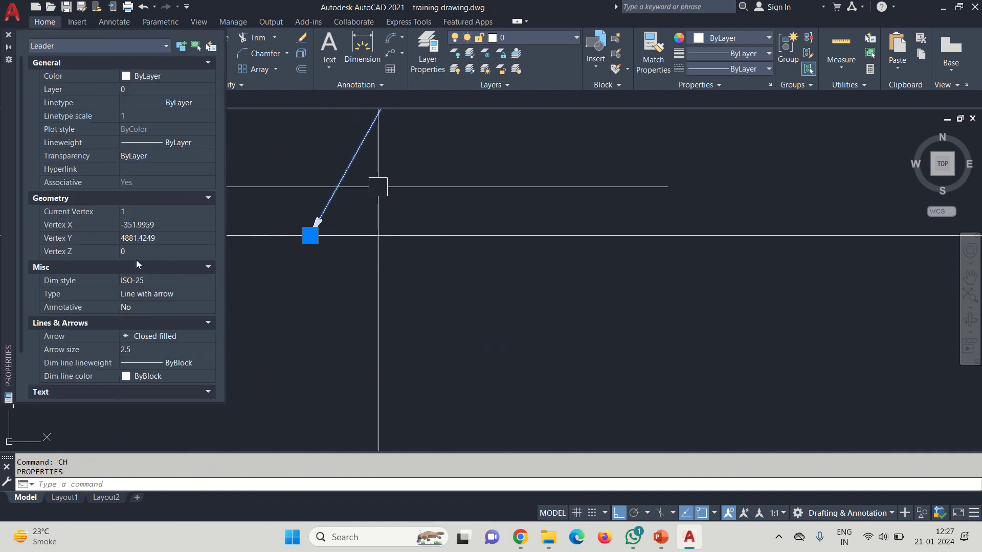
{"action": "scroll", "coordinate": [120, 284], "scroll_direction": "down", "scroll_amount": 2}
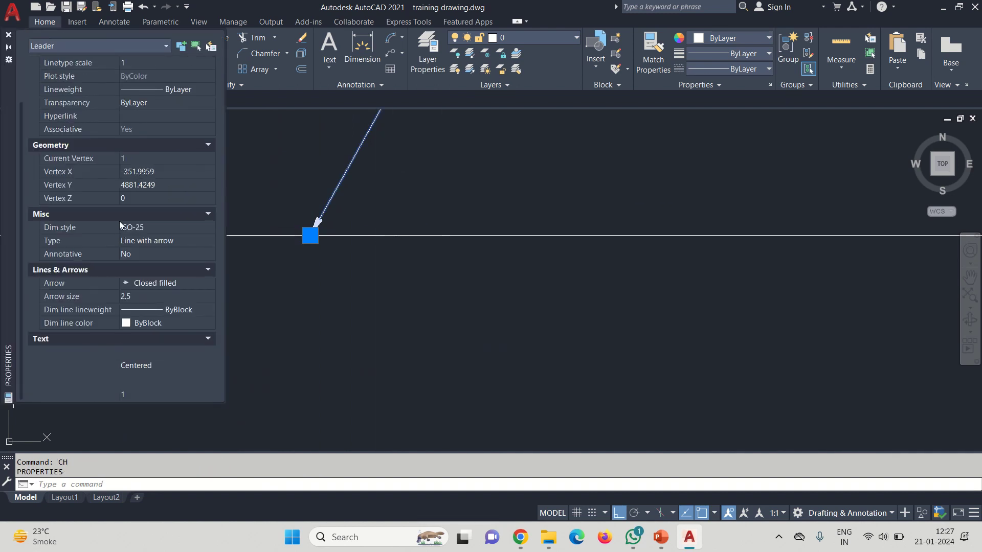
{"action": "left_click", "coordinate": [147, 295]}
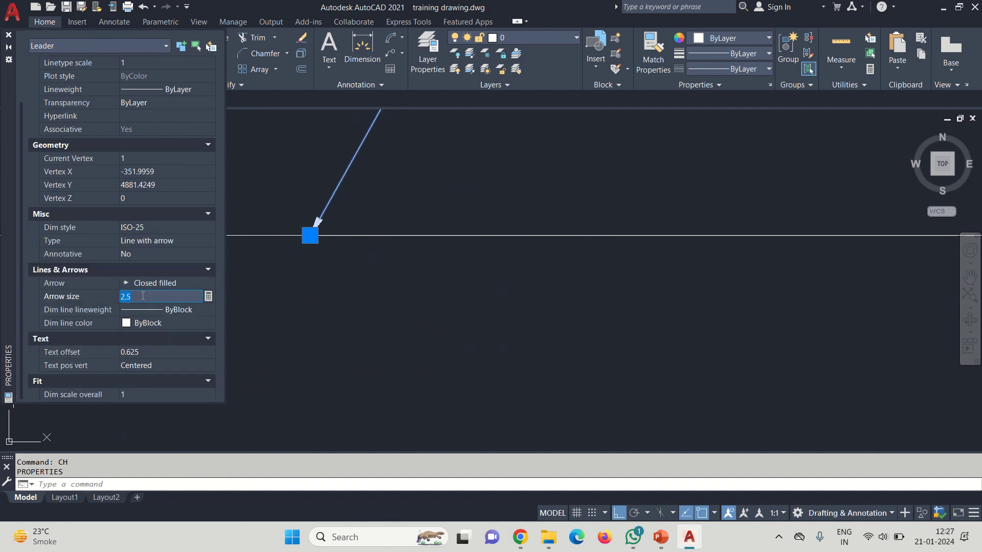
{"action": "type", "text": "50"}
{"action": "key", "text": "Return"}
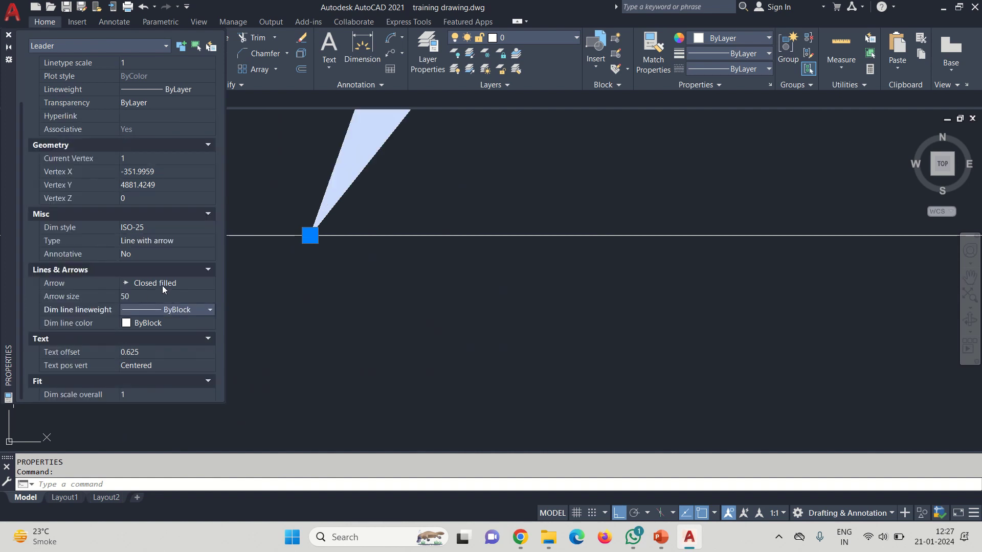
{"action": "scroll", "coordinate": [370, 238], "scroll_direction": "up", "scroll_amount": 1}
{"action": "middle_click_drag", "start_coordinate": [393, 193], "coordinate": [357, 254]}
{"action": "key", "text": "Escape"}
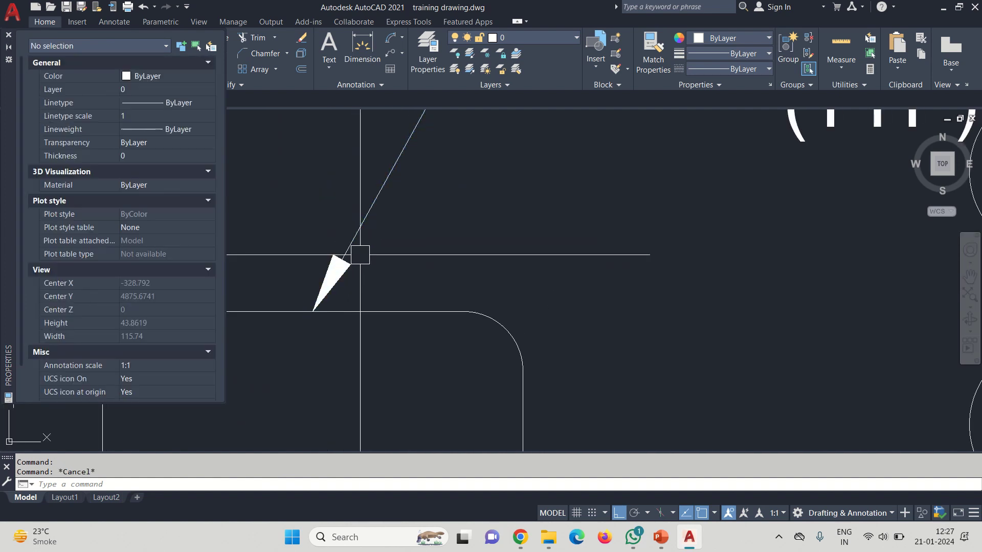
{"action": "left_click", "coordinate": [8, 35]}
Step: Add an aligned dimension between the ends of the slanted line beside the circle array, placing the dimension line above and left of it
{"action": "scroll", "coordinate": [332, 286], "scroll_direction": "down", "scroll_amount": 5}
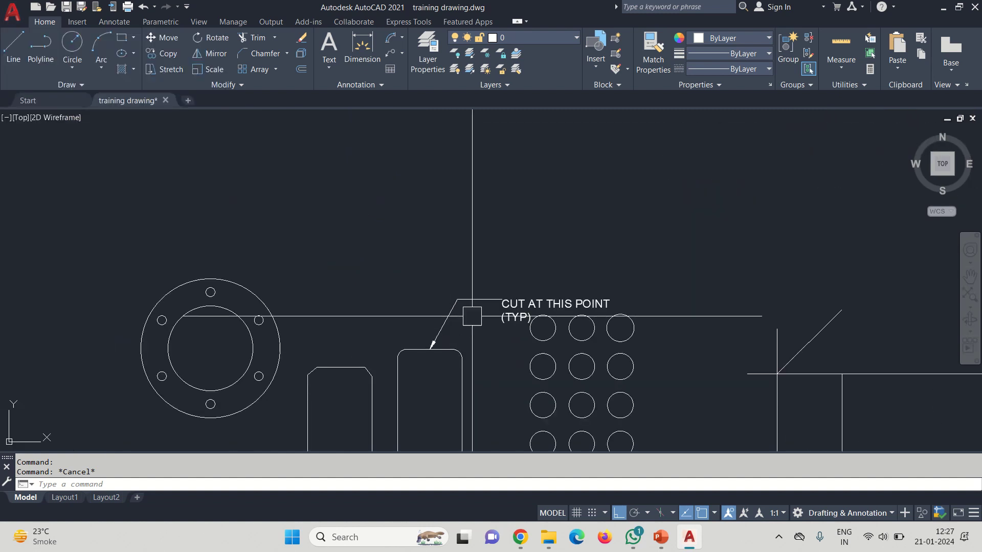
{"action": "scroll", "coordinate": [332, 284], "scroll_direction": "down", "scroll_amount": 4}
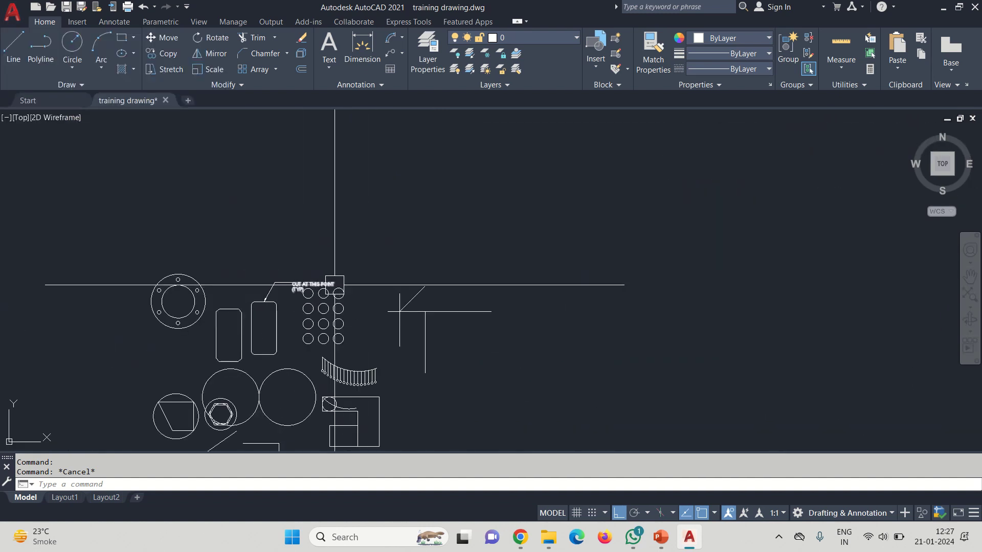
{"action": "left_click", "coordinate": [402, 39]}
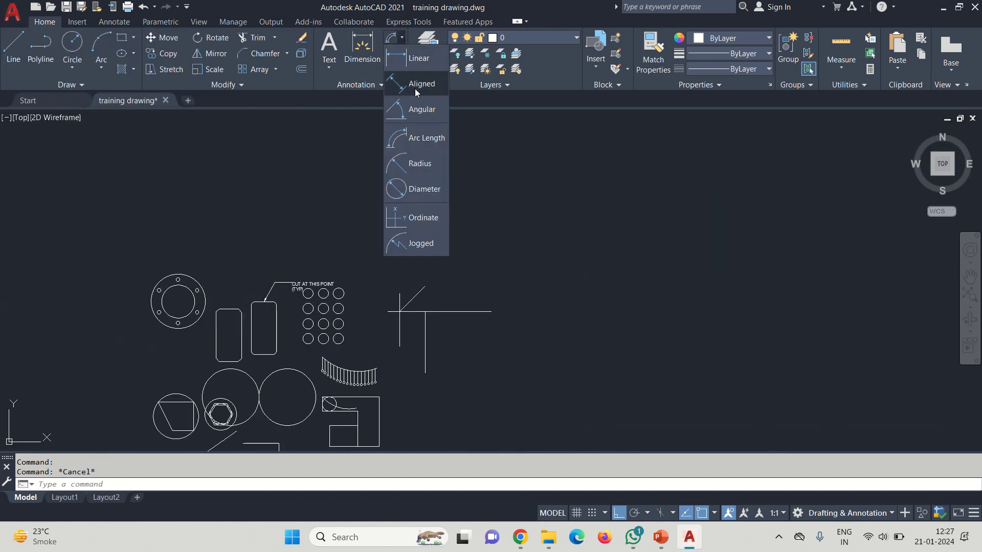
{"action": "left_click", "coordinate": [415, 105]}
{"action": "scroll", "coordinate": [405, 296], "scroll_direction": "up", "scroll_amount": 3}
{"action": "left_click", "coordinate": [390, 324]}
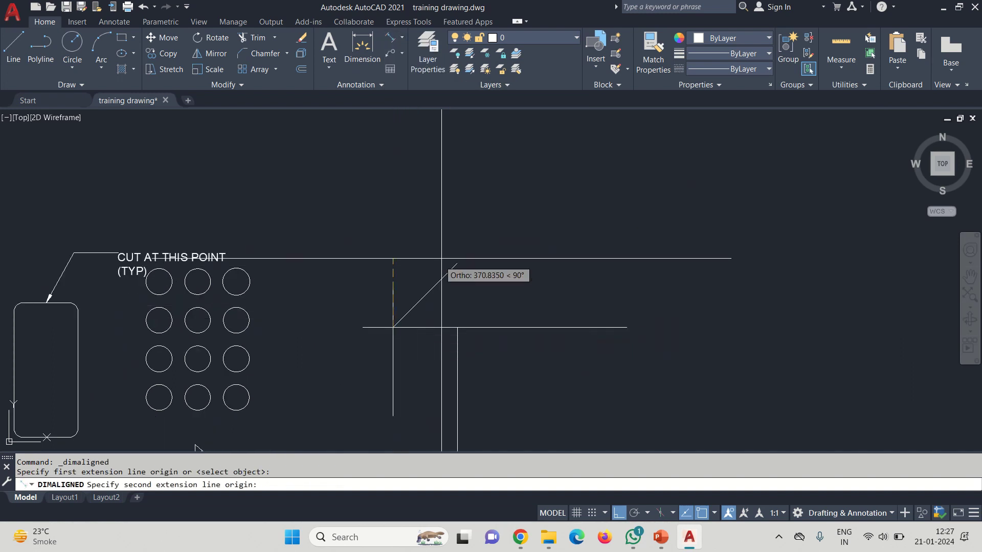
{"action": "left_click", "coordinate": [454, 258]}
{"action": "scroll", "coordinate": [420, 292], "scroll_direction": "up", "scroll_amount": 4}
{"action": "scroll", "coordinate": [420, 292], "scroll_direction": "up", "scroll_amount": 8}
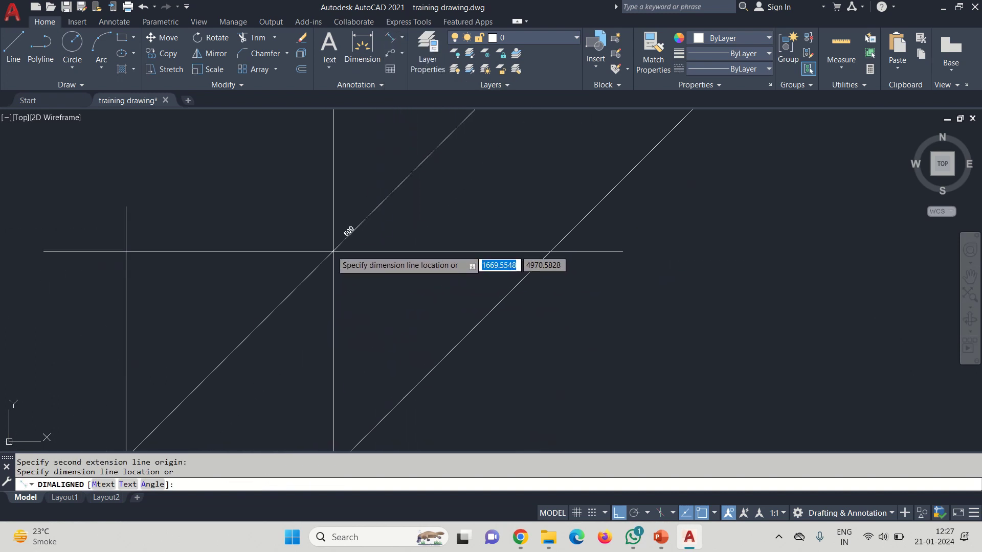
{"action": "scroll", "coordinate": [346, 247], "scroll_direction": "down", "scroll_amount": 5}
{"action": "scroll", "coordinate": [335, 245], "scroll_direction": "up", "scroll_amount": 5}
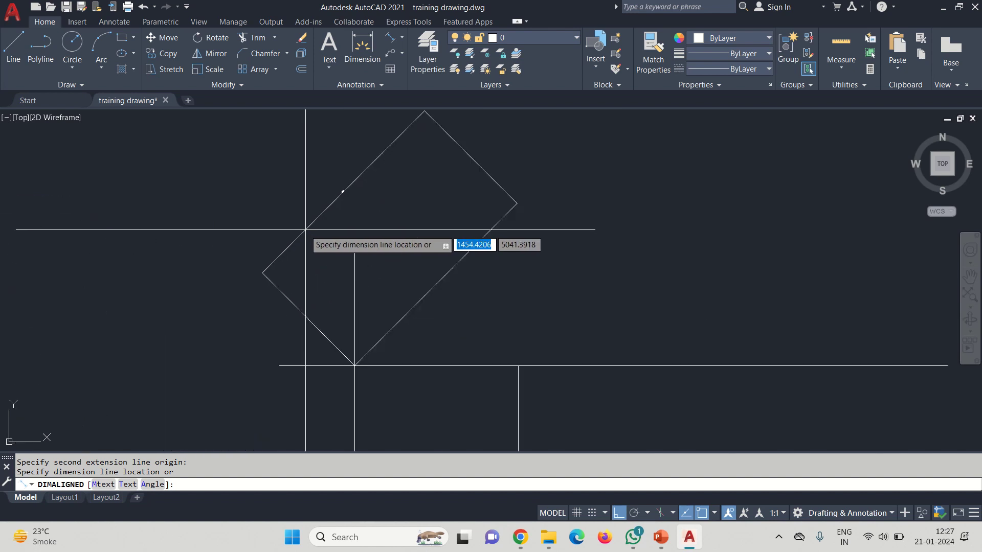
{"action": "left_click", "coordinate": [317, 261]}
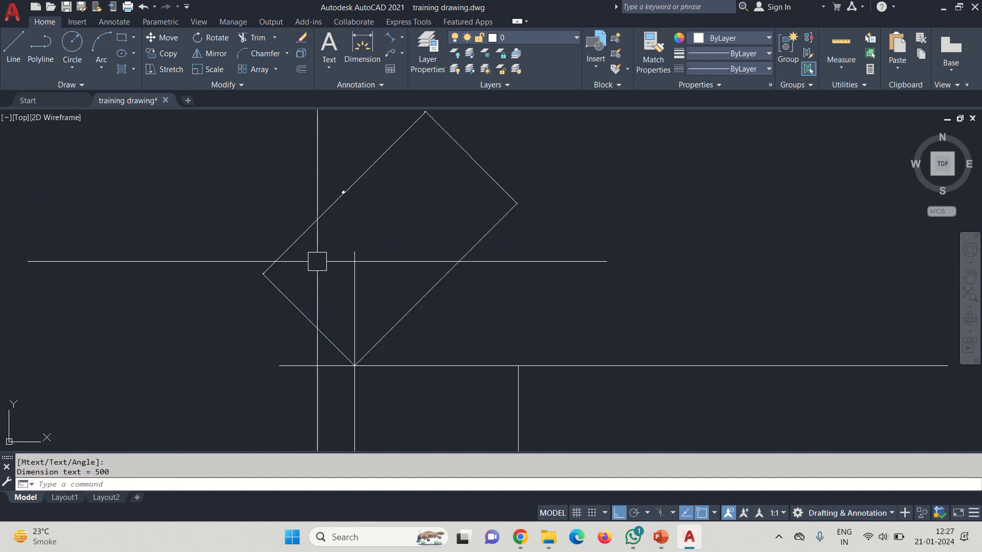
Step: Modify the ISO-25 dimension style with an arrow size of 40, keeping closed filled arrowheads
{"action": "type", "text": "DDIM"}
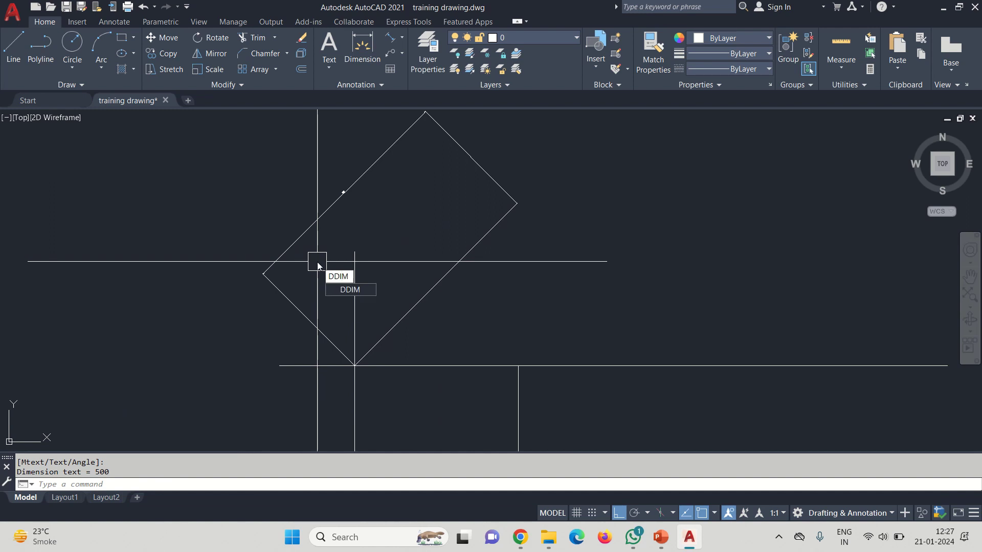
{"action": "key", "text": "Return"}
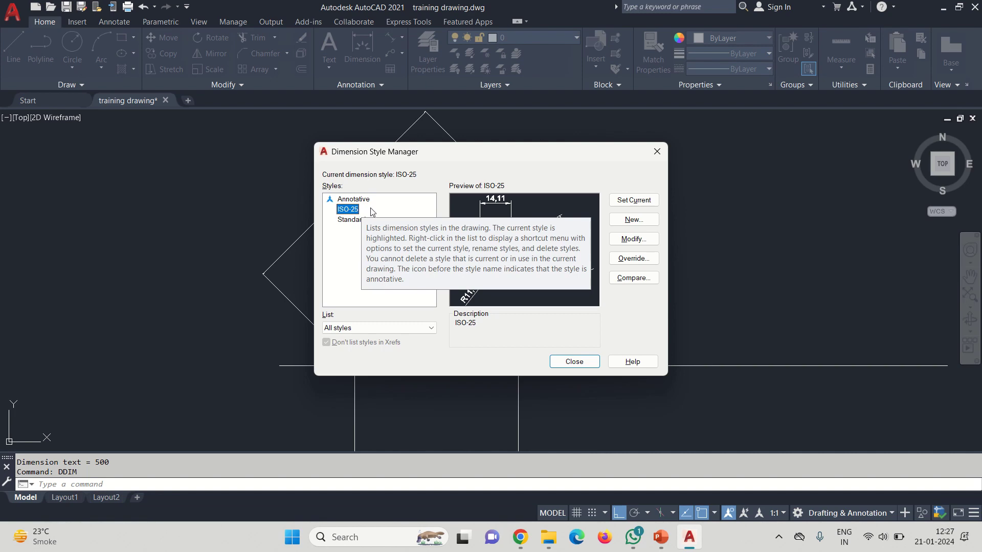
{"action": "left_click", "coordinate": [617, 238]}
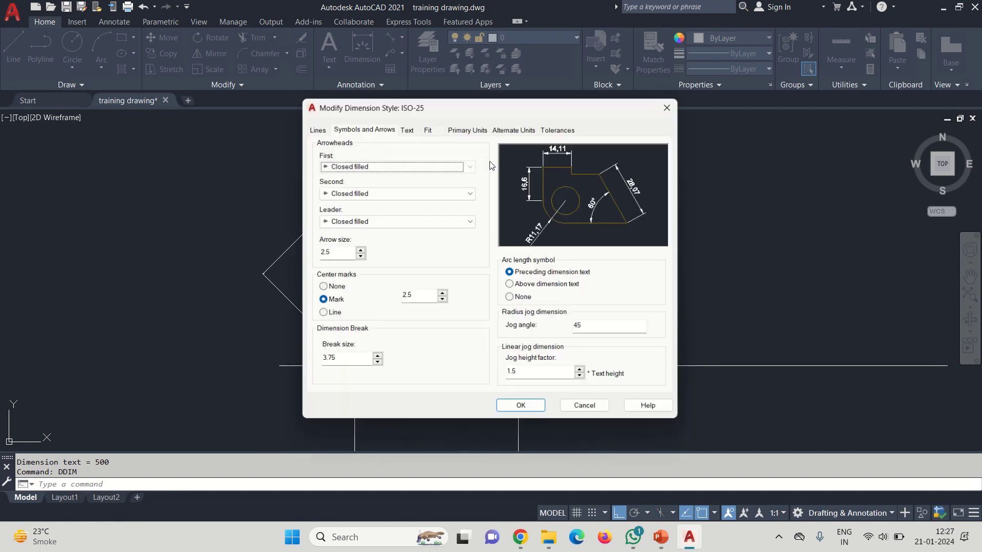
{"action": "left_click", "coordinate": [321, 131]}
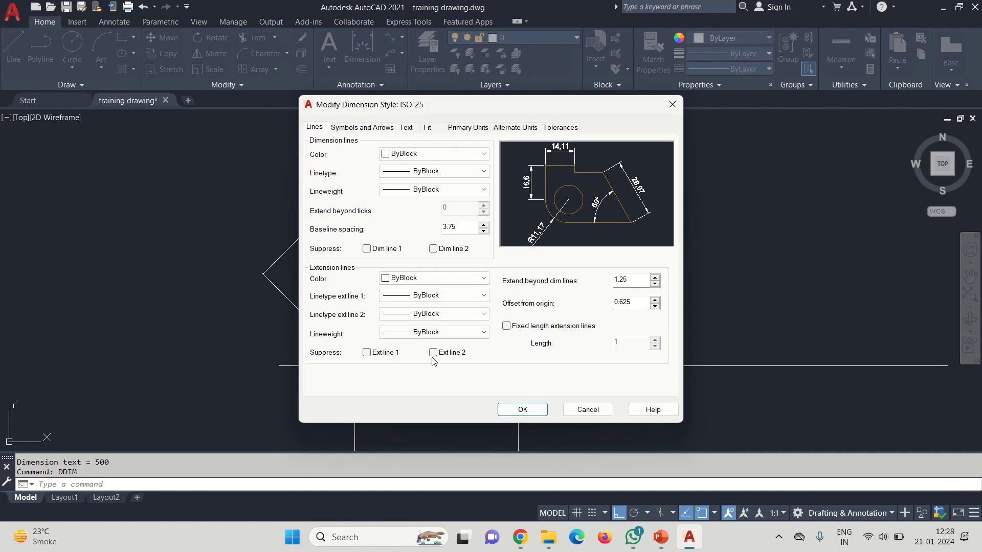
{"action": "left_click", "coordinate": [363, 131]}
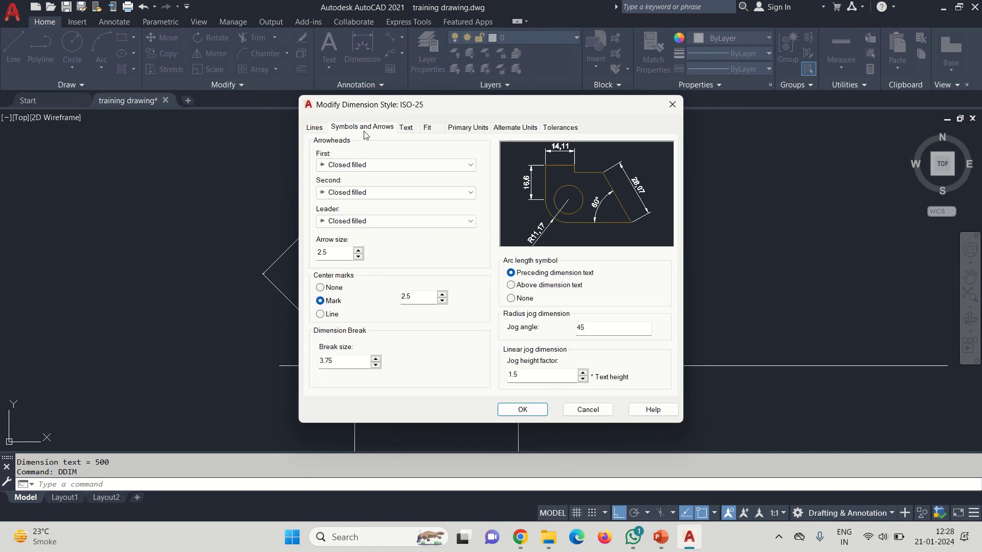
{"action": "double_click", "coordinate": [330, 255]}
{"action": "type", "text": "40"}
{"action": "left_click", "coordinate": [339, 166]}
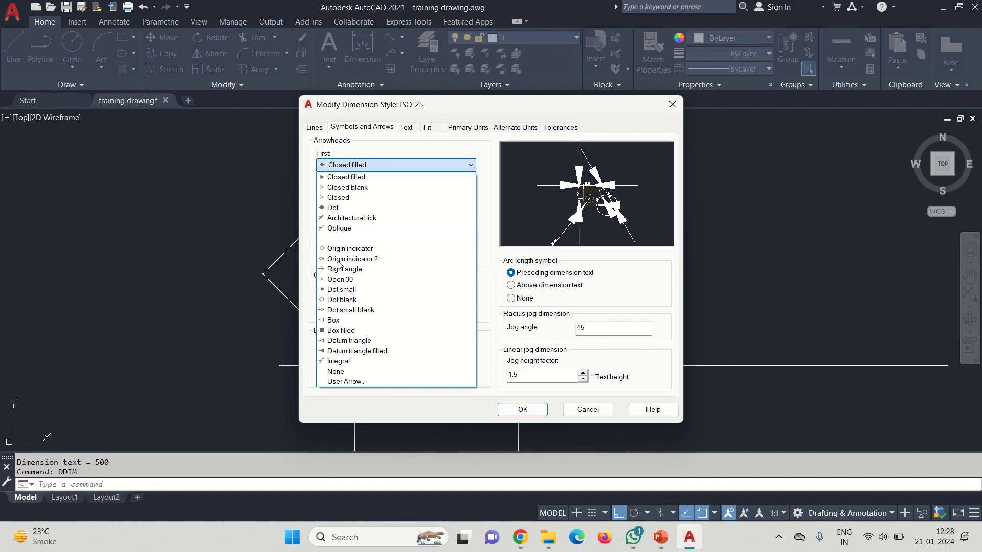
{"action": "left_click", "coordinate": [385, 154]}
Step: Set the dimension style's text height to 40, keeping the text placed above and centered
{"action": "left_click", "coordinate": [406, 129]}
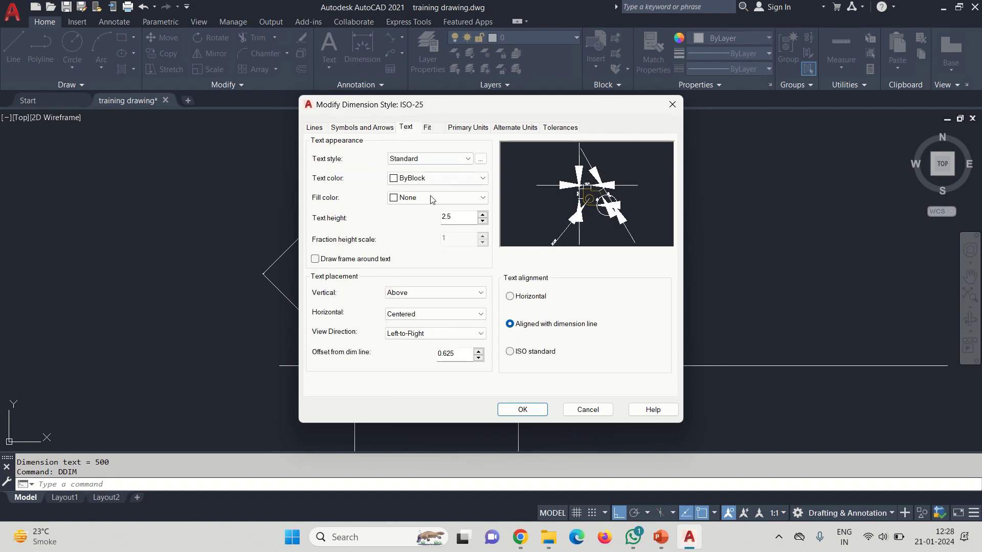
{"action": "left_click_drag", "start_coordinate": [451, 217], "coordinate": [430, 222]}
{"action": "type", "text": "40"}
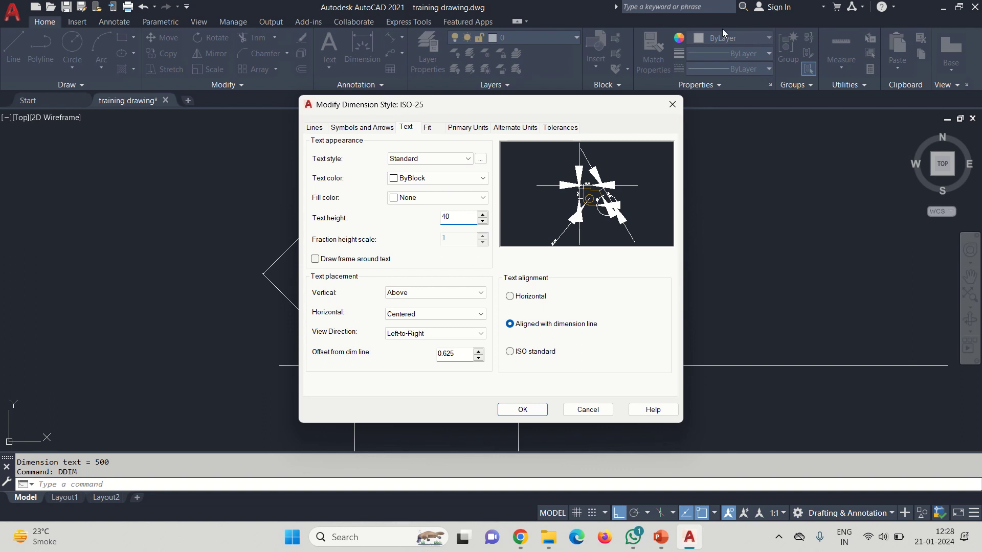
{"action": "left_click", "coordinate": [415, 293]}
{"action": "left_click", "coordinate": [404, 311]}
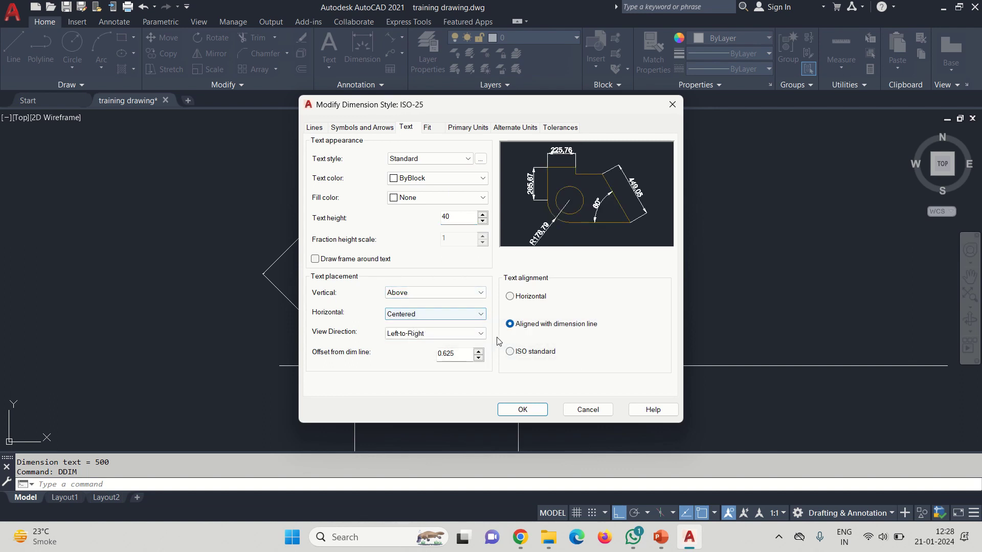
Step: Compare the horizontal and aligned text alignments in the preview, and set the alignment to ISO standard
{"action": "left_click", "coordinate": [509, 352]}
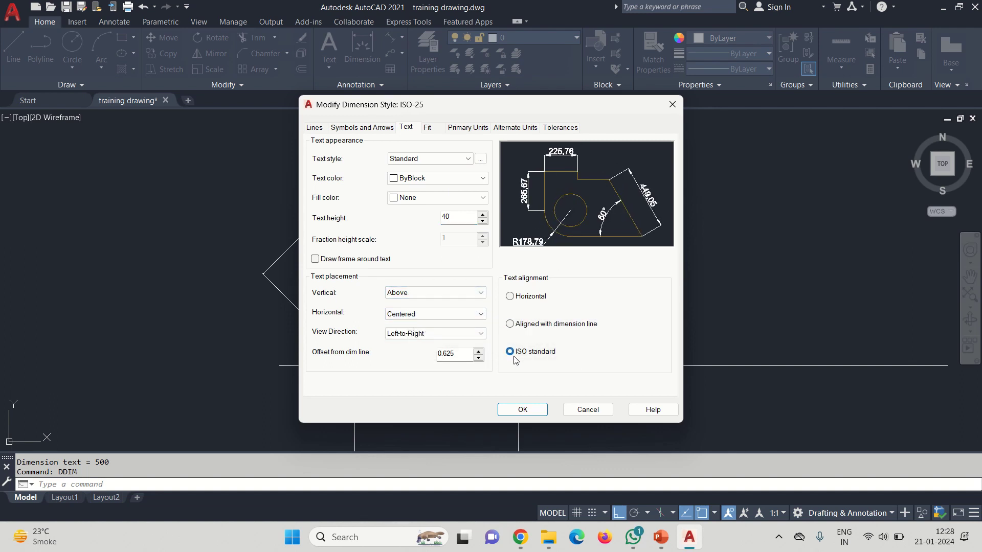
{"action": "left_click", "coordinate": [510, 297]}
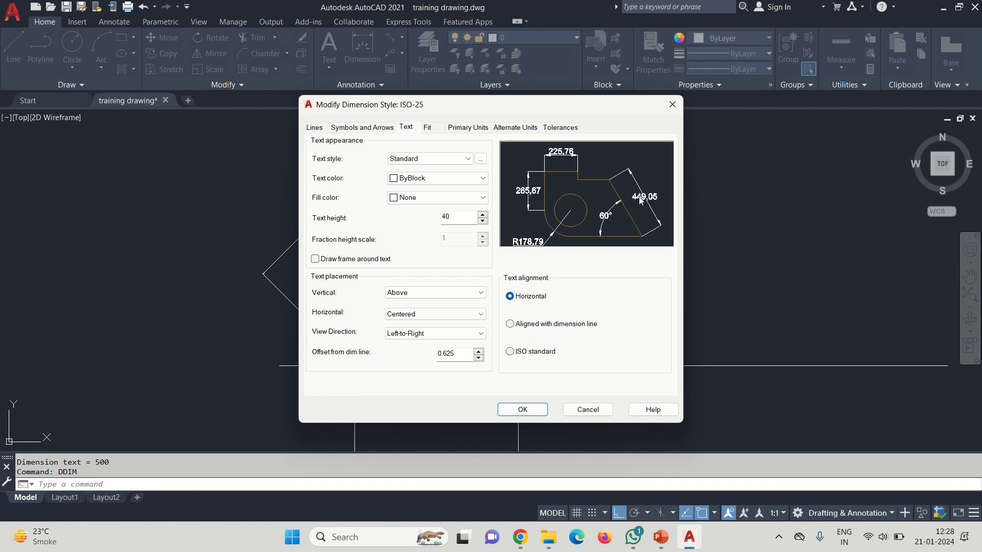
{"action": "left_click", "coordinate": [510, 325]}
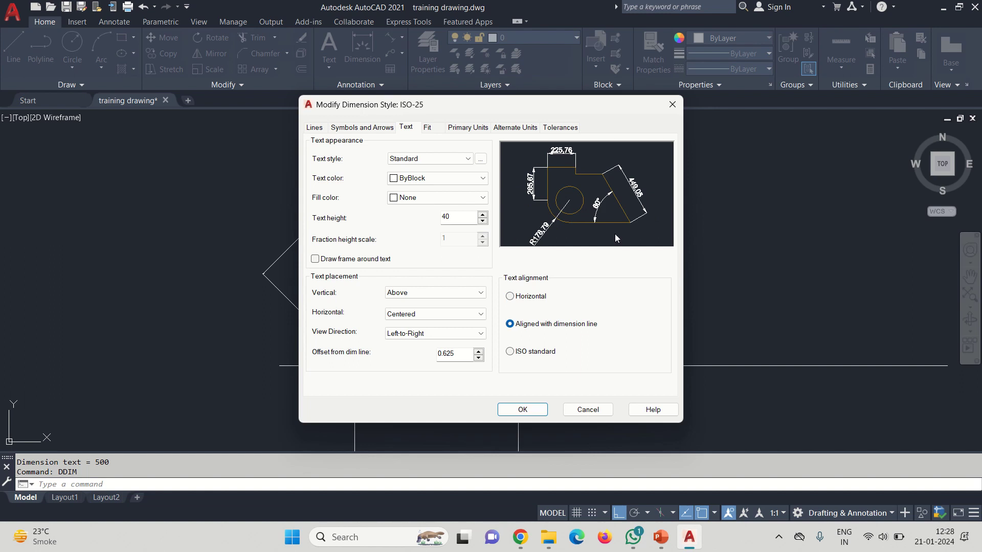
{"action": "left_click", "coordinate": [511, 352]}
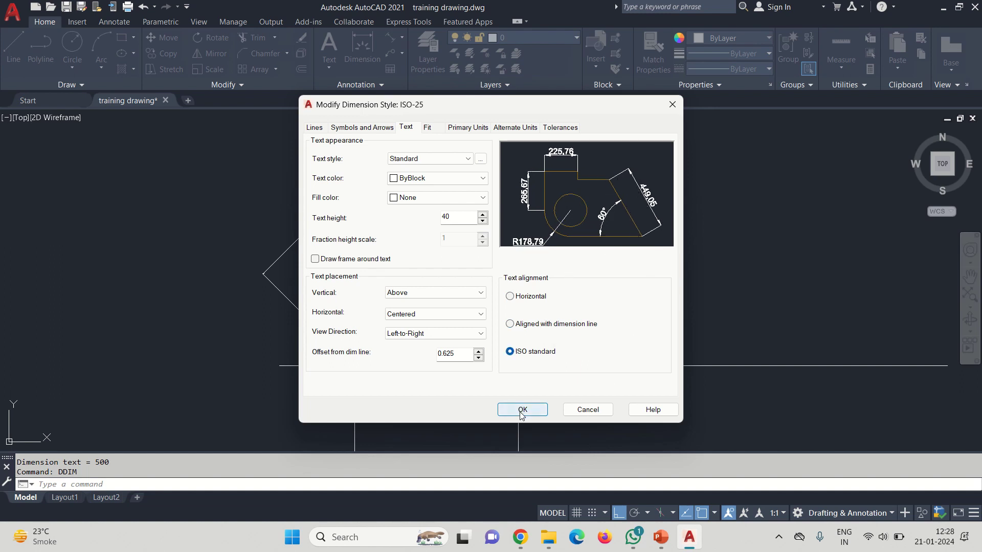
Step: Set the linear dimension precision to 0 after previewing 0.0000, apply the style changes and close the style manager
{"action": "left_click", "coordinate": [465, 130]}
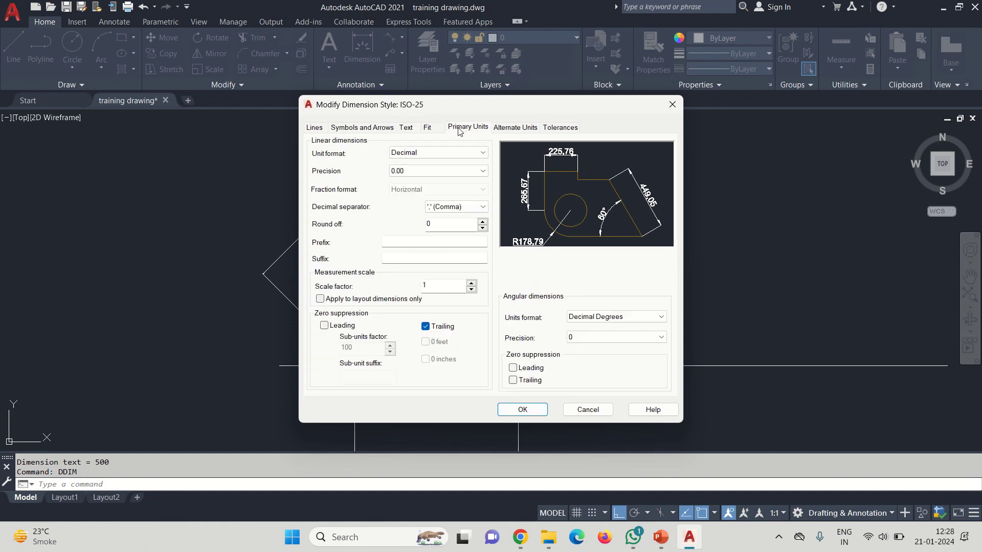
{"action": "left_click", "coordinate": [403, 172]}
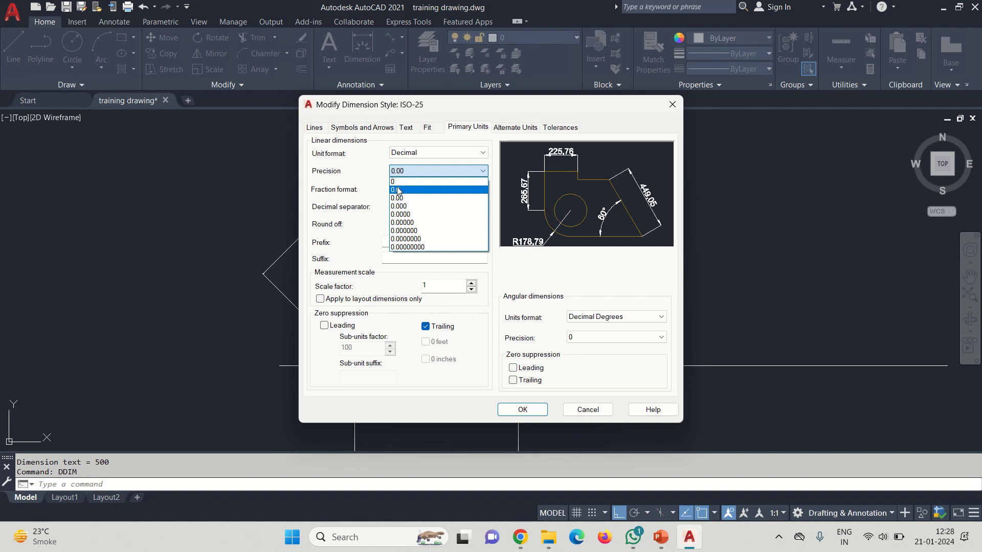
{"action": "left_click", "coordinate": [396, 183]}
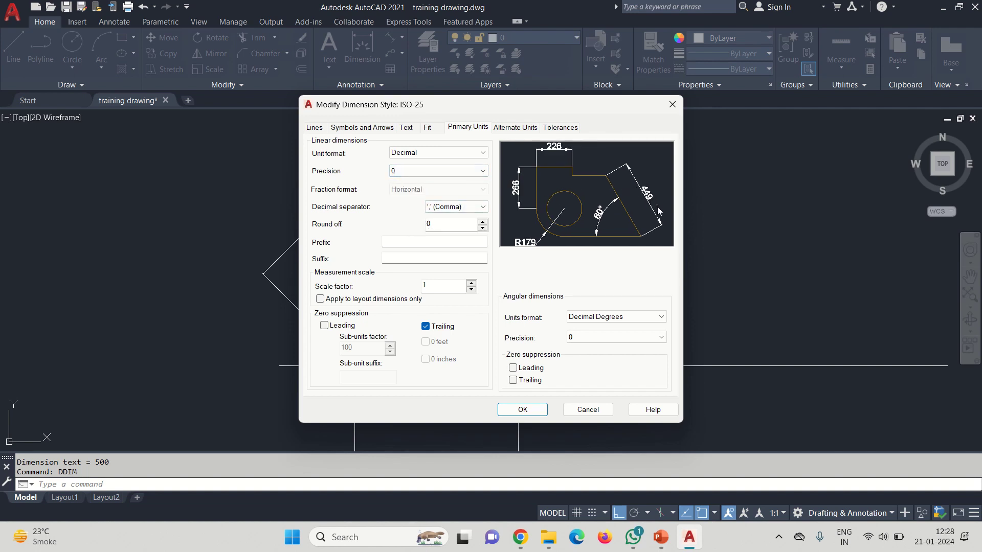
{"action": "left_click", "coordinate": [461, 171]}
{"action": "left_click", "coordinate": [410, 214]}
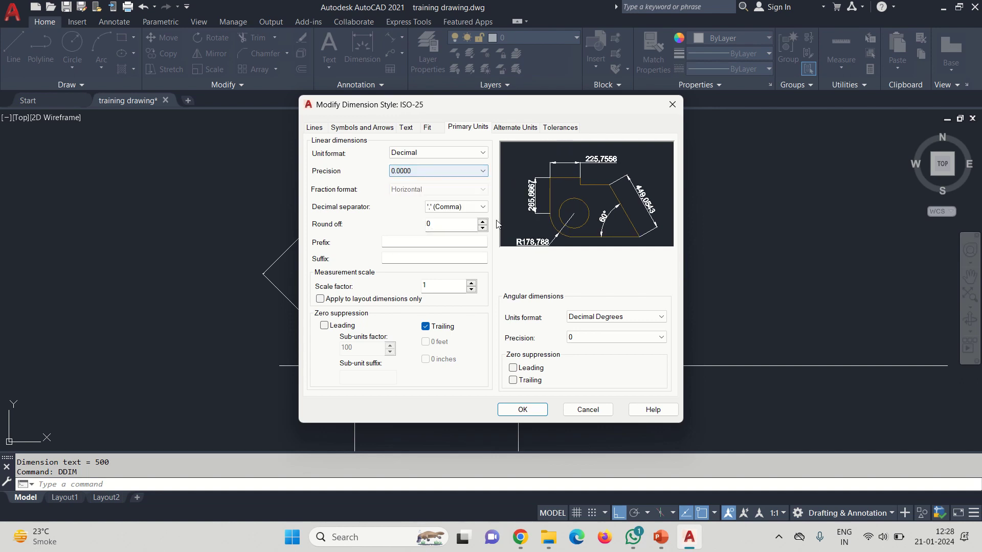
{"action": "left_click", "coordinate": [435, 171]}
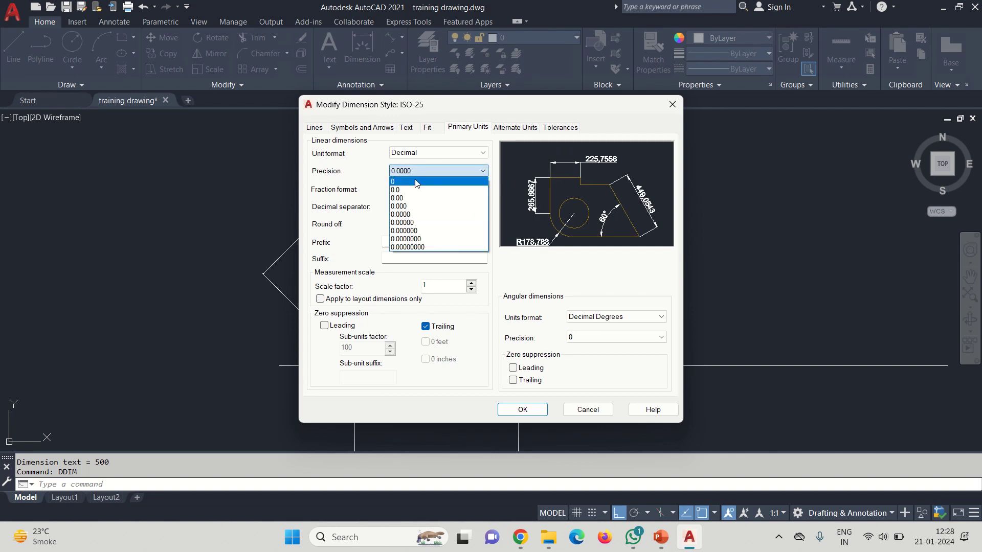
{"action": "left_click", "coordinate": [404, 182]}
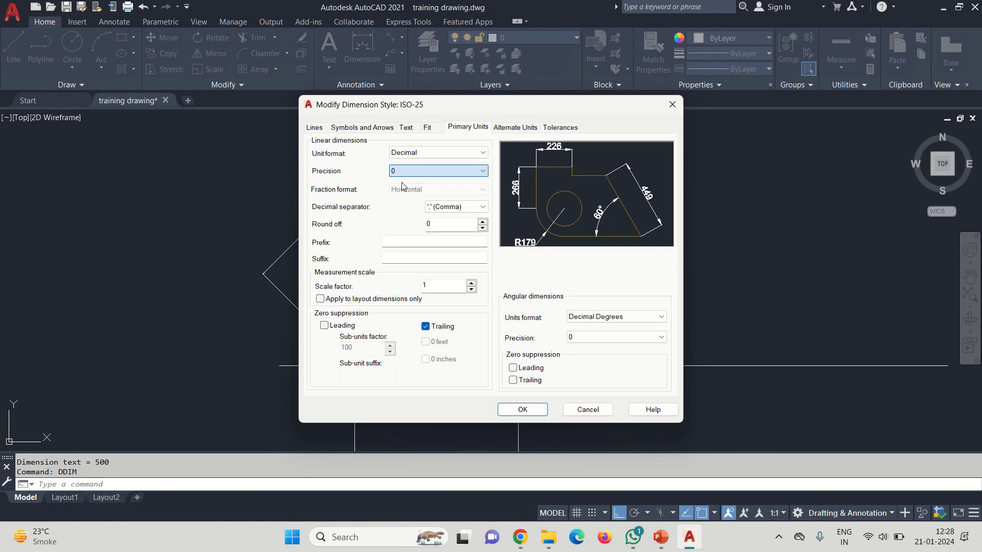
{"action": "left_click", "coordinate": [524, 411]}
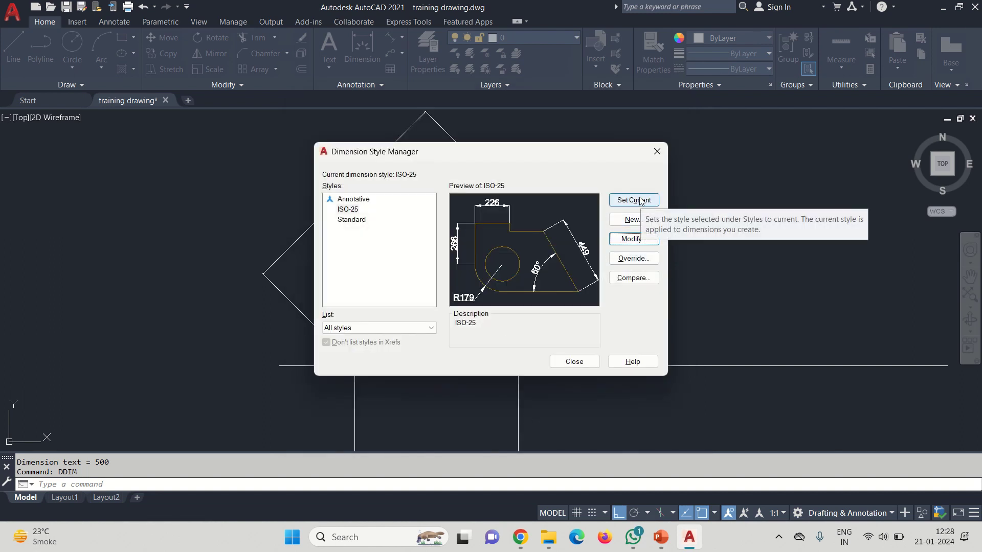
{"action": "left_click", "coordinate": [583, 363]}
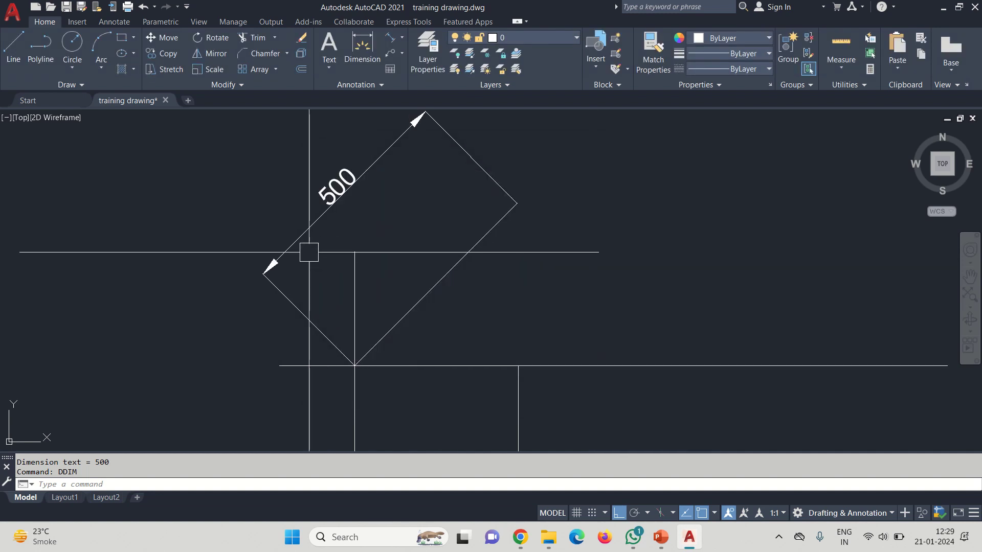
Step: Add an aligned dimension of about 325 along the long horizontal line, starting at the lower vertical line's top end, with the dimension line below
{"action": "scroll", "coordinate": [264, 294], "scroll_direction": "down", "scroll_amount": 5}
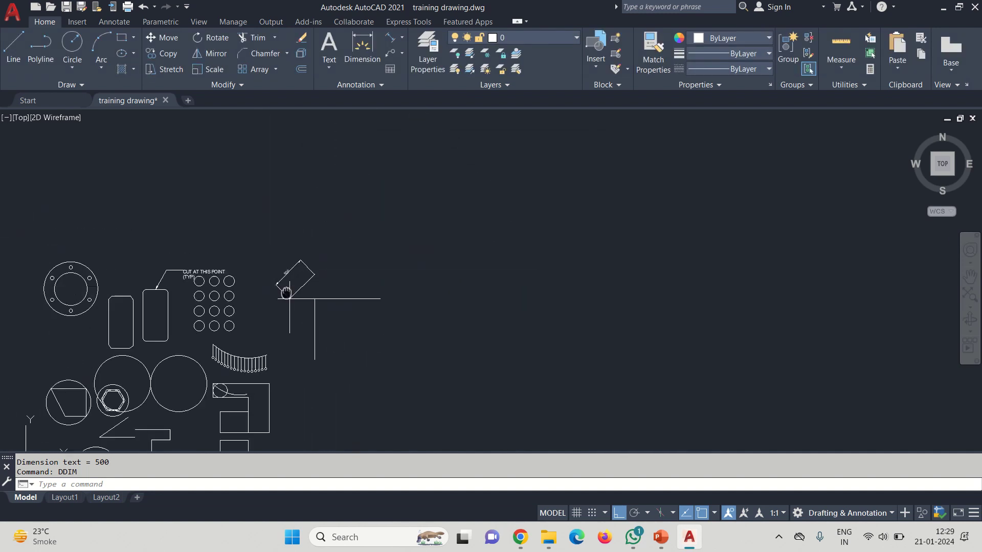
{"action": "scroll", "coordinate": [424, 332], "scroll_direction": "up", "scroll_amount": 3}
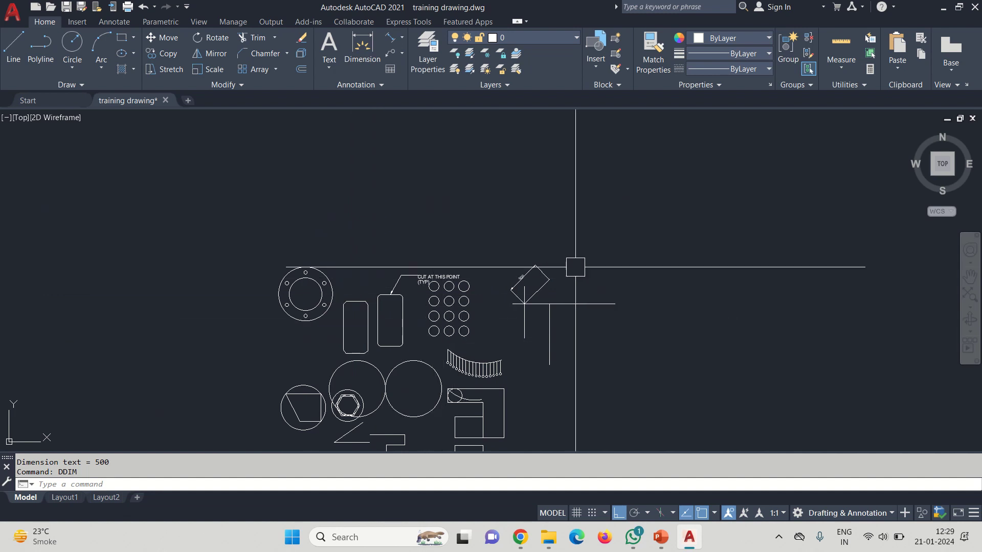
{"action": "left_click", "coordinate": [396, 42]}
{"action": "scroll", "coordinate": [509, 311], "scroll_direction": "up", "scroll_amount": 5}
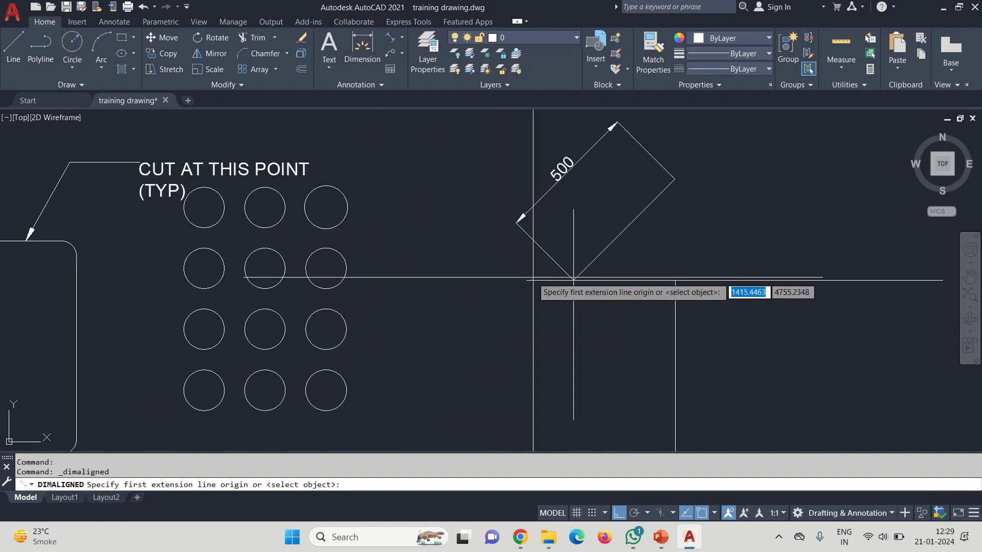
{"action": "left_click", "coordinate": [675, 281]}
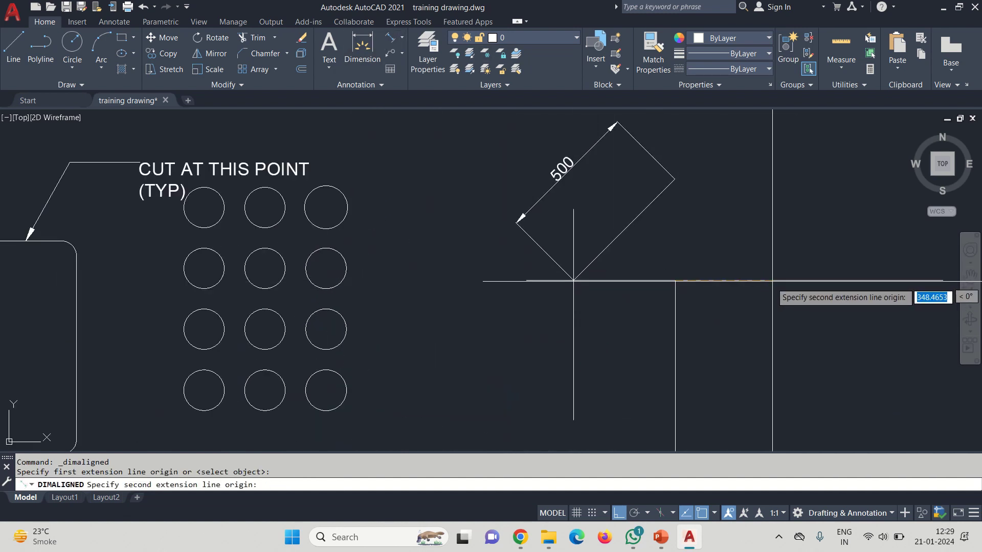
{"action": "left_click", "coordinate": [768, 281]}
{"action": "scroll", "coordinate": [726, 325], "scroll_direction": "up", "scroll_amount": 4}
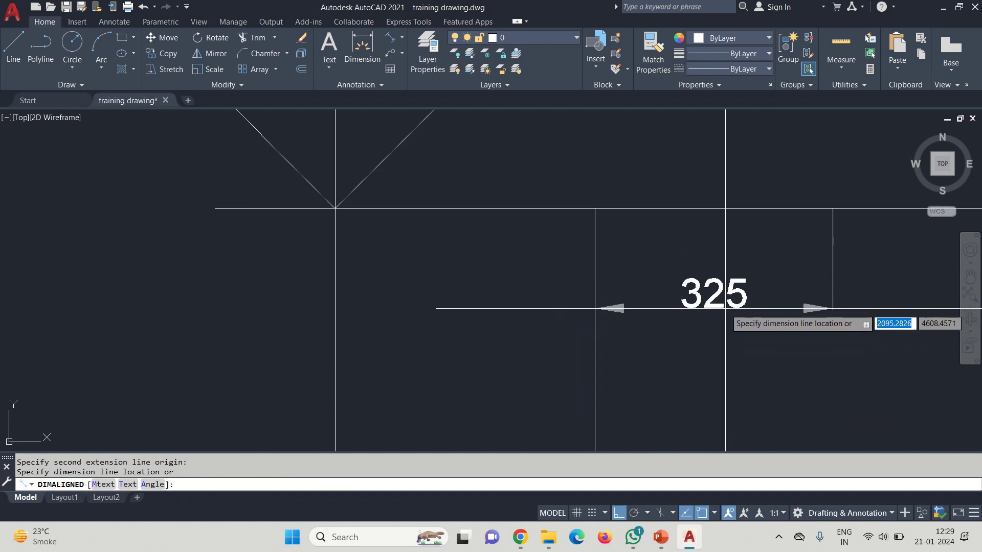
{"action": "scroll", "coordinate": [724, 310], "scroll_direction": "down", "scroll_amount": 2}
{"action": "left_click", "coordinate": [723, 310]}
{"action": "scroll", "coordinate": [504, 275], "scroll_direction": "down", "scroll_amount": 6}
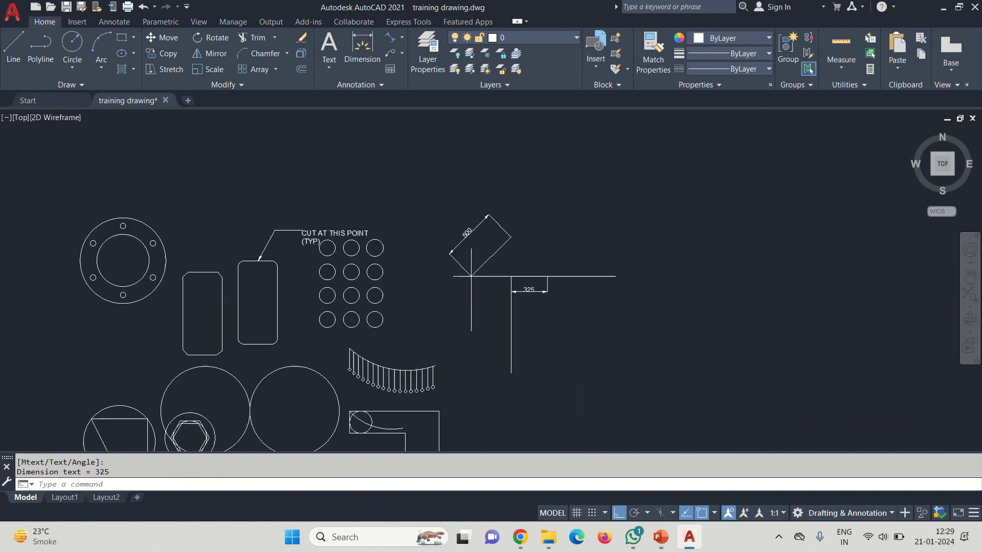
{"action": "scroll", "coordinate": [405, 231], "scroll_direction": "up", "scroll_amount": 1}
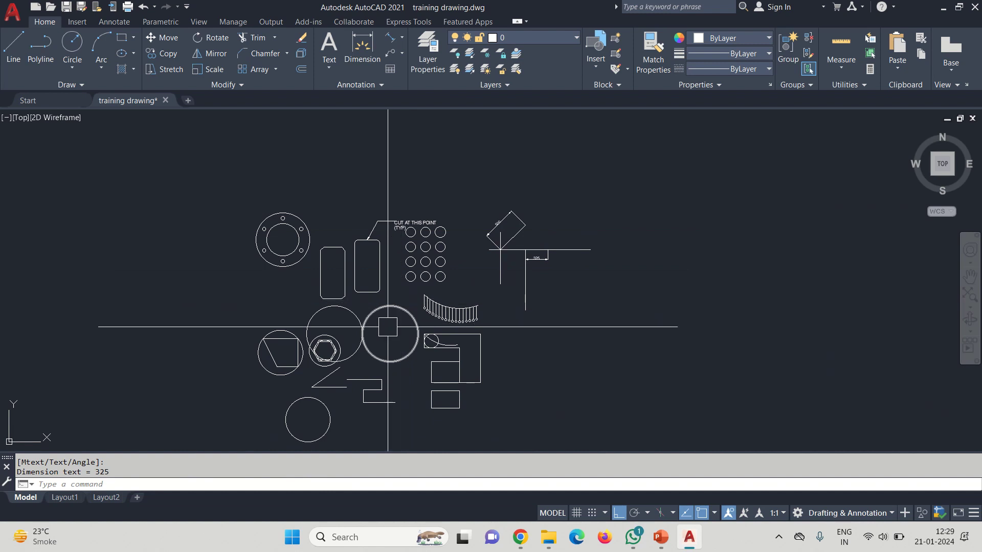
{"action": "middle_click_drag", "start_coordinate": [388, 326], "coordinate": [403, 303]}
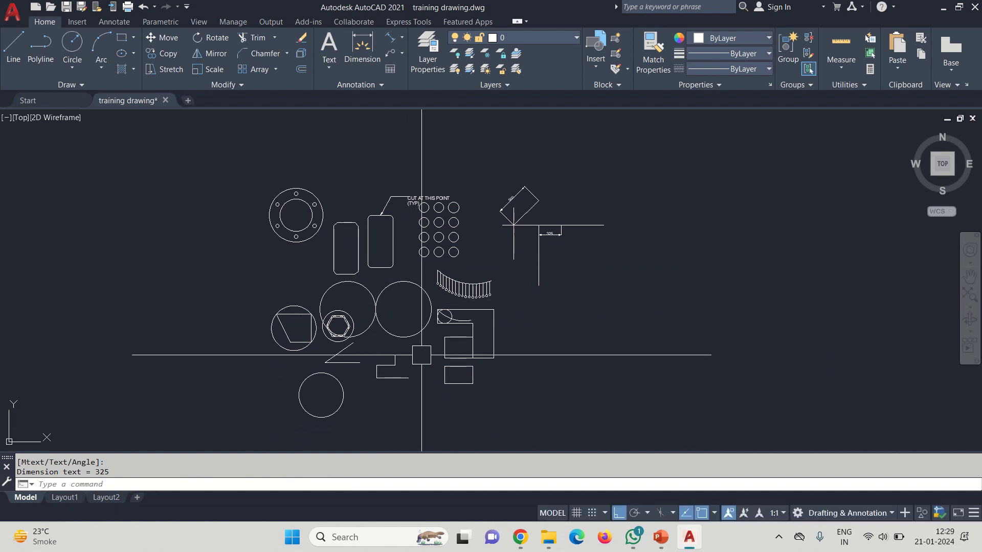